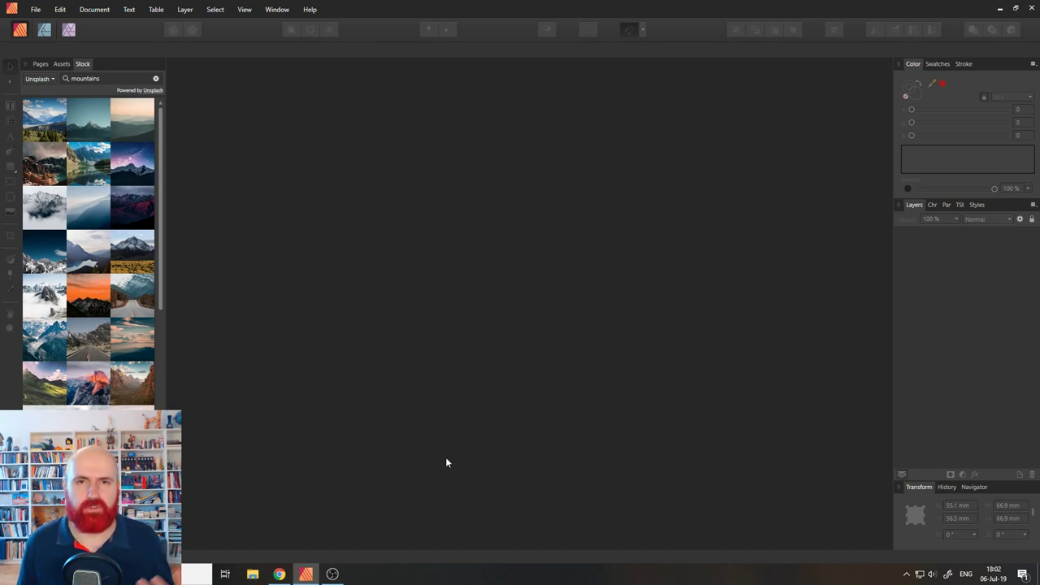
Step: Start a new Print document using the A4 page preset (297 × 210 mm, 300 DPI)
click(38, 11)
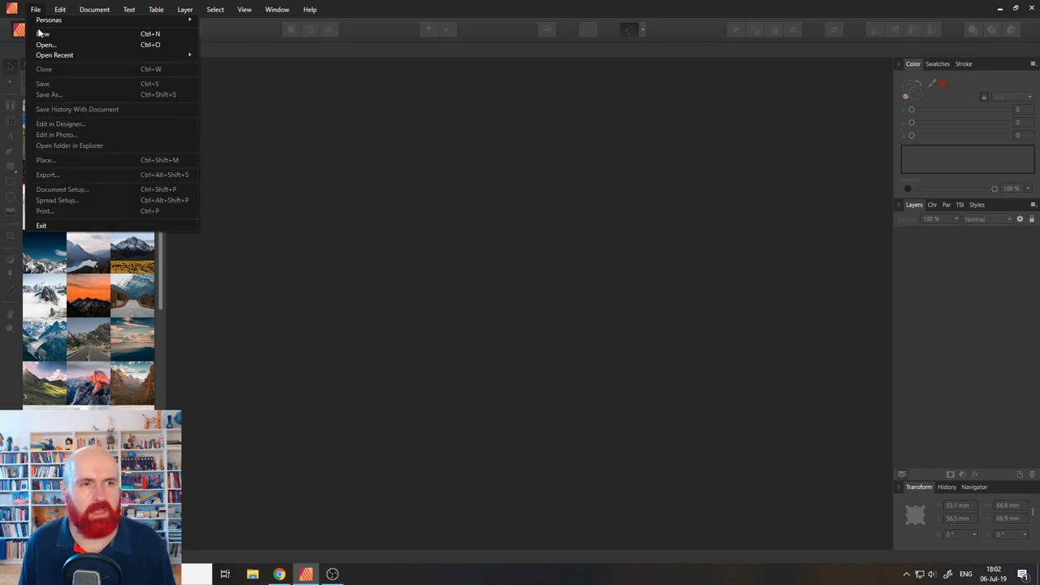
click(42, 35)
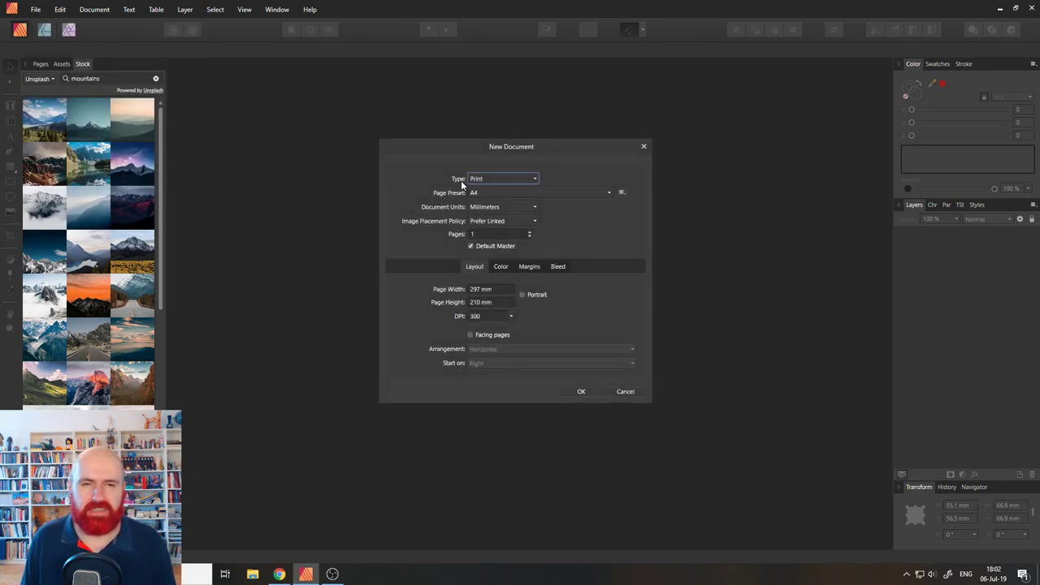
click(486, 181)
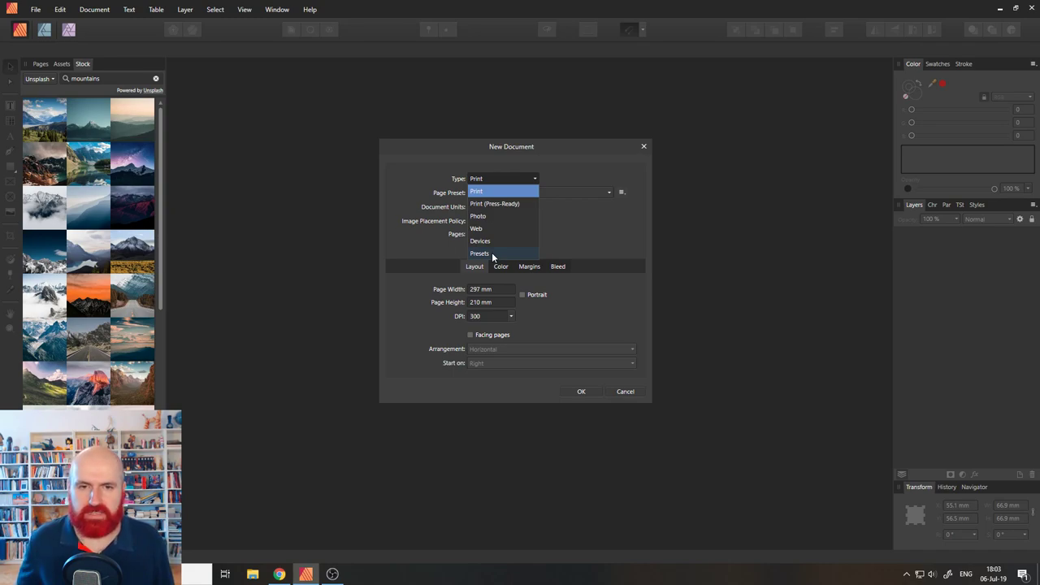
click(487, 192)
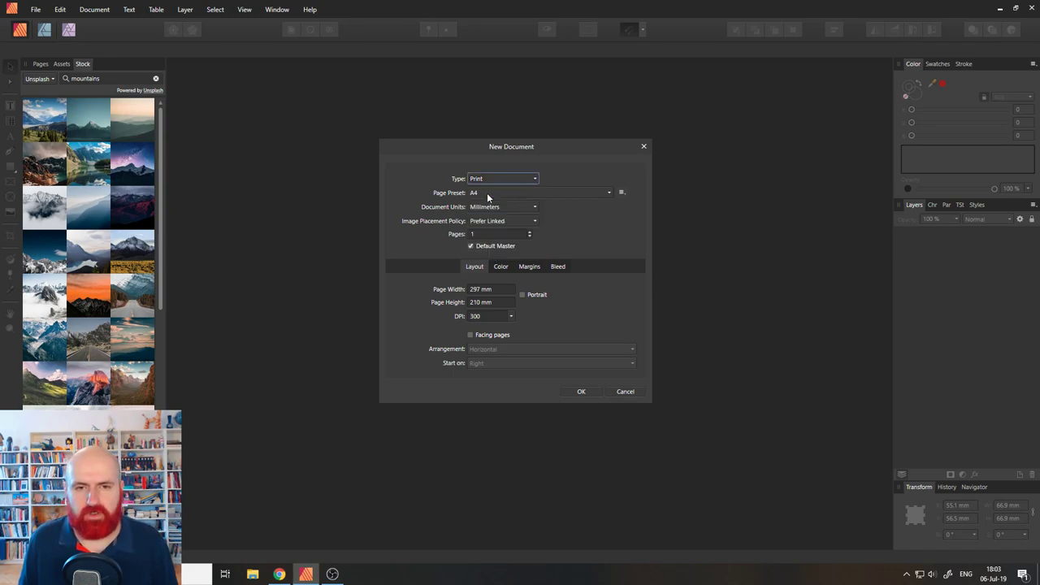
click(503, 195)
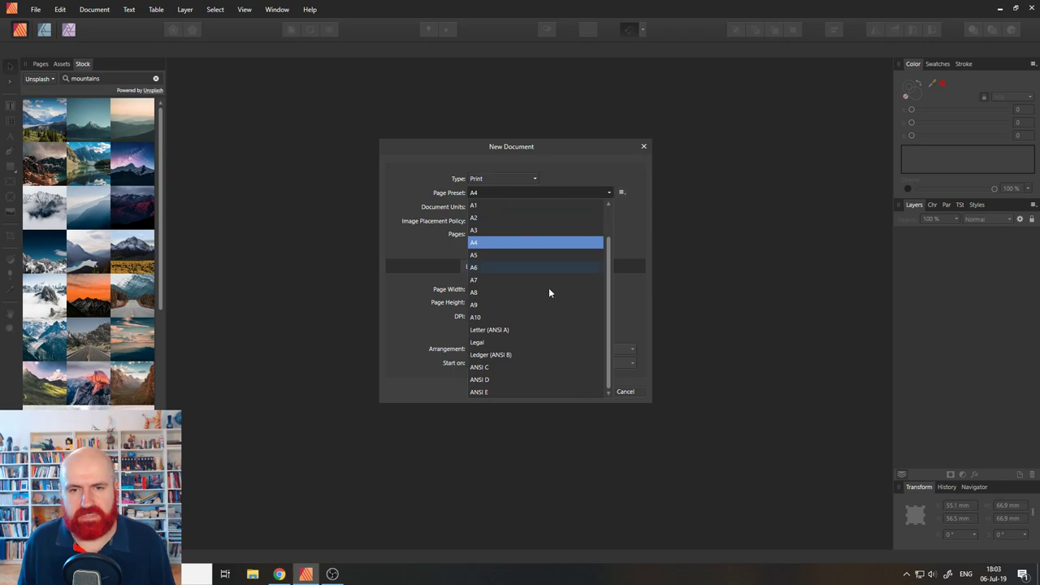
click(472, 244)
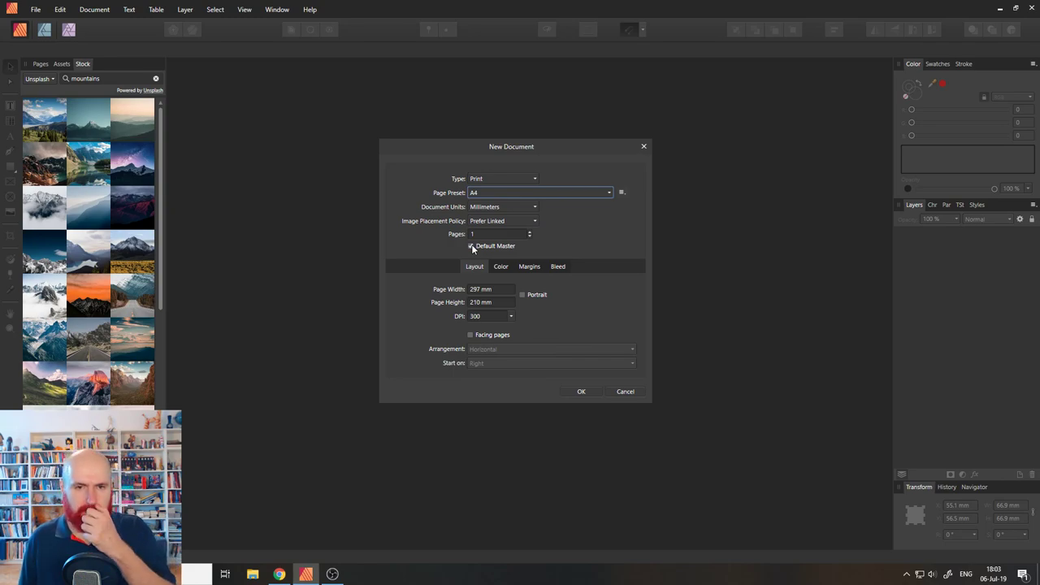
Step: Enter 3 pages, then check the Color, 10 mm margin and 3 mm bleed settings
click(490, 236)
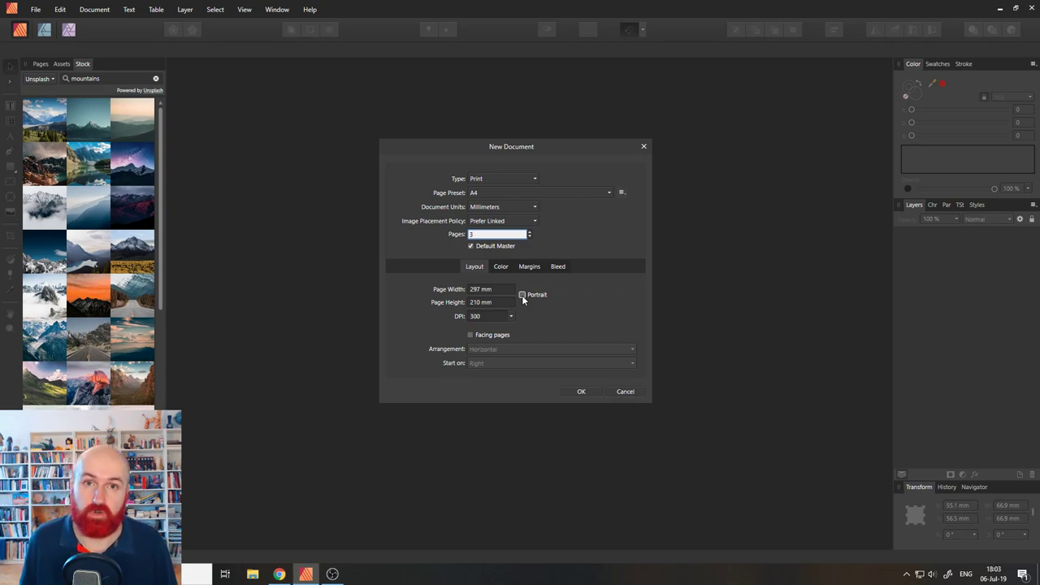
click(502, 271)
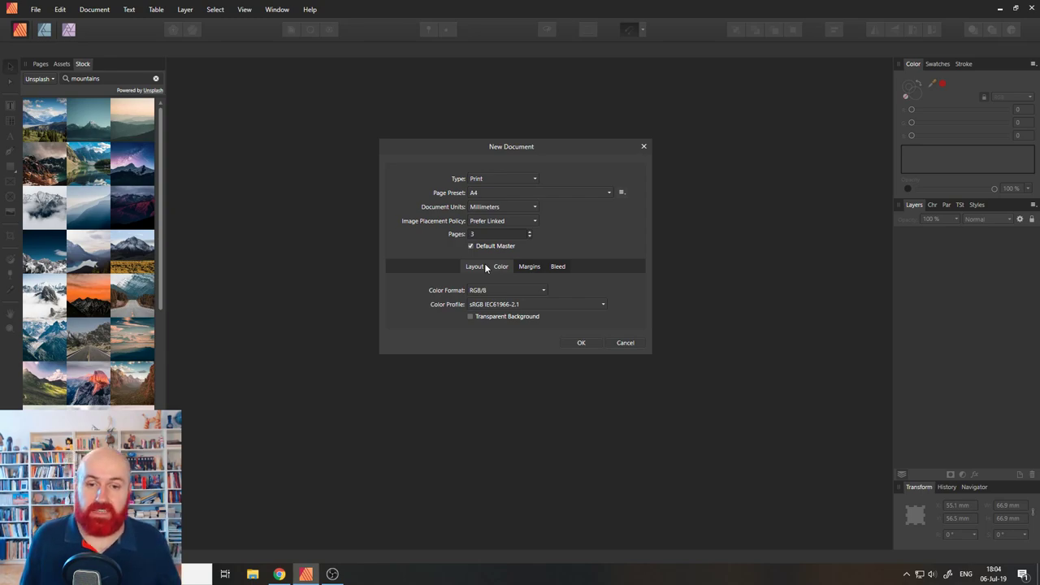
click(532, 265)
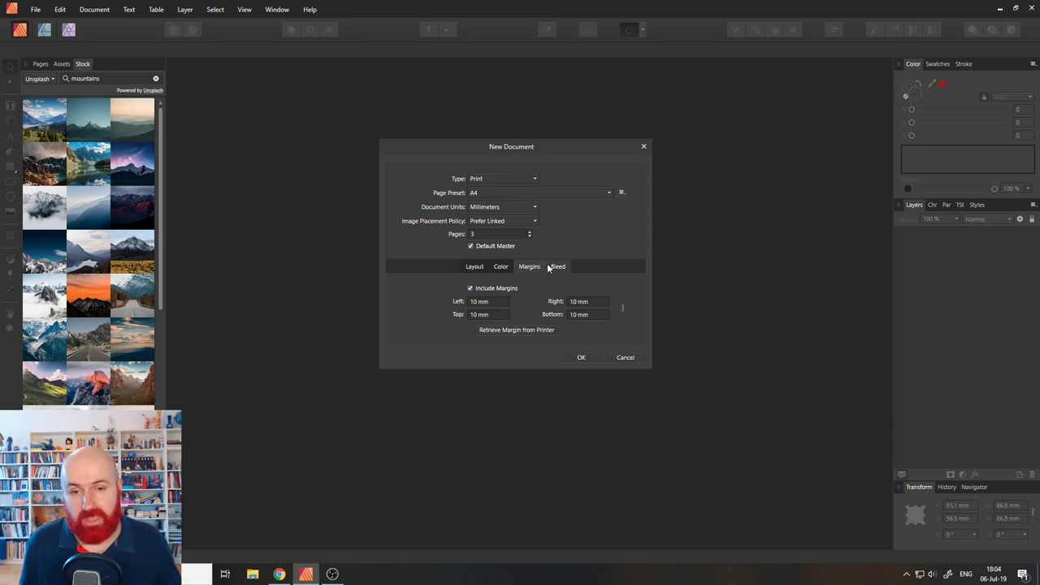
click(548, 266)
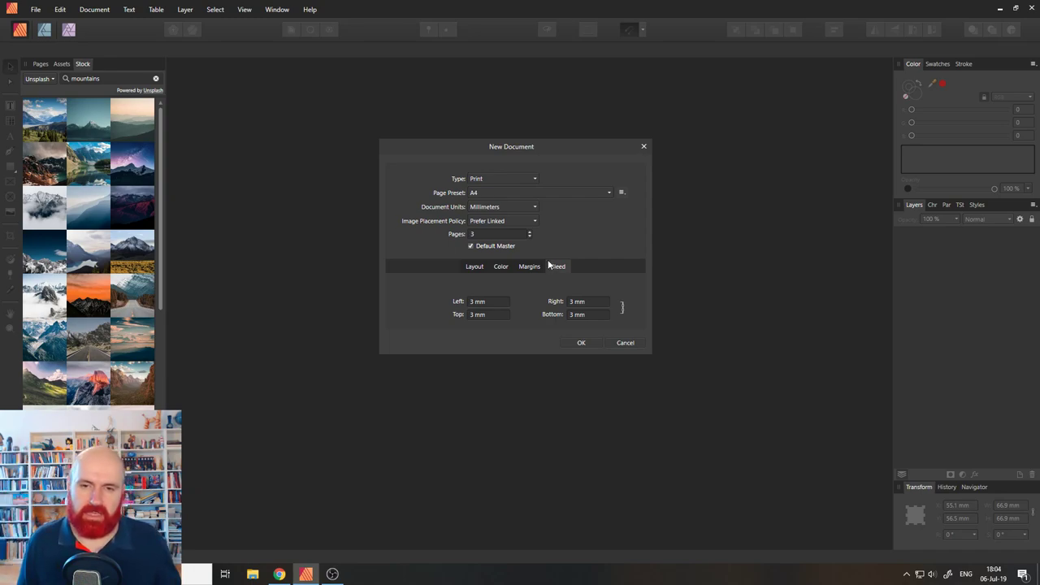
click(527, 267)
click(462, 262)
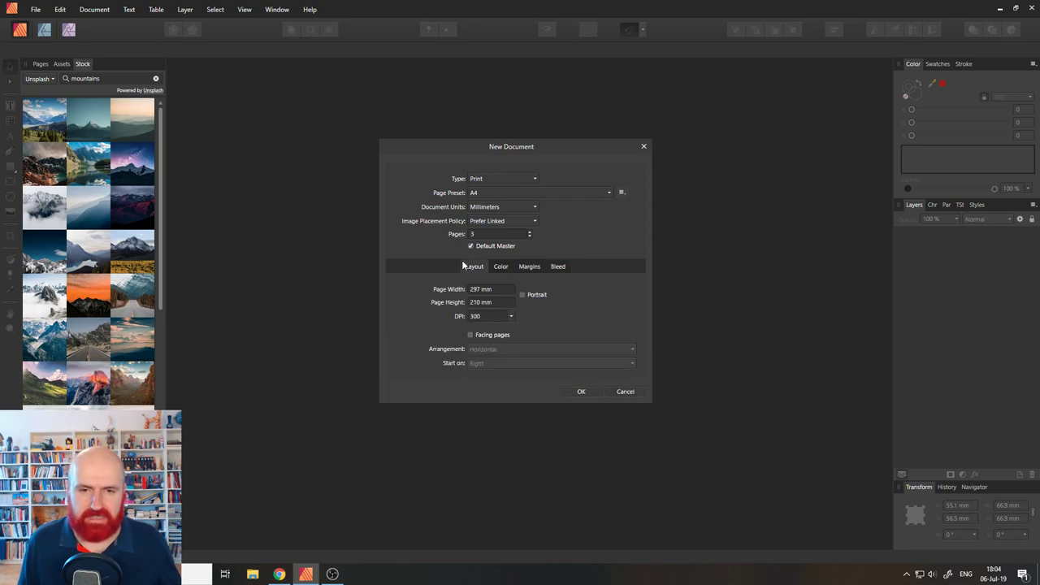
Step: Create the 3-page landscape A4 document and show the Master A and page thumbnails
click(580, 392)
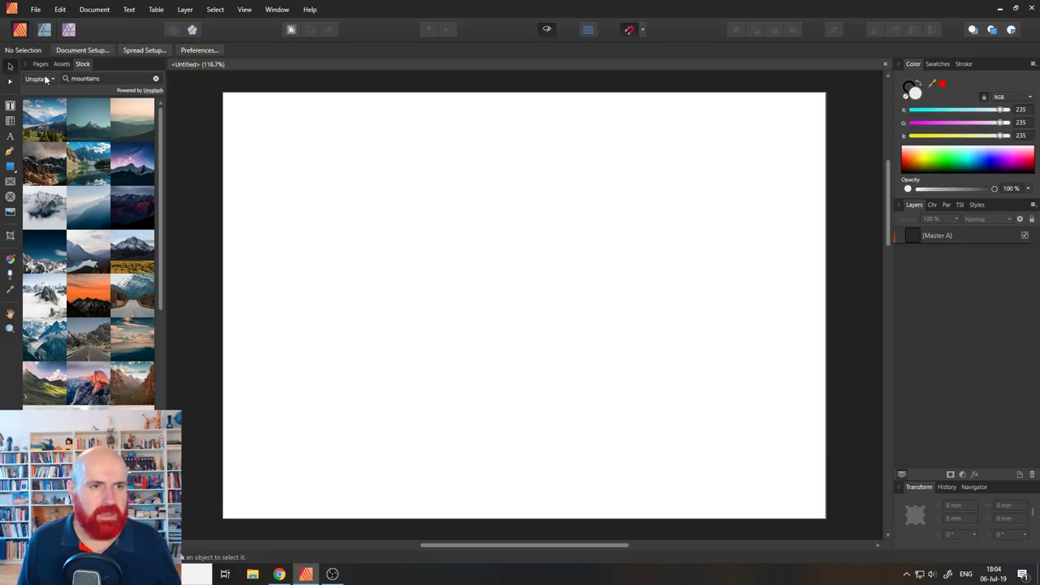
click(38, 64)
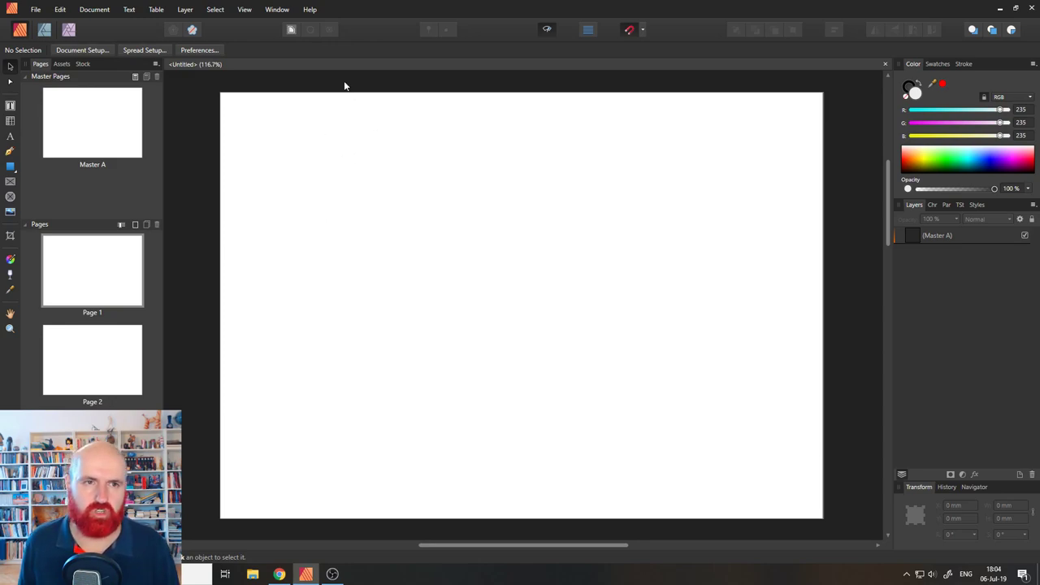
click(252, 13)
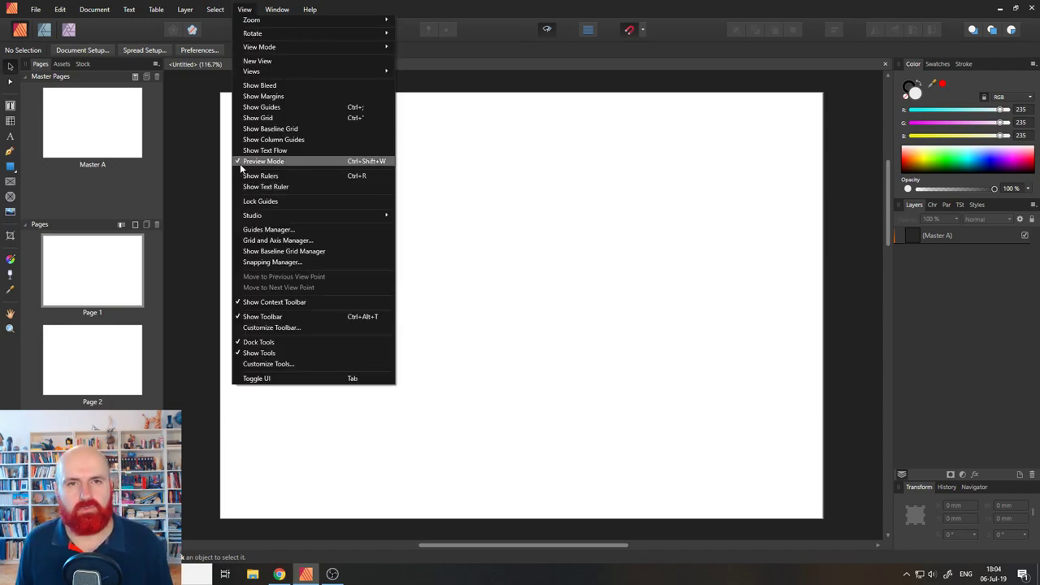
Step: Uncheck Preview Mode so the margin guides appear on the blank pages
click(385, 163)
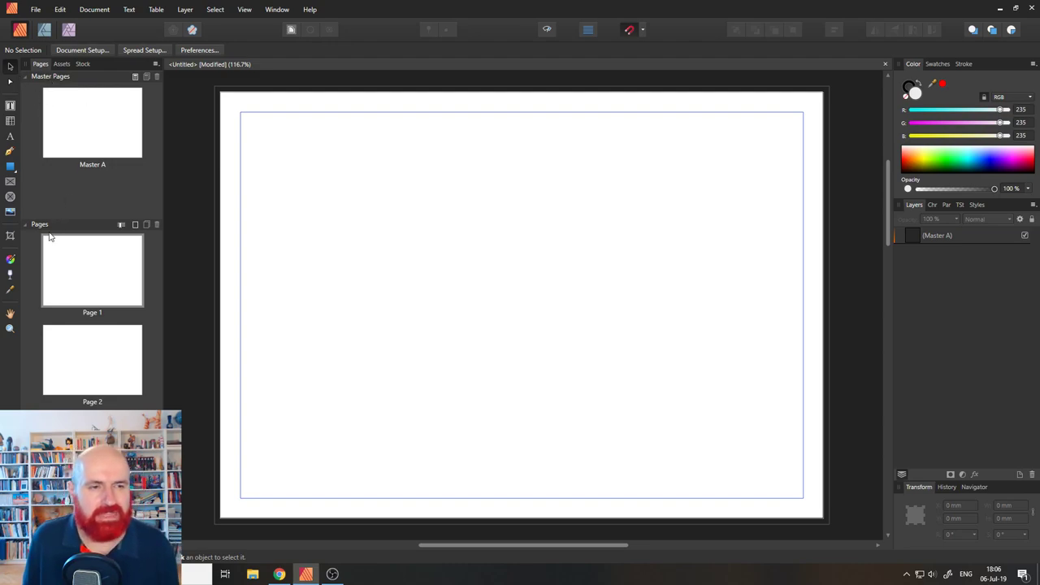
Step: On Master A, draw a tall light blue rectangle and a larger magenta square
double_click(73, 152)
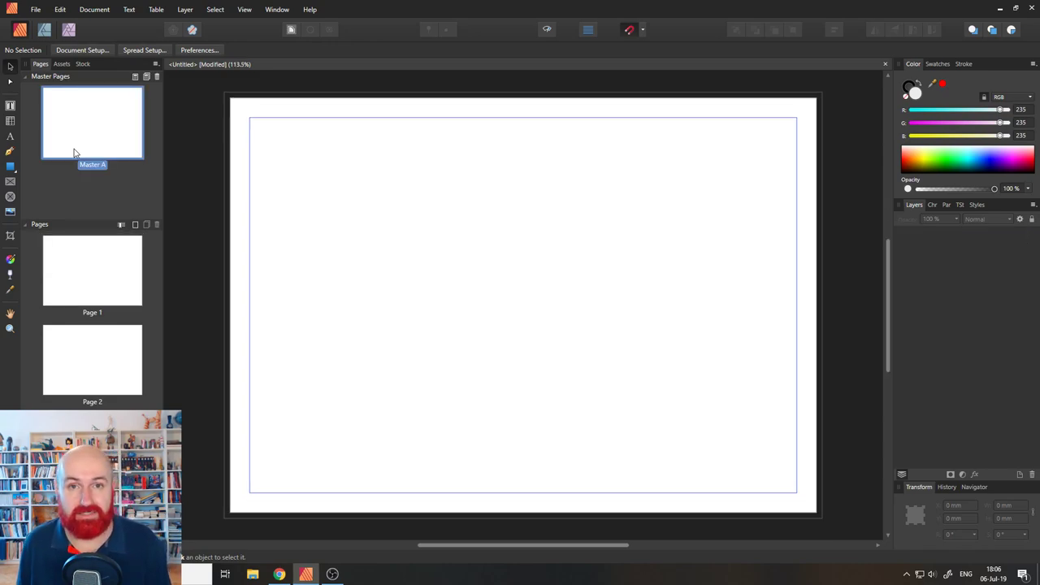
click(9, 166)
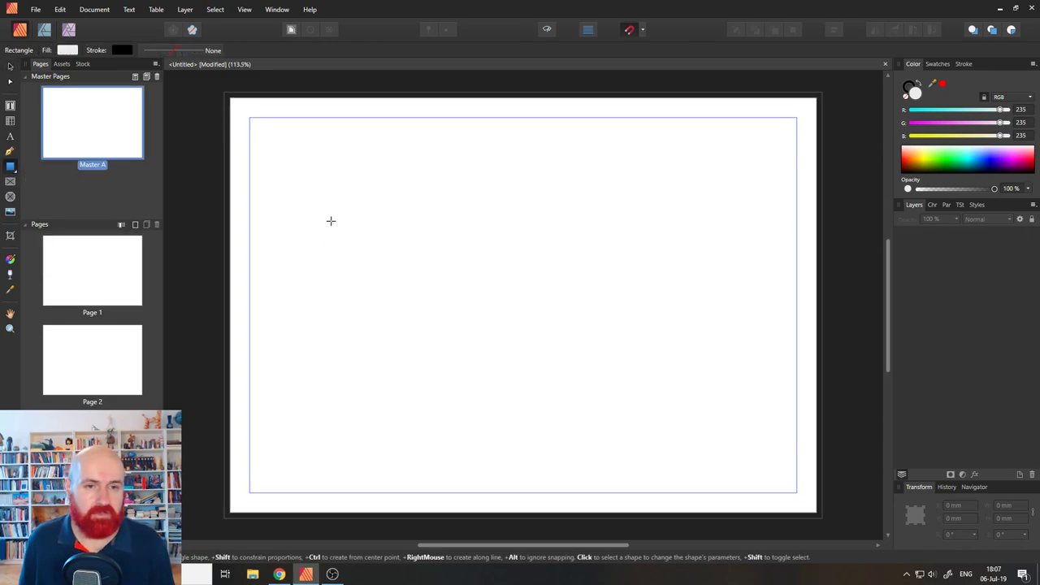
drag(325, 219, 401, 389)
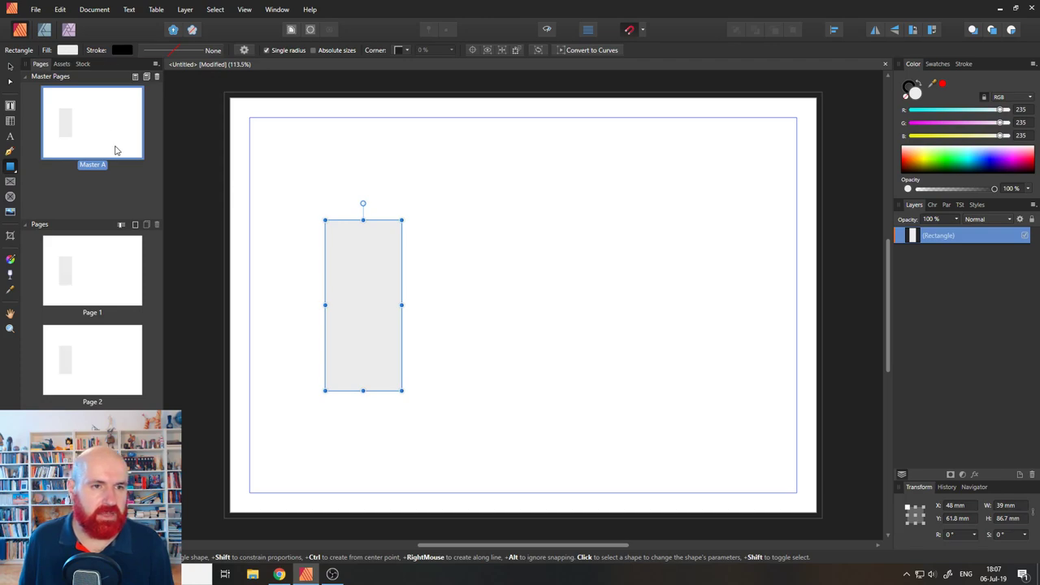
click(66, 49)
click(106, 160)
click(368, 182)
drag(460, 180, 615, 346)
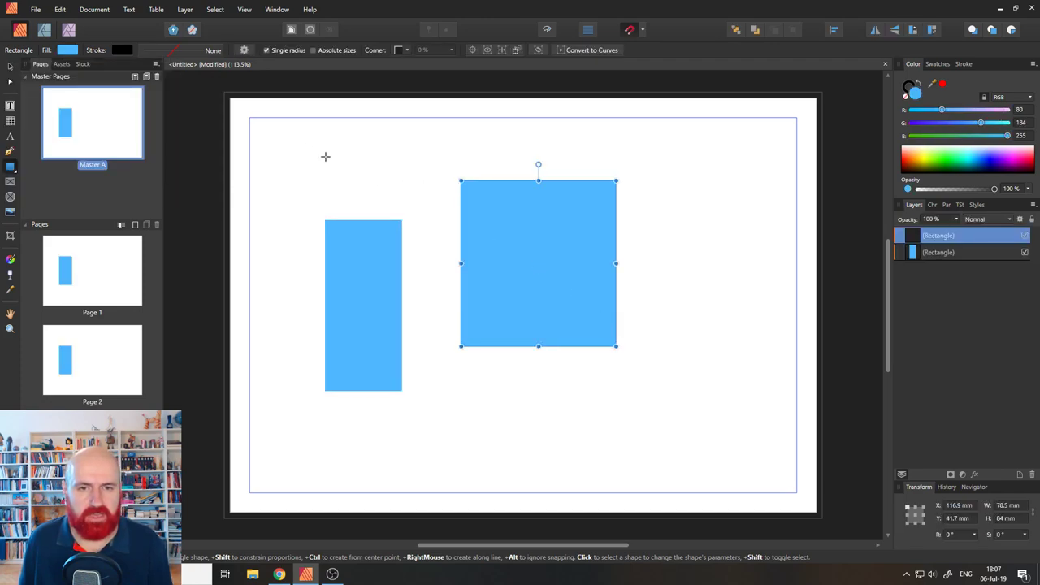
click(67, 49)
click(143, 160)
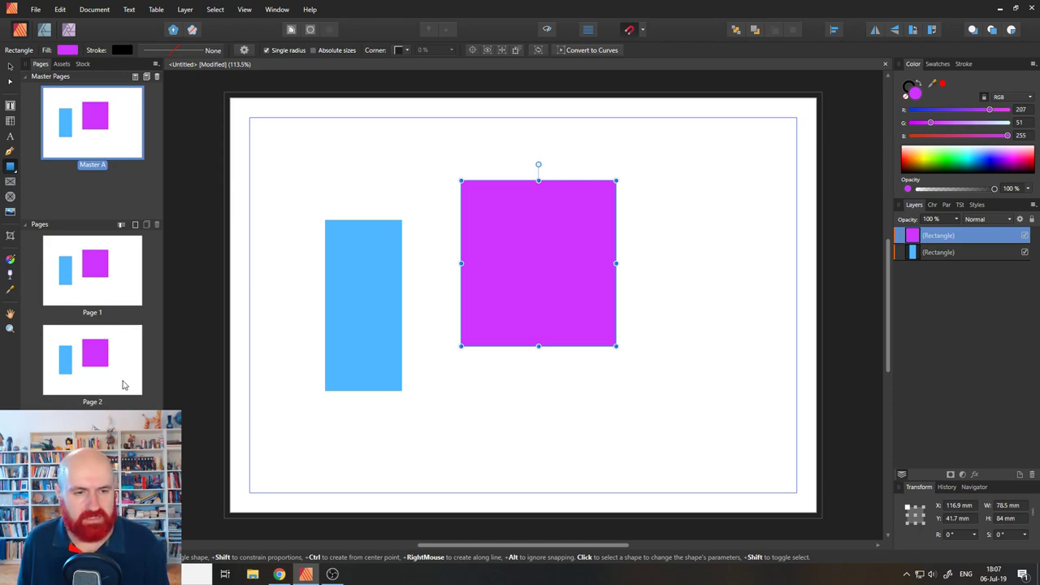
Step: Move the magenta square over the blue rectangle, delete it, and select the rectangle
key(v)
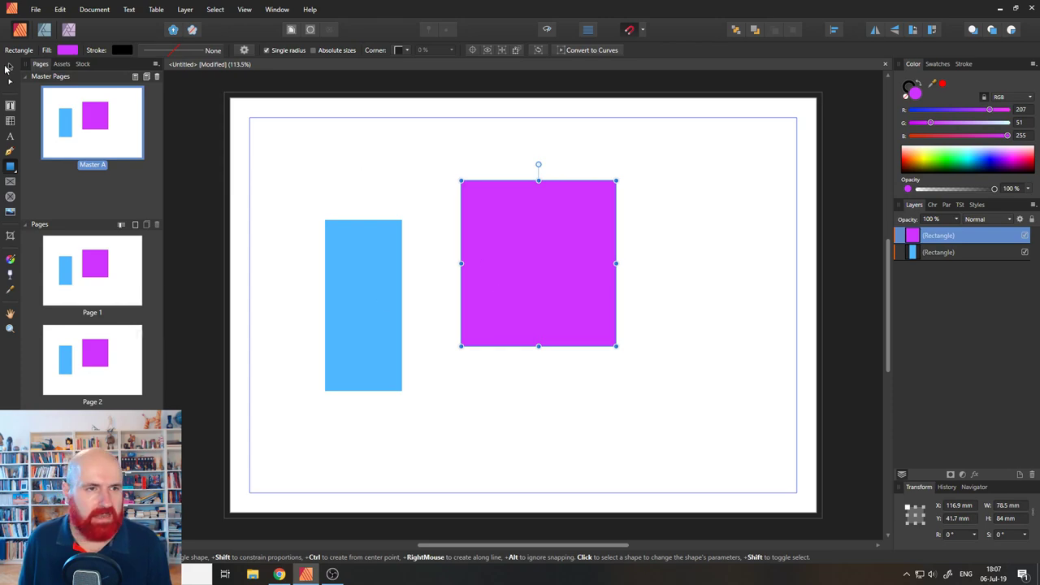
drag(522, 285, 443, 278)
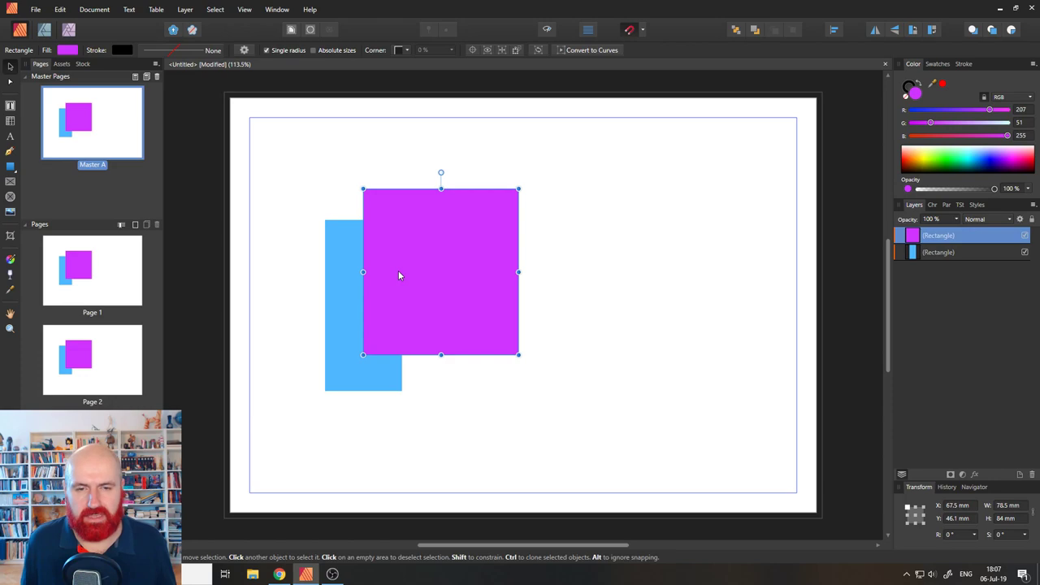
key(Delete)
click(363, 309)
Step: Delete the blue rectangle from Master A and return to editing Page 1
key(Delete)
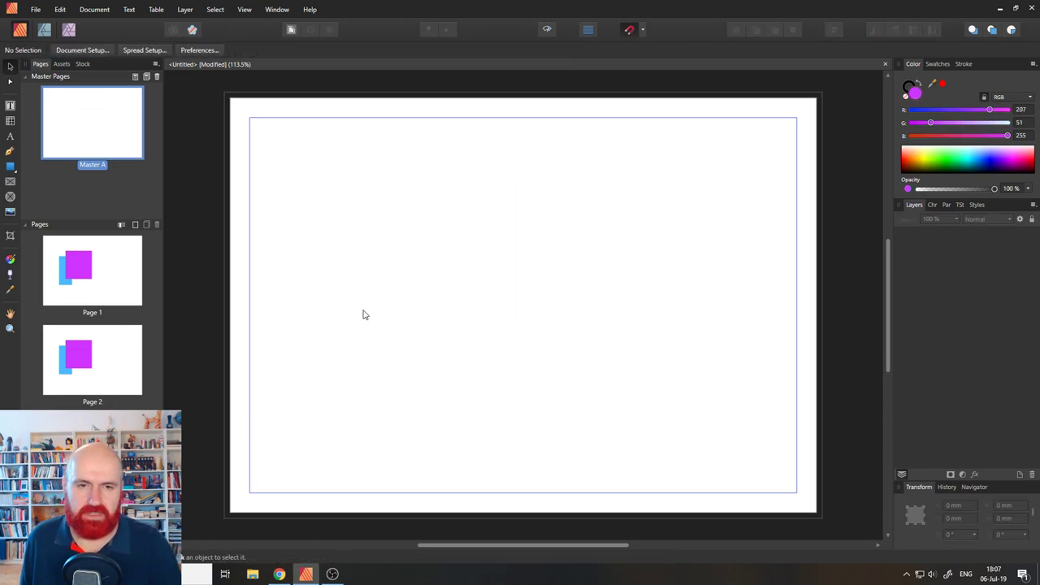
click(80, 278)
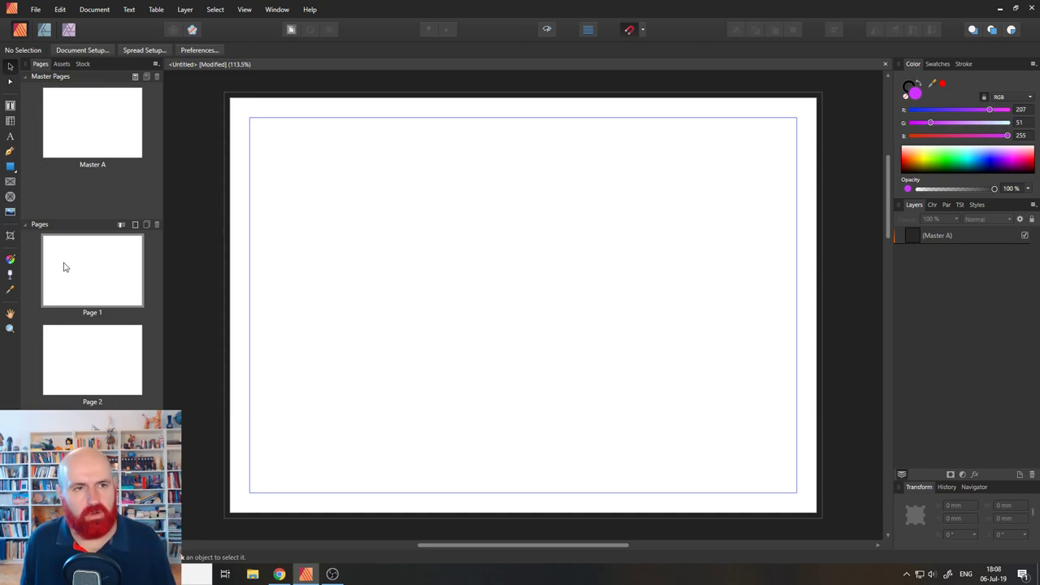
Step: Place the Unsplash Half Dome stock photo on Page 1, covering it at 337.6 × 223.4 mm
click(87, 64)
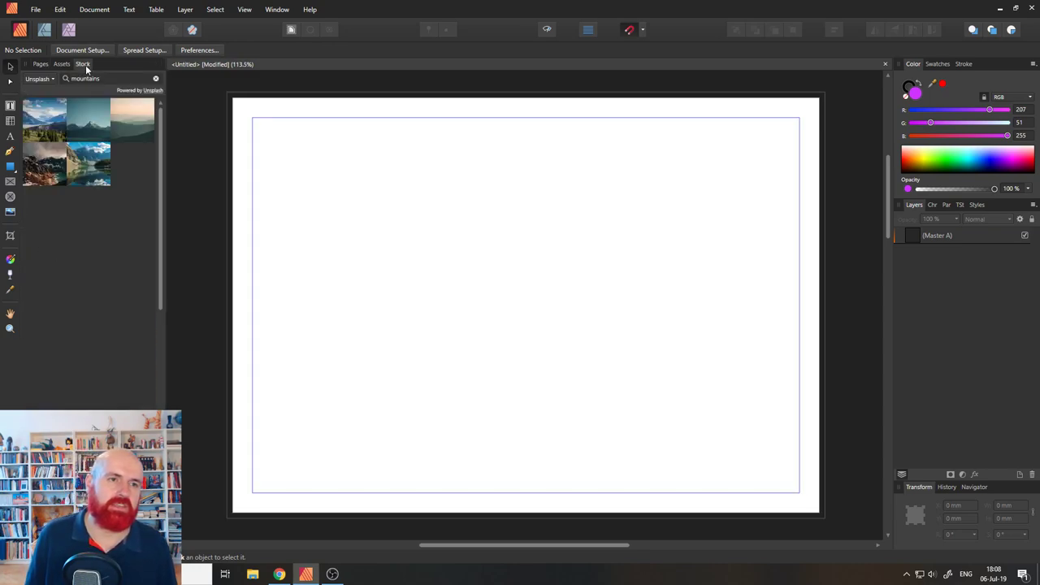
click(36, 81)
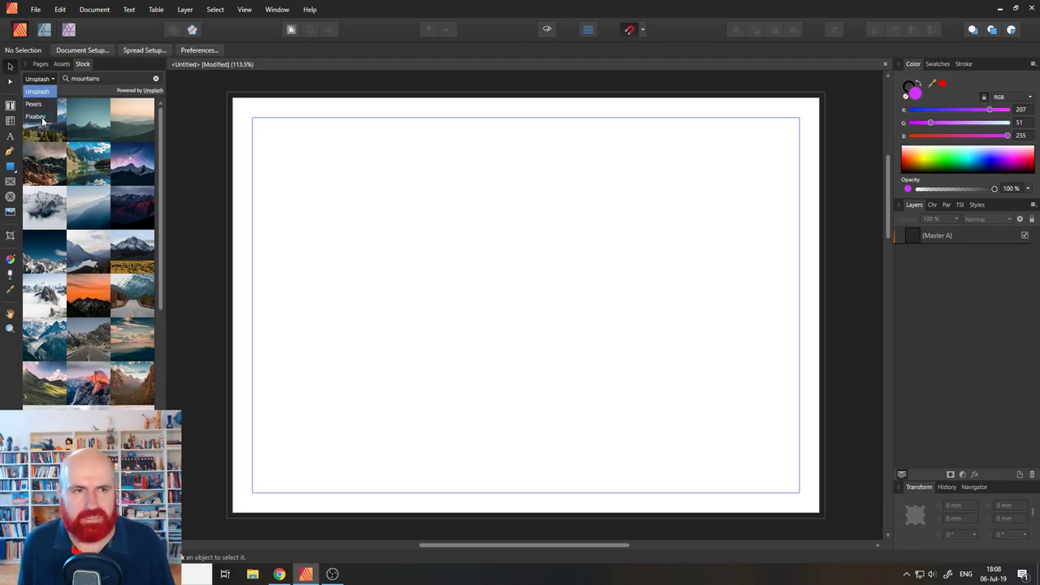
click(44, 77)
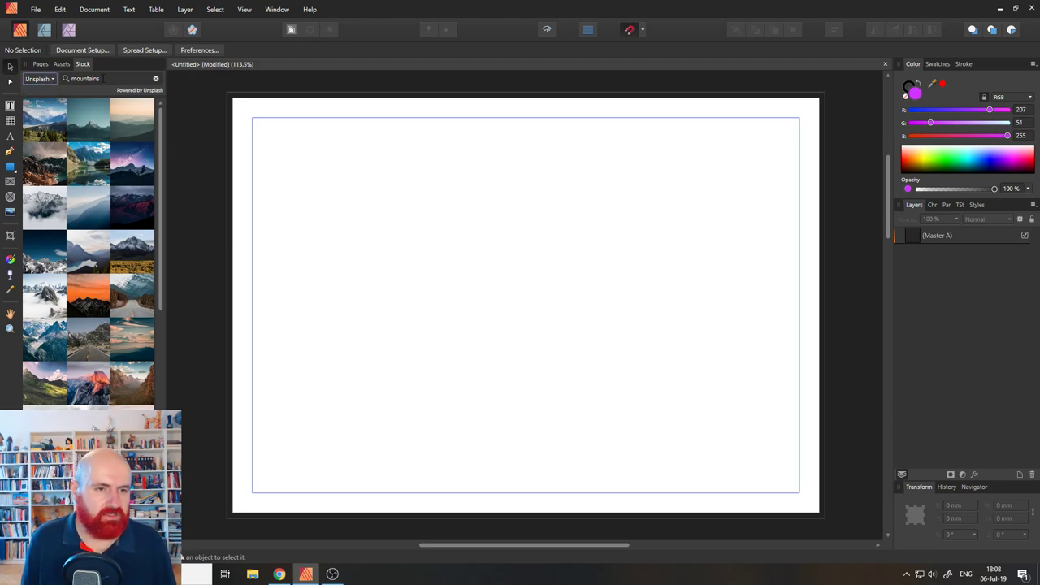
drag(97, 390, 370, 321)
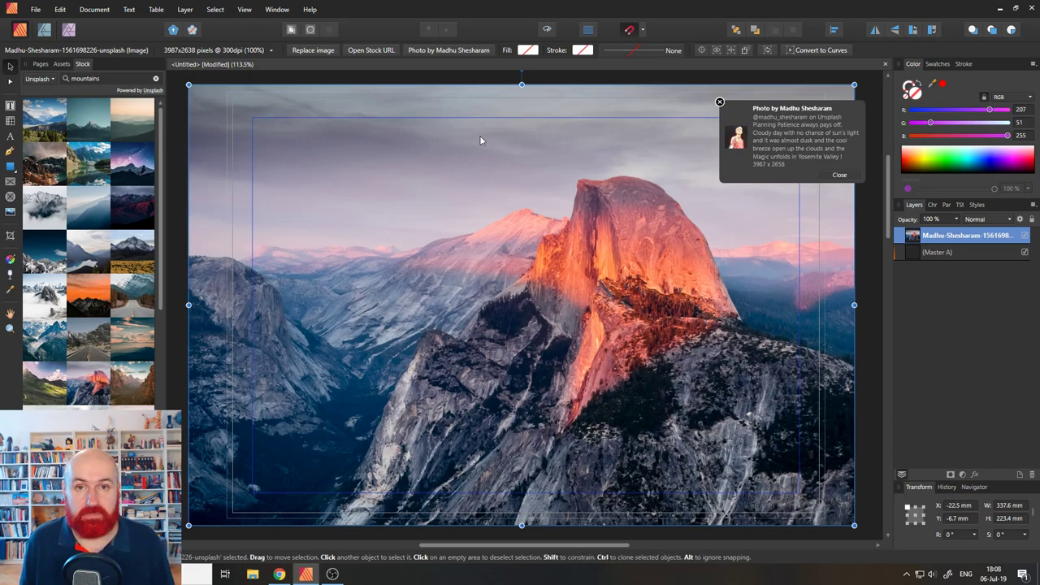
click(719, 103)
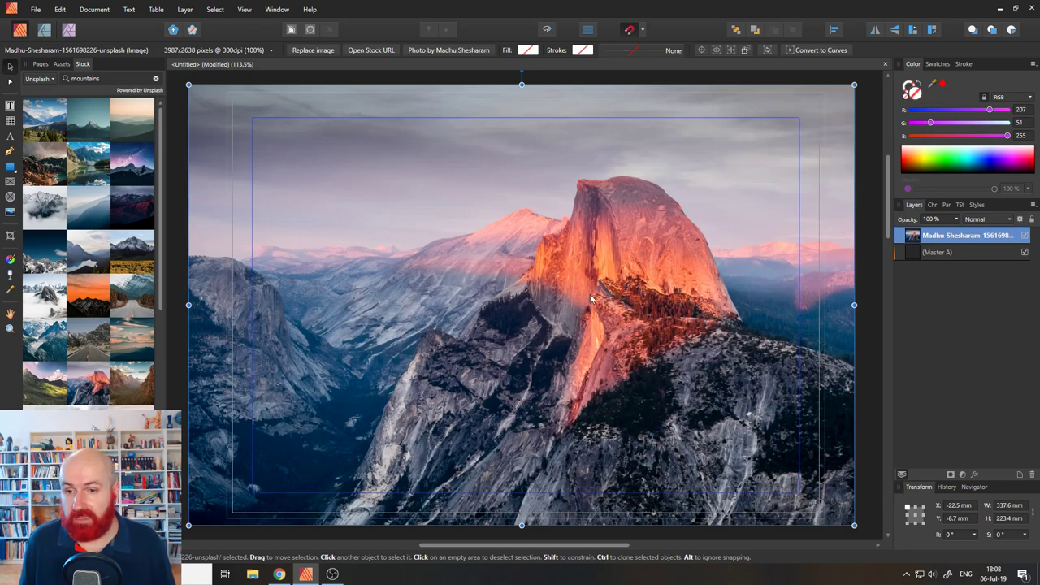
mouse_move(601, 333)
mouse_down()
mouse_move(615, 304)
mouse_move(614, 338)
mouse_move(611, 330)
mouse_up()
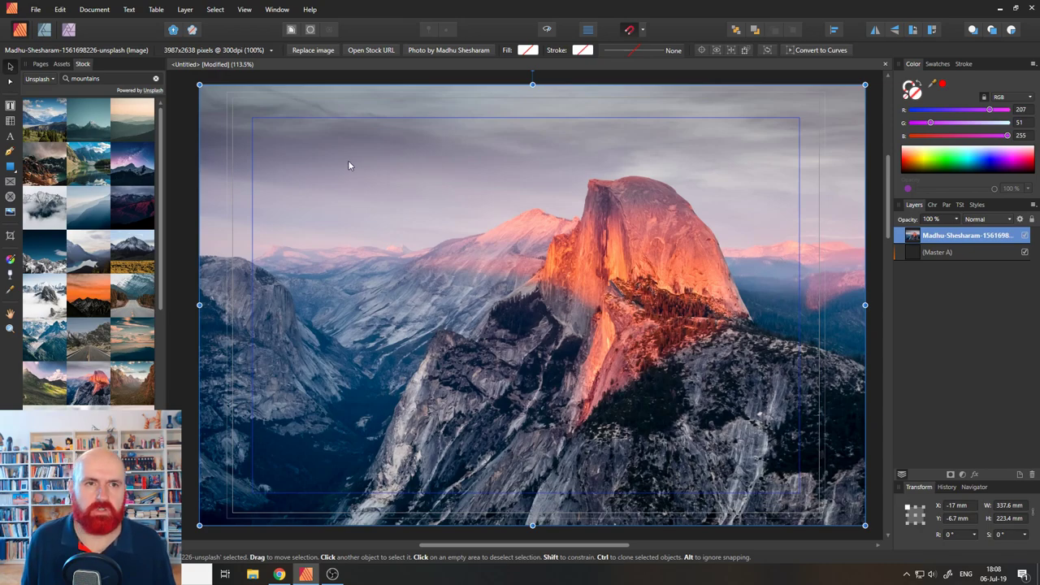
Step: Turn on Preview Mode so the photo is clipped to the page edges
click(243, 9)
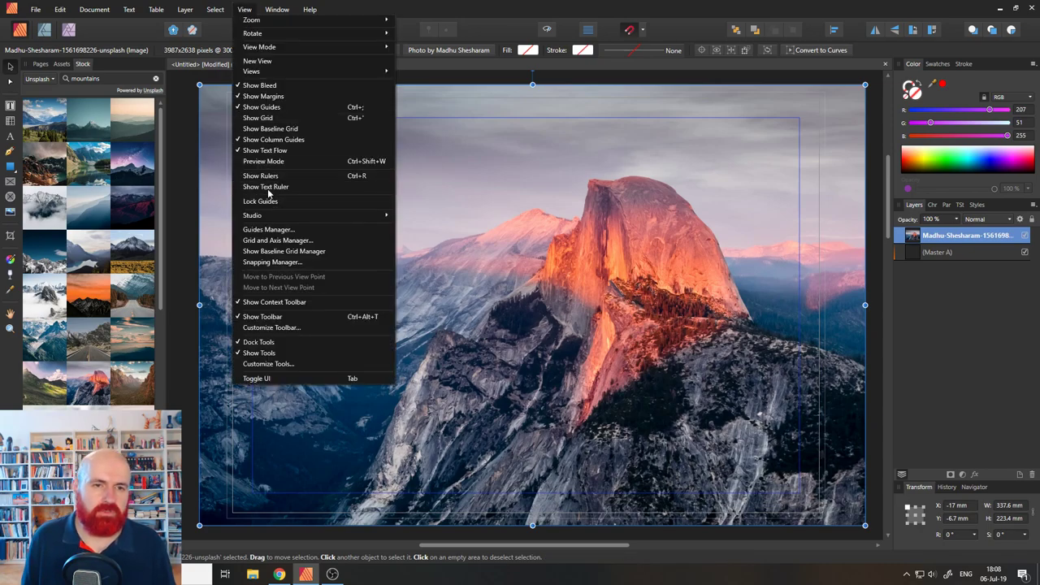
click(264, 162)
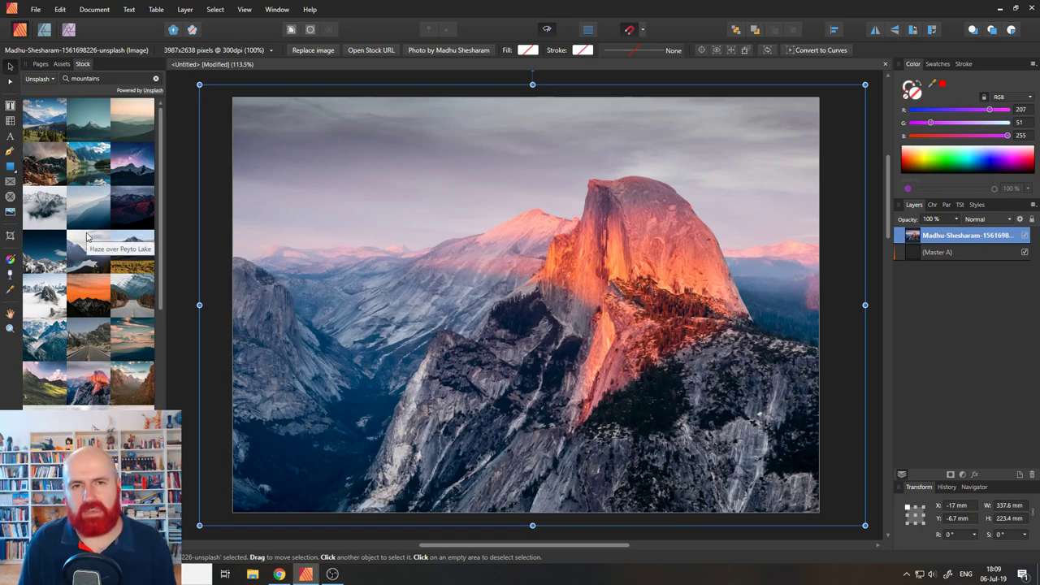
Step: Draw a three-node Pen curve across the sky and raise its end point above the peak
click(10, 155)
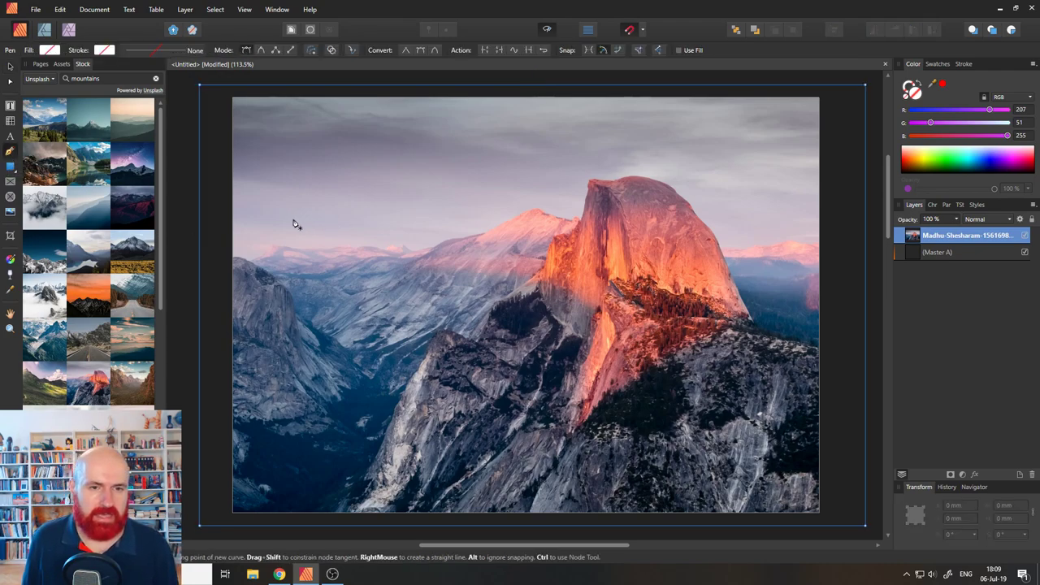
drag(293, 219, 316, 202)
drag(447, 181, 498, 192)
drag(598, 164, 638, 155)
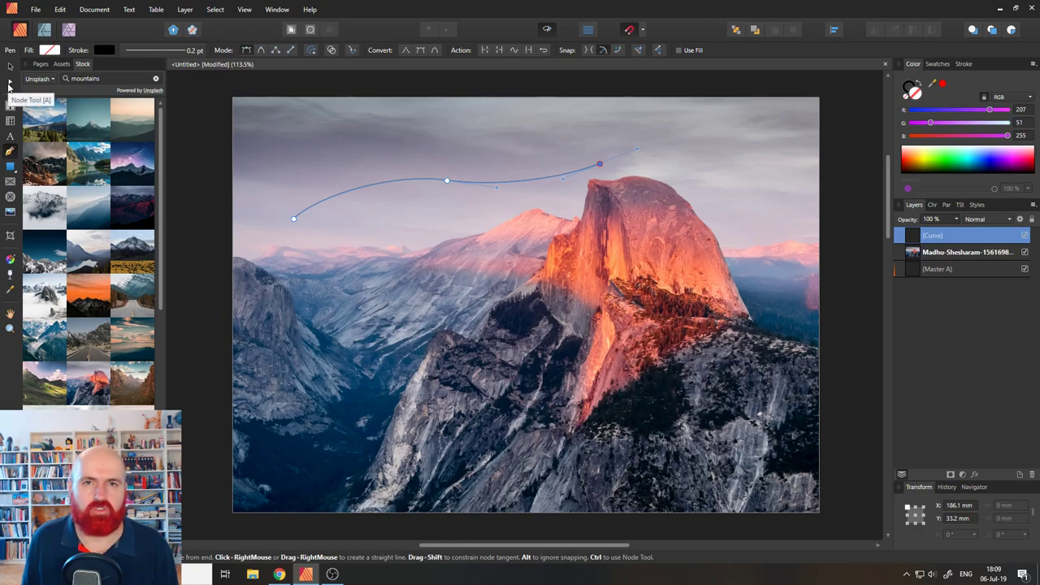
click(10, 84)
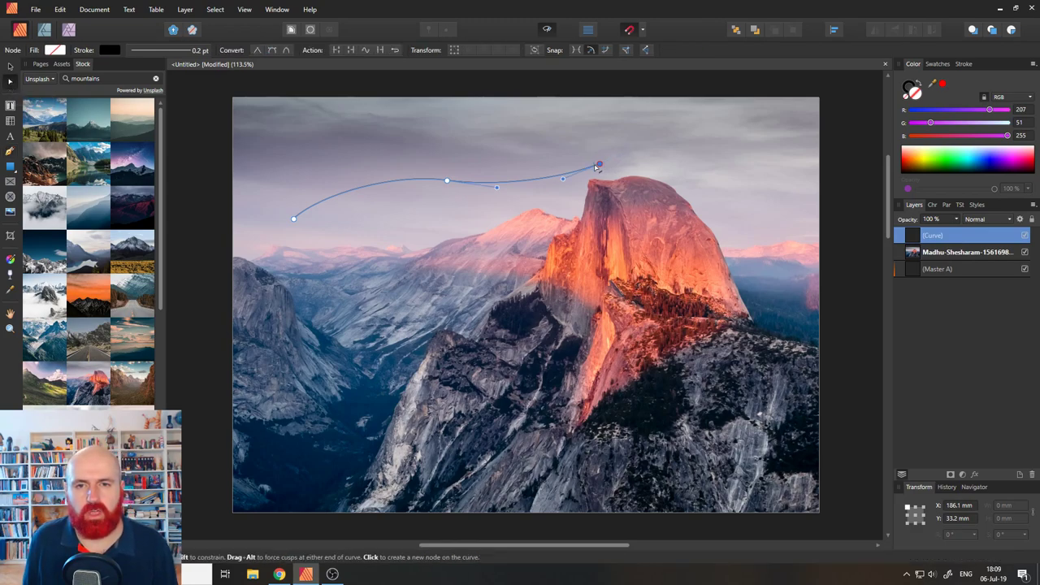
drag(601, 165, 640, 154)
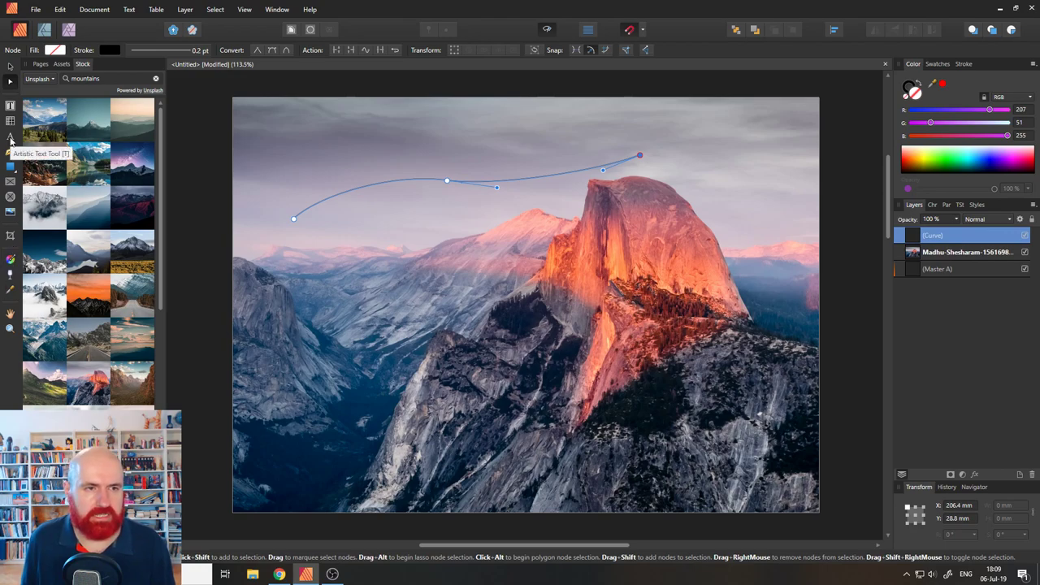
click(11, 139)
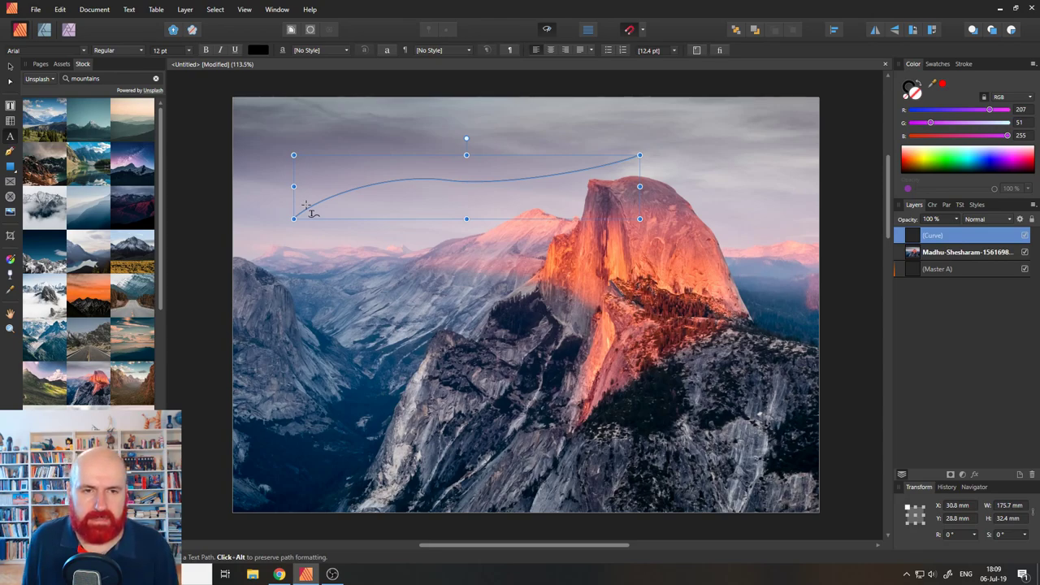
Step: Type 'Wild' along the sky curve as path text
click(307, 208)
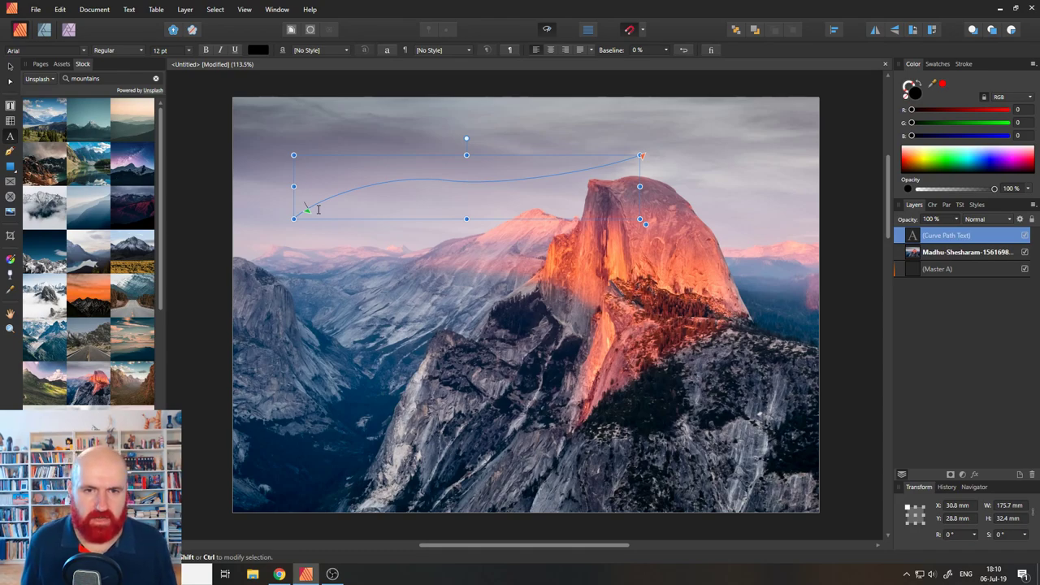
click(317, 209)
text(Wild)
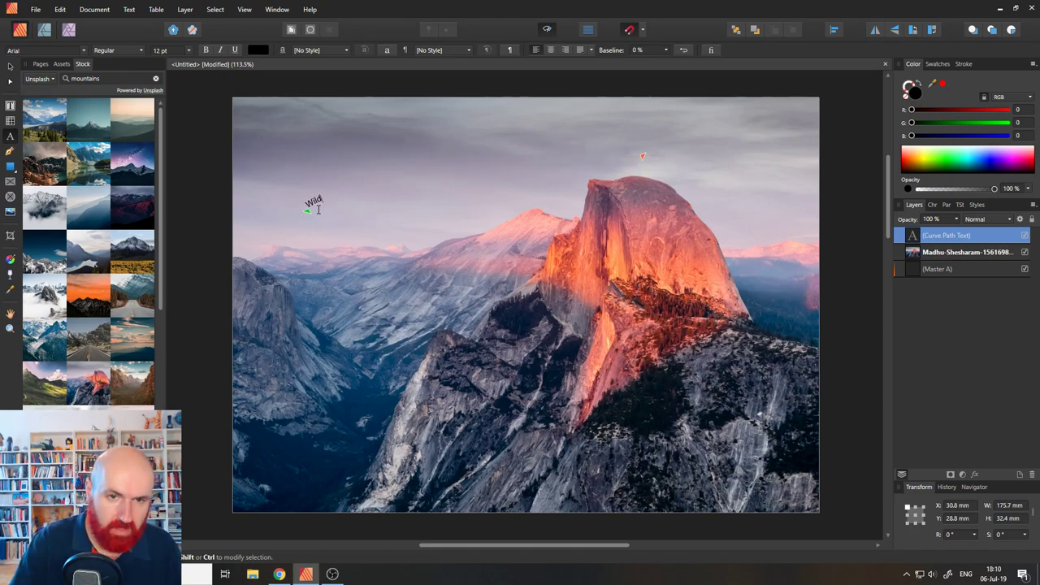
key(Escape)
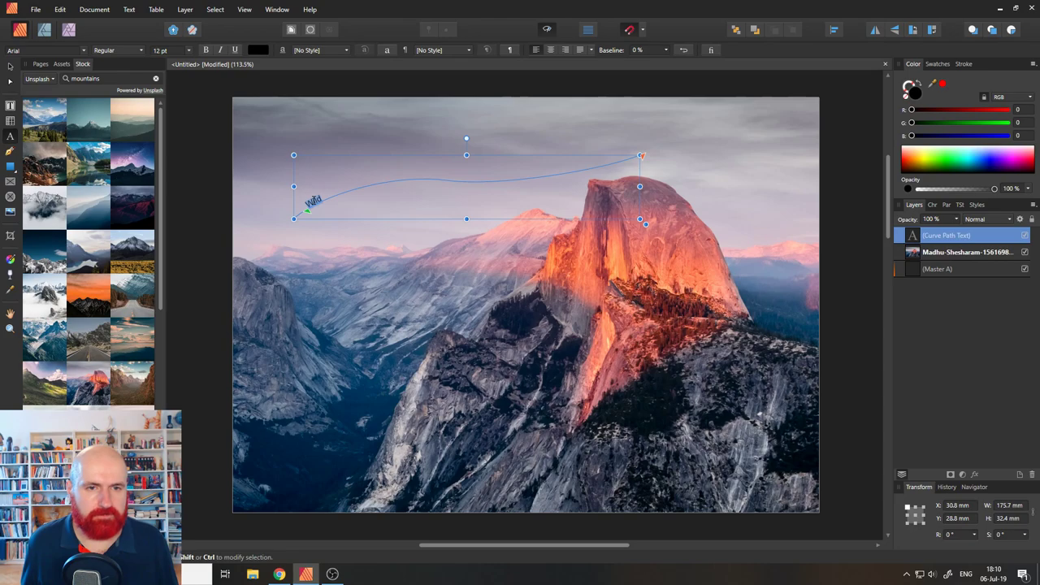
Step: Format the word as 96 pt Action Jackson in white
click(188, 50)
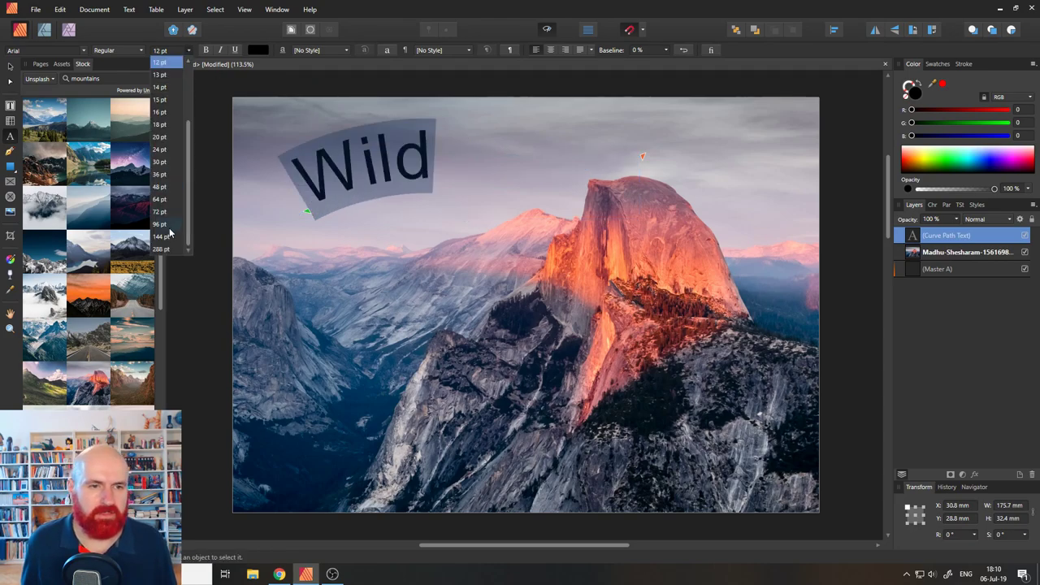
click(167, 226)
click(83, 50)
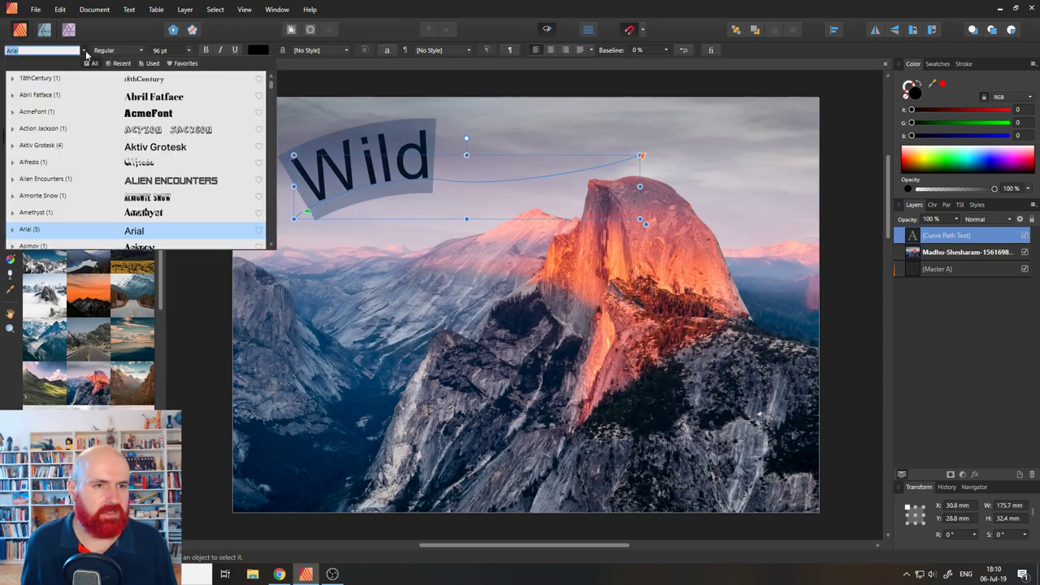
click(172, 72)
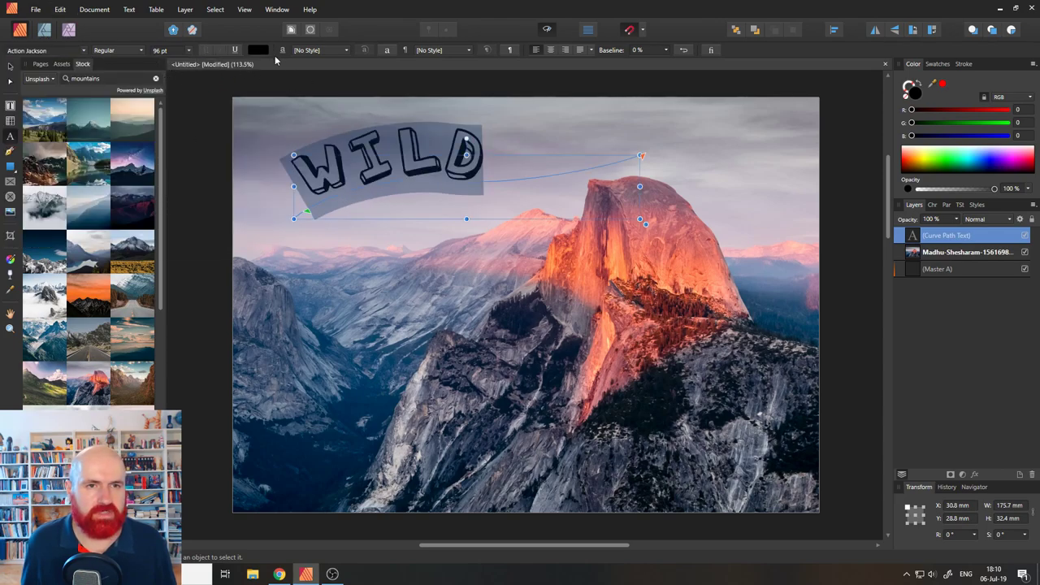
click(258, 51)
click(237, 144)
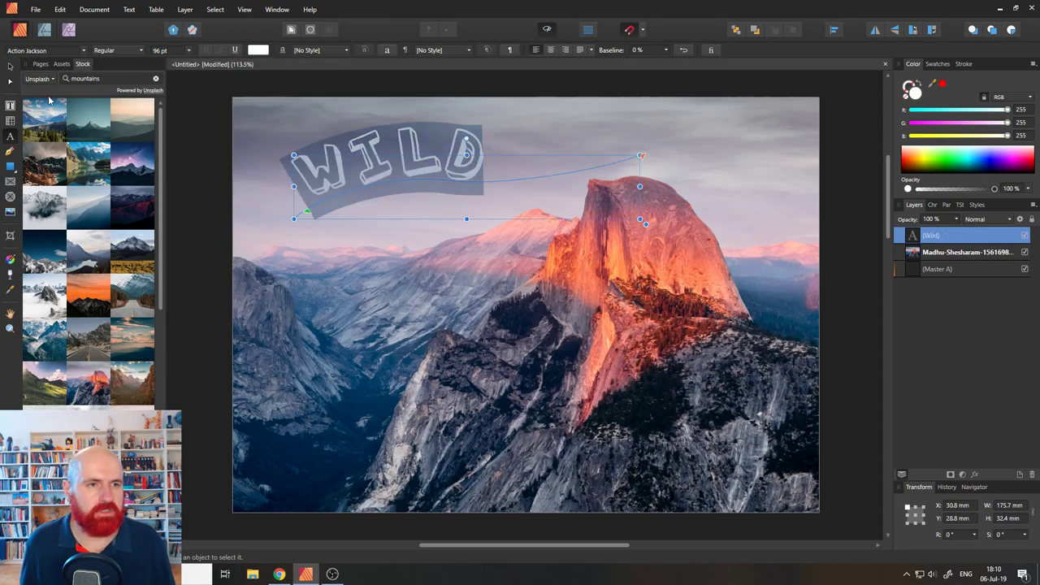
Step: Duplicate the curved WILD text below itself, retype the copy as 'Life', and slide it along its curve
click(10, 66)
drag(412, 171, 446, 238)
double_click(420, 229)
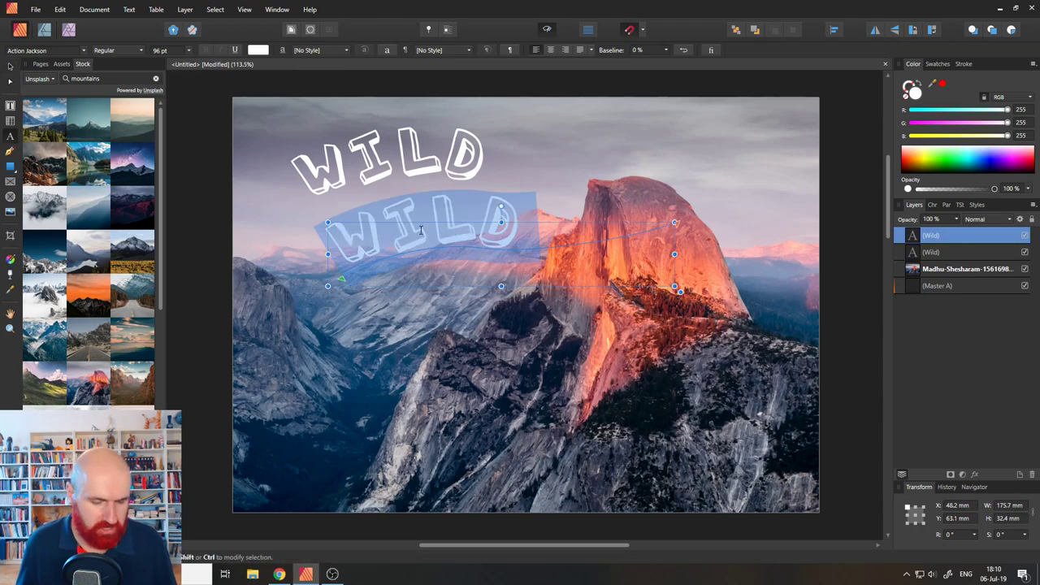
text(Life)
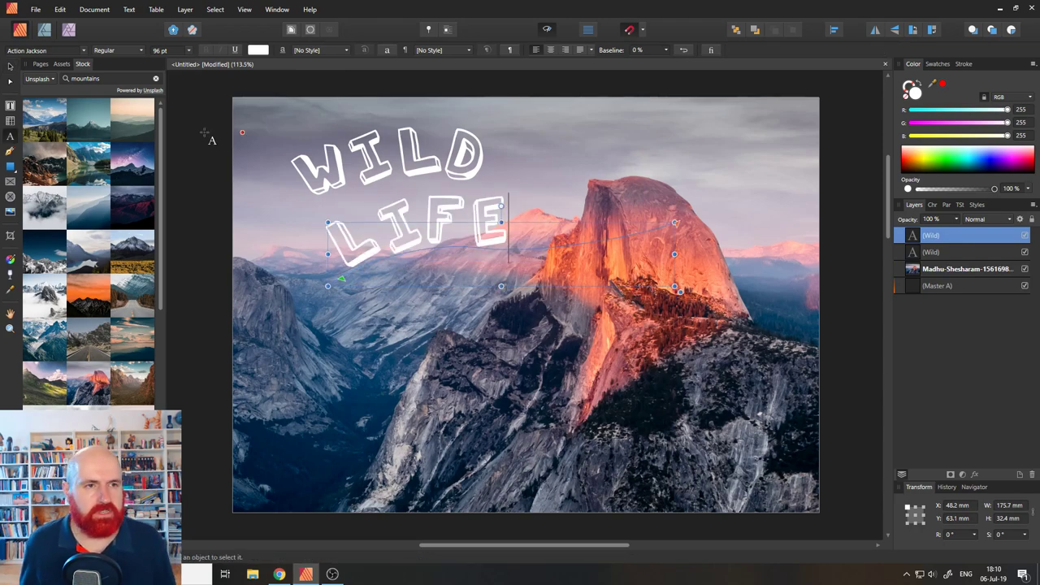
click(11, 66)
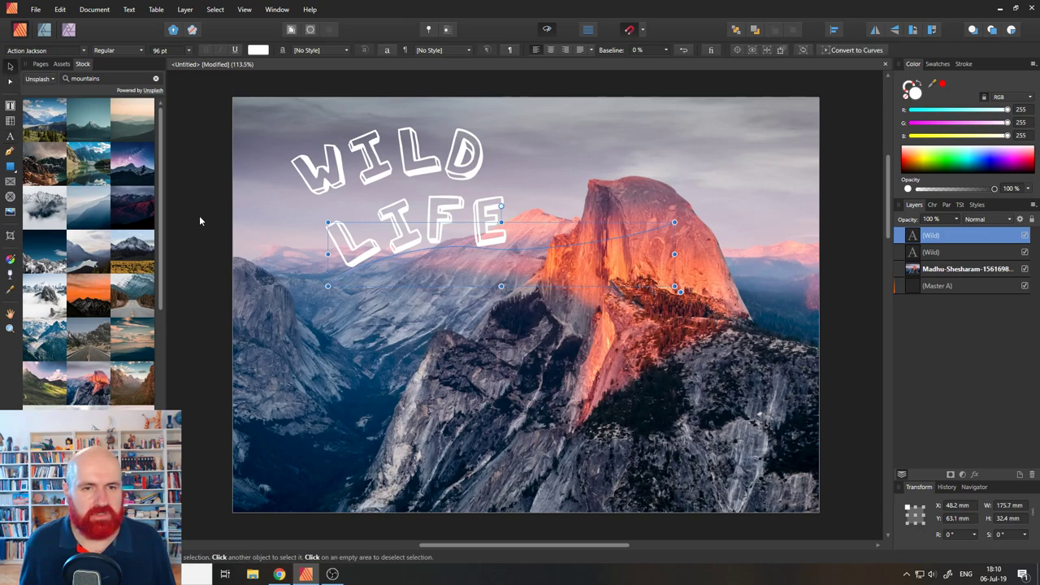
key(t)
click(345, 252)
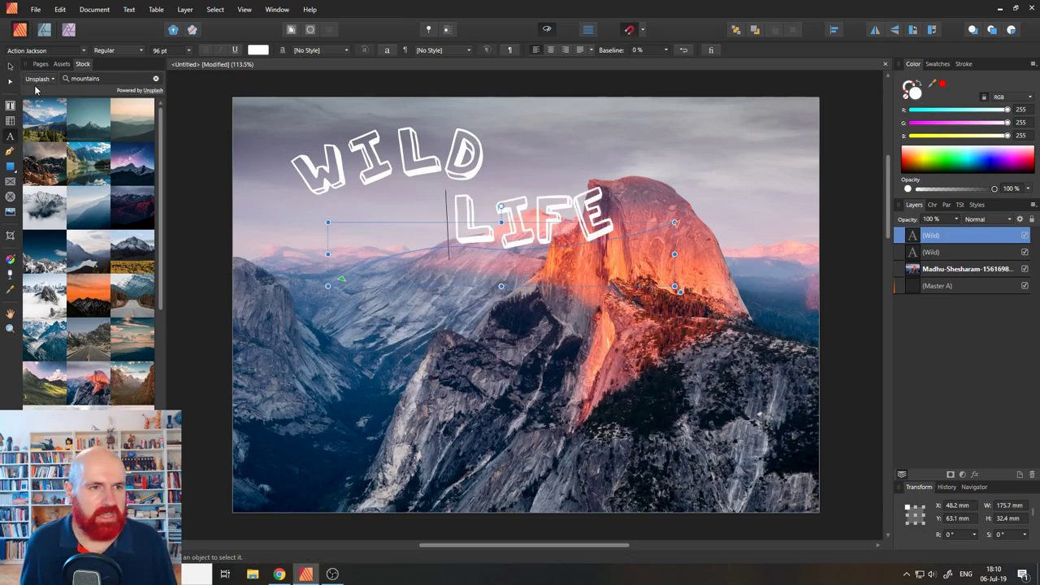
key(Escape)
Step: Move LIFE lower-left and nudge WILD so LIFE lines up under WILD in the upper-left sky
drag(598, 230, 549, 222)
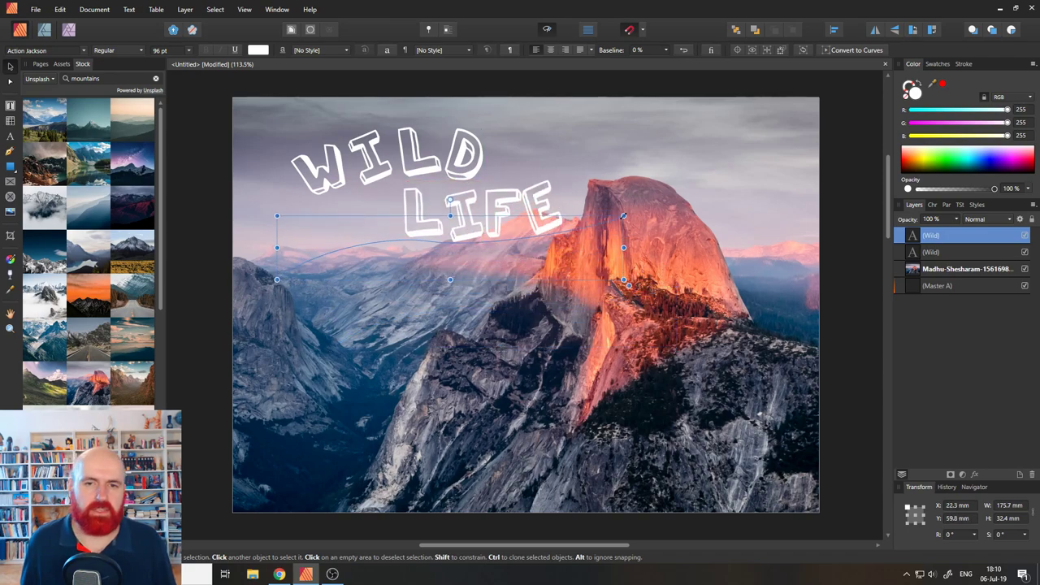
click(691, 236)
drag(413, 155, 384, 150)
drag(459, 217, 441, 213)
click(605, 345)
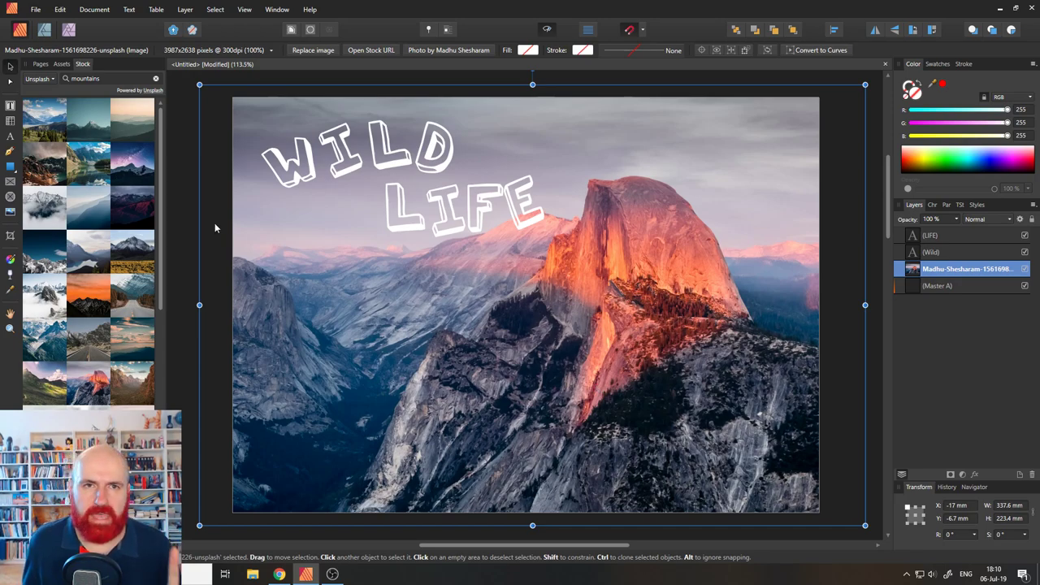
Step: Drag the smiling sun icon from the Tropical Pub assets onto the poster beside LIFE
click(60, 65)
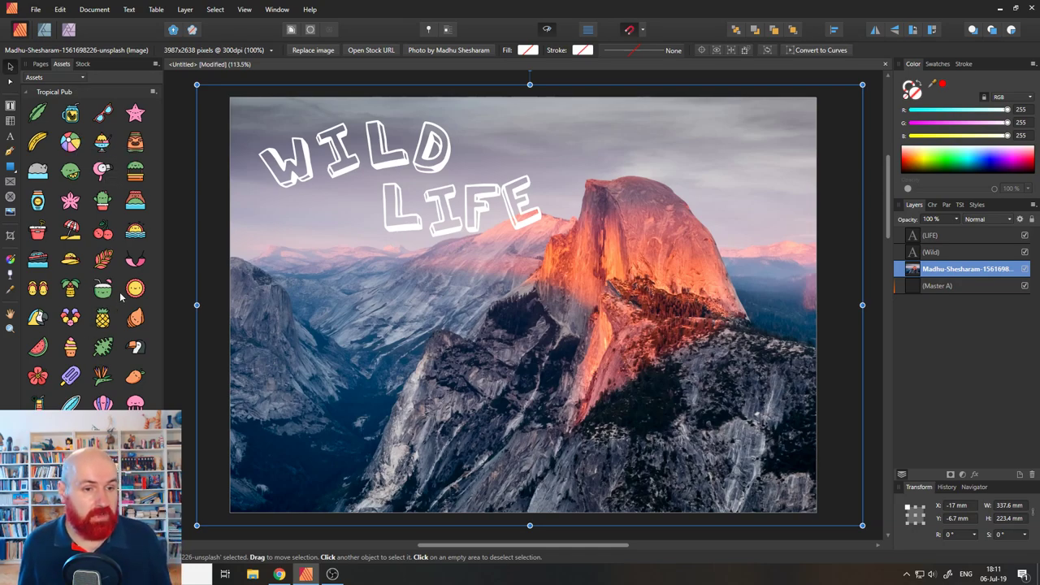
drag(135, 290, 334, 235)
click(199, 338)
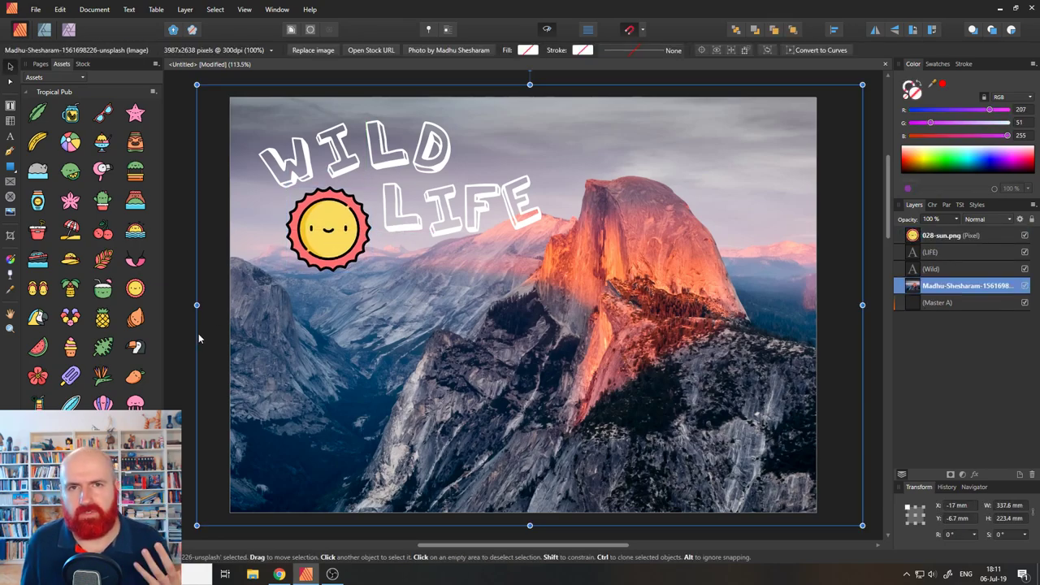
click(182, 398)
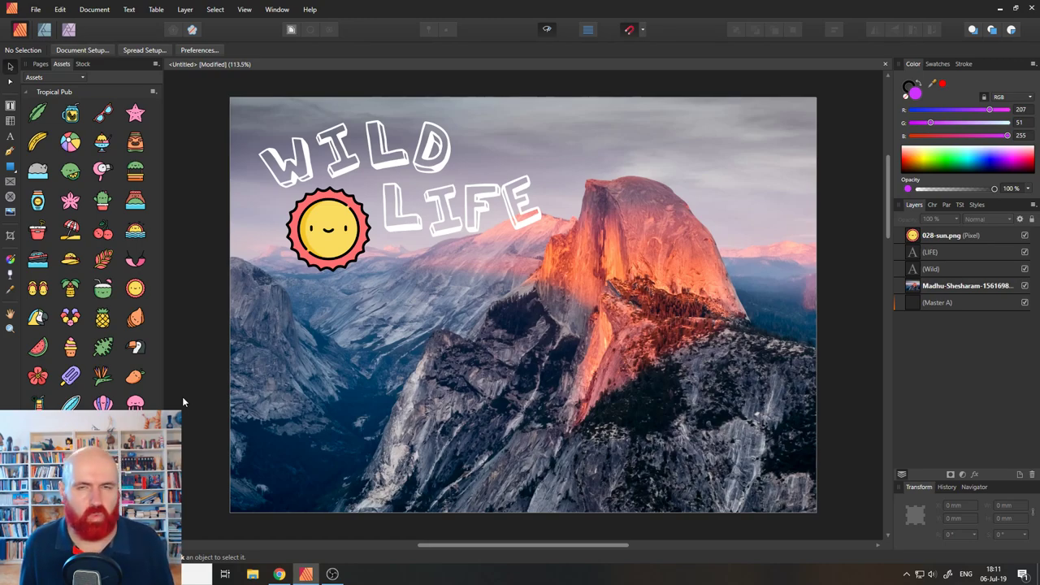
Step: Draw a 59.2 × 59.2 mm circular picture frame over the mountain with the Picture Frame Ellipse Tool
click(81, 64)
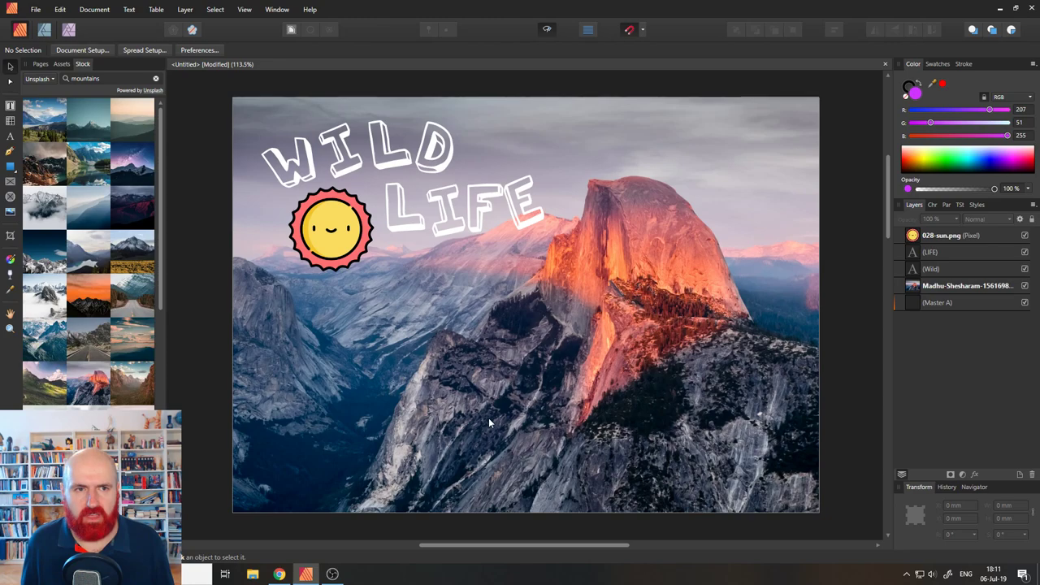
click(9, 197)
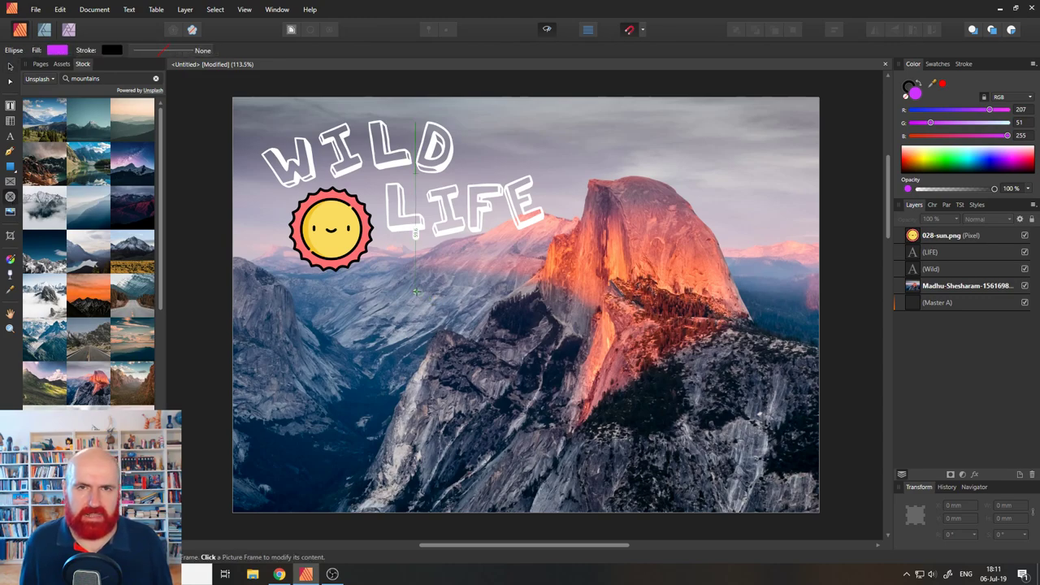
drag(415, 291, 532, 405)
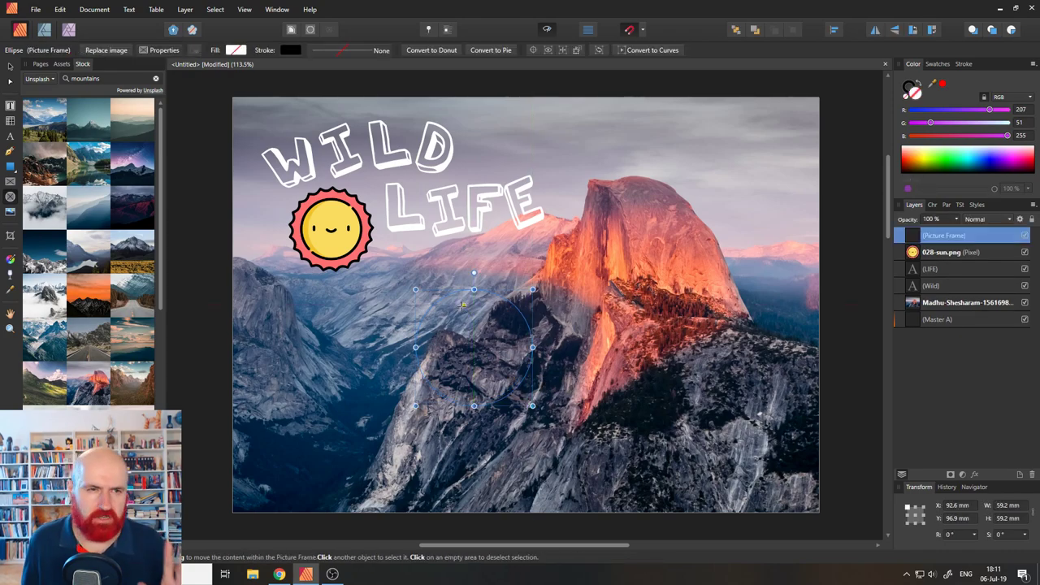
Step: Search the stock photos for 'fox' and drop a fox photo into the circular frame
double_click(102, 76)
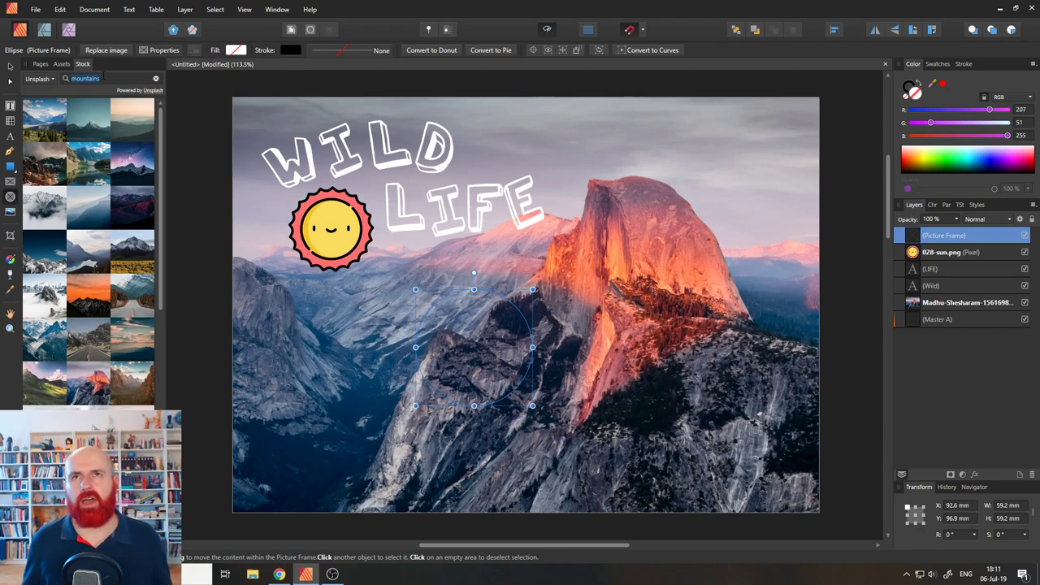
text(fo)
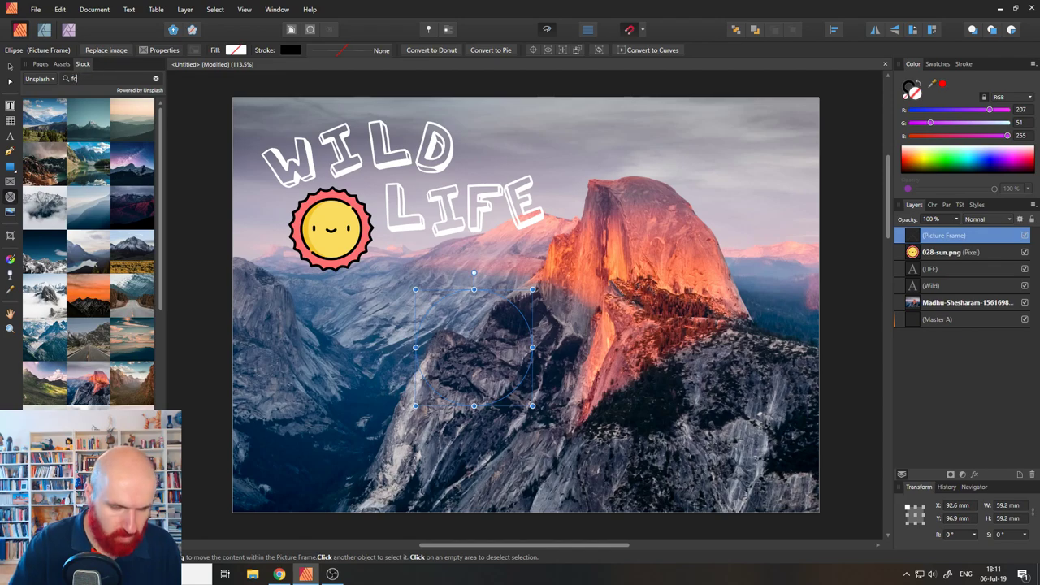
text(x)
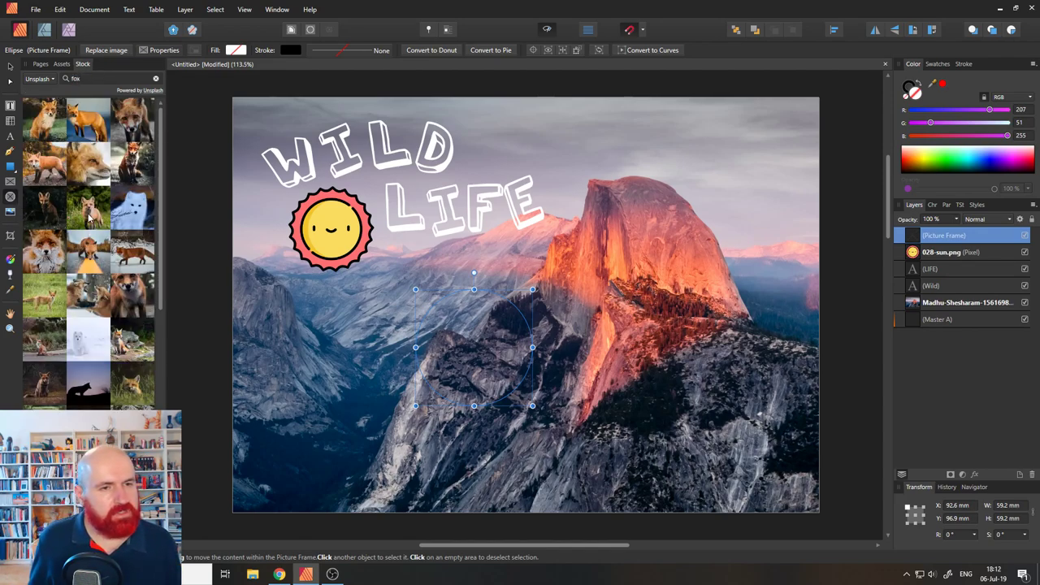
drag(90, 217, 487, 353)
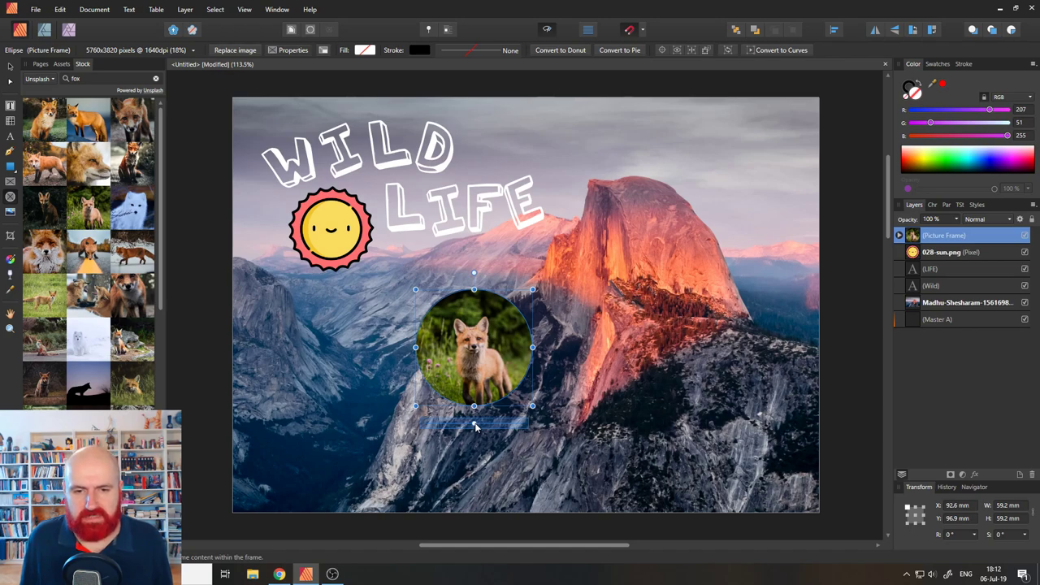
Step: Enlarge the fox photo inside the circle and reposition it so the fox is framed
mouse_move(475, 428)
mouse_down()
mouse_move(463, 424)
mouse_move(489, 429)
mouse_up()
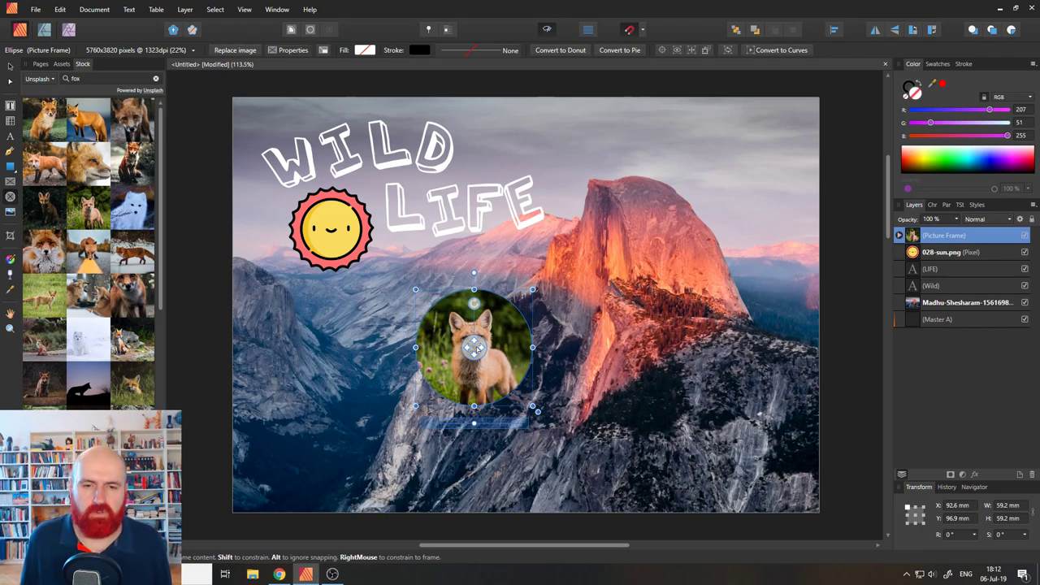
mouse_move(473, 348)
mouse_down()
mouse_move(490, 345)
mouse_move(473, 347)
mouse_up()
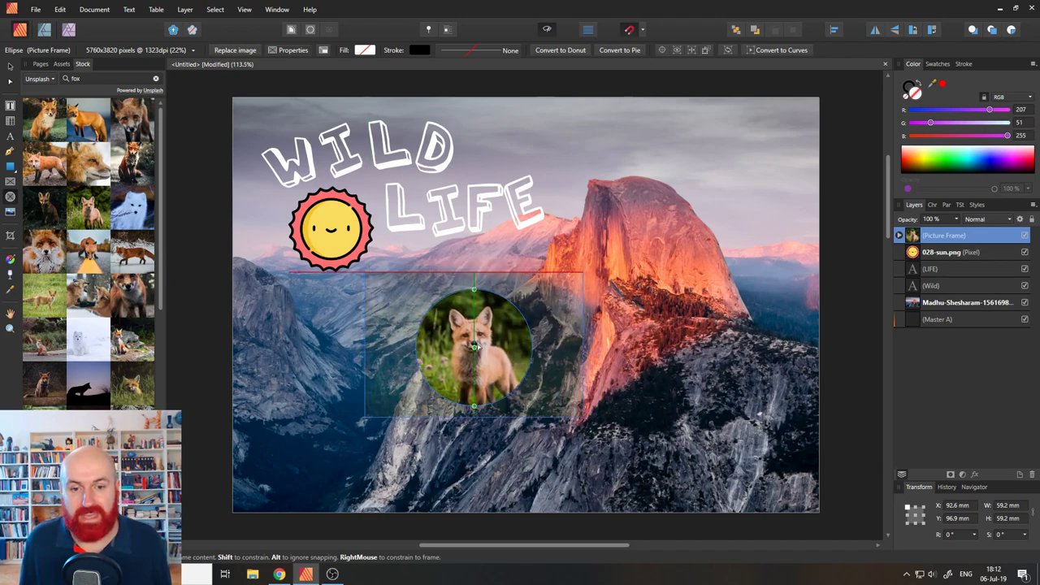
drag(475, 346, 474, 347)
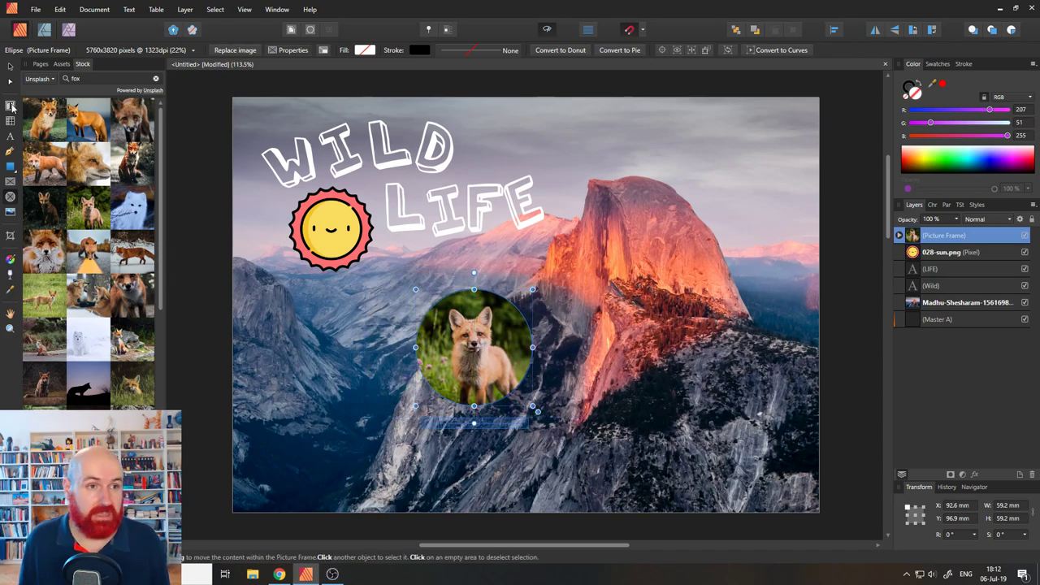
Step: Enlarge the fox circle to 70.4 × 70.4 mm and move it down-left below the sun icon
click(11, 67)
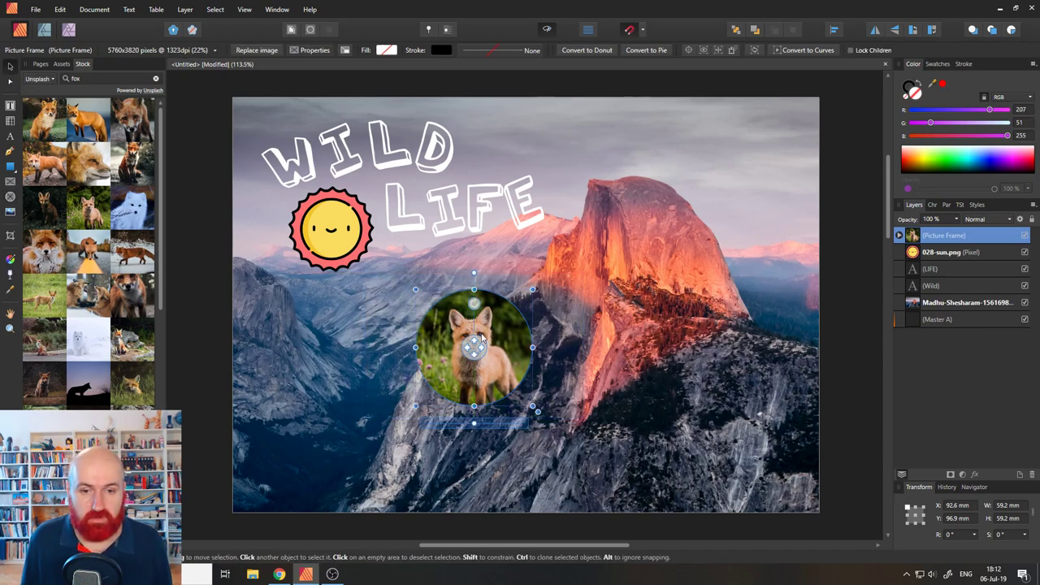
mouse_move(505, 340)
mouse_down()
mouse_move(705, 207)
mouse_move(704, 336)
mouse_move(501, 321)
mouse_up()
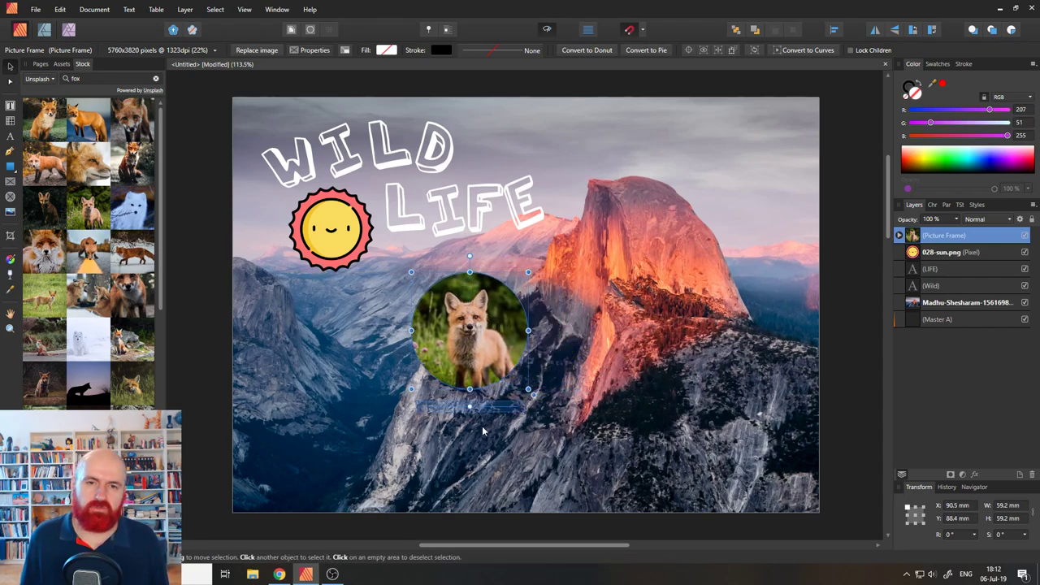
mouse_move(470, 329)
drag(533, 394, 507, 371)
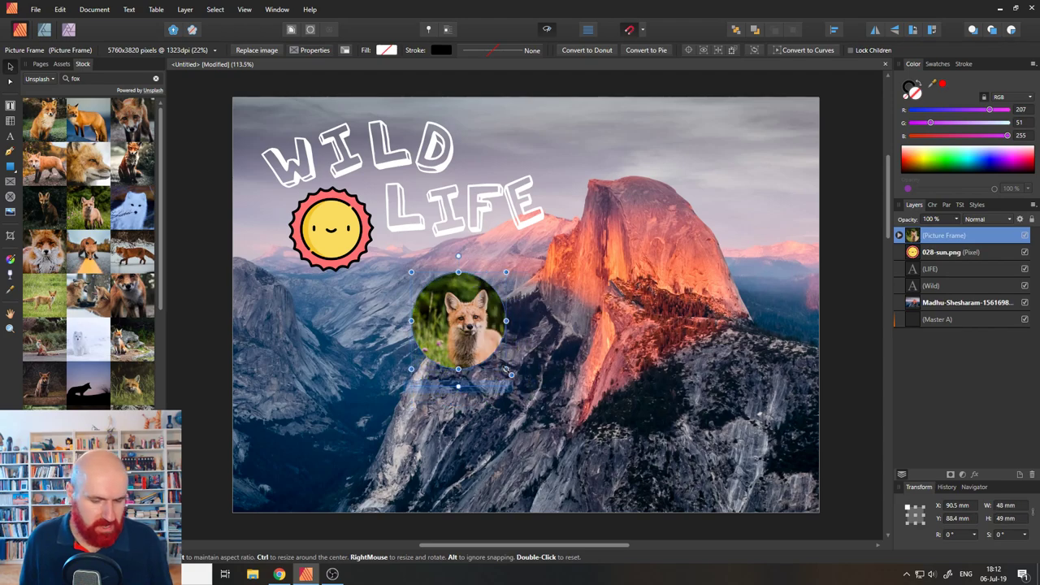
key(ctrl+z)
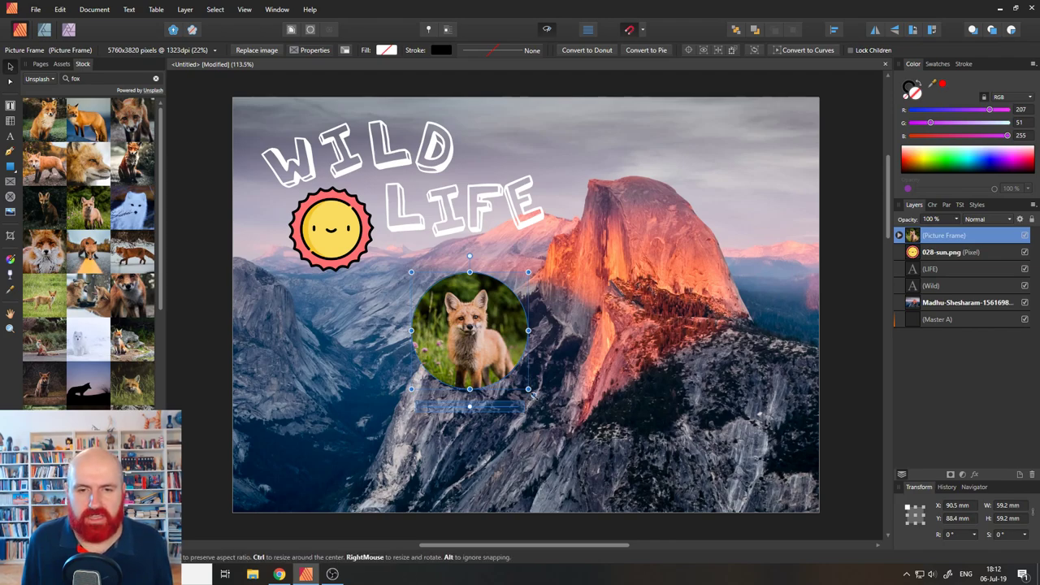
drag(528, 390, 553, 414)
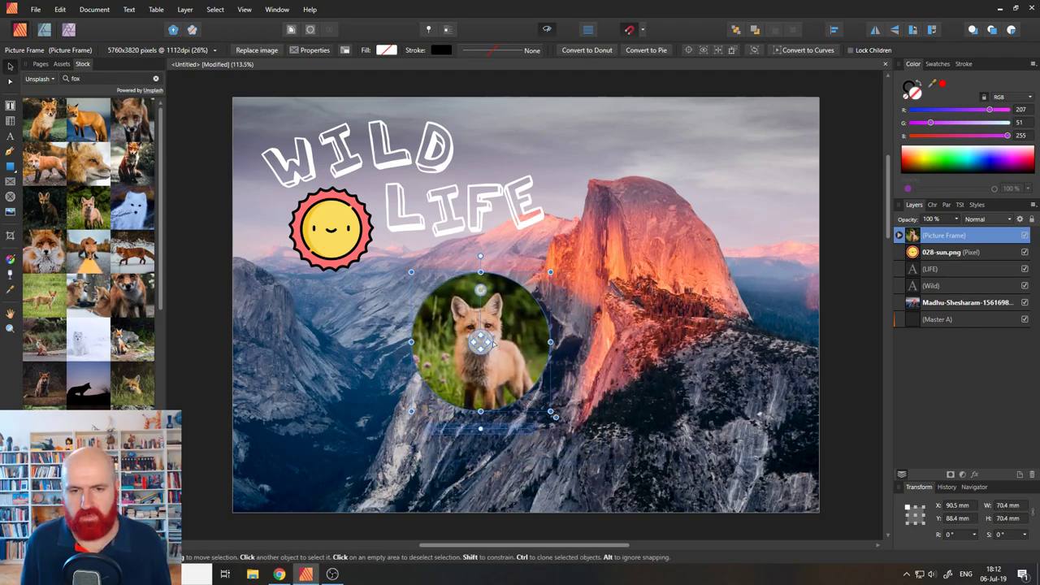
drag(521, 348, 408, 401)
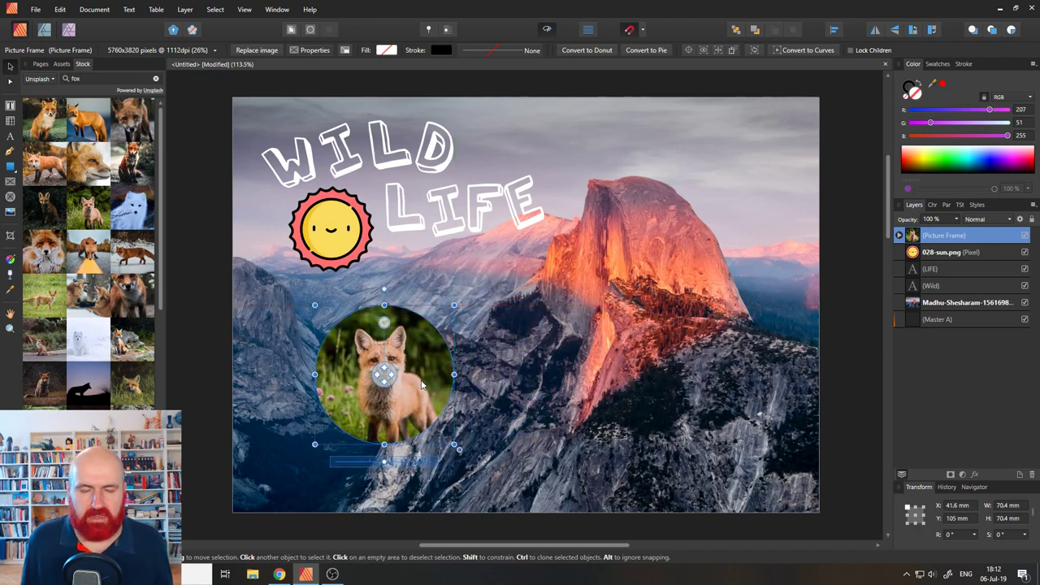
Step: Add a white Outline layer effect of about 29 px radius to the fox circle
click(976, 477)
click(686, 215)
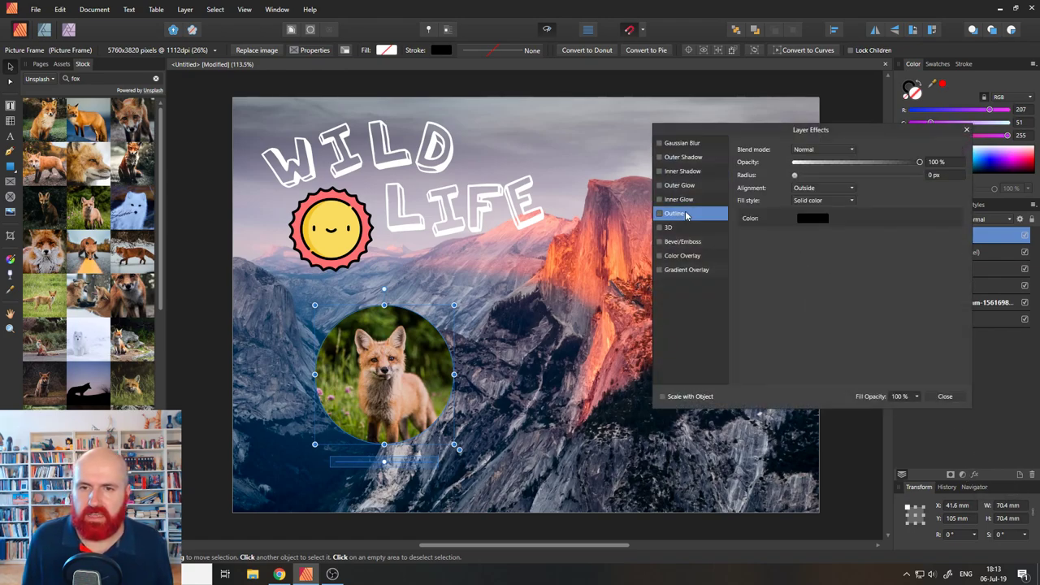
click(809, 215)
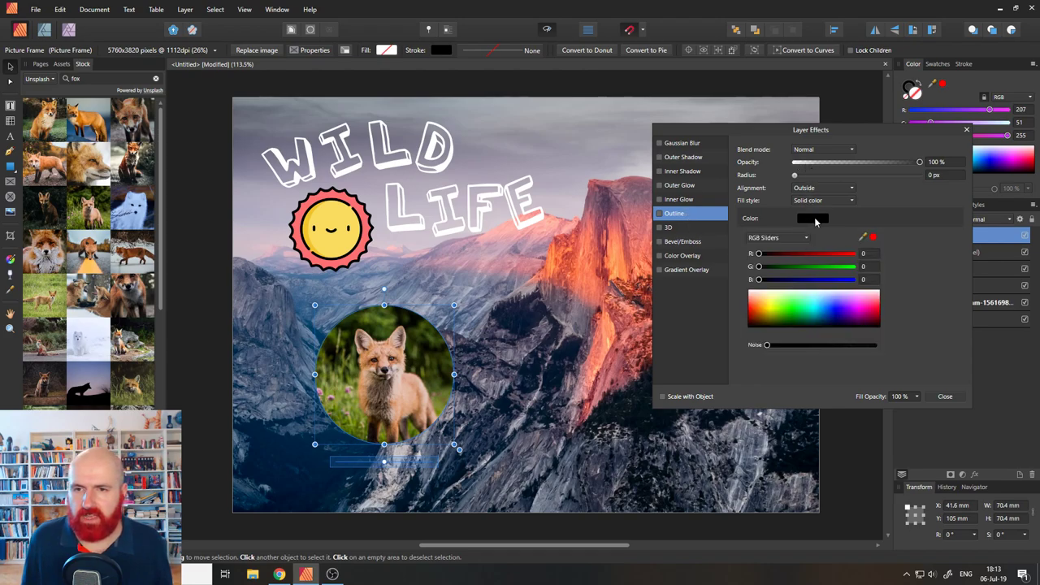
click(805, 290)
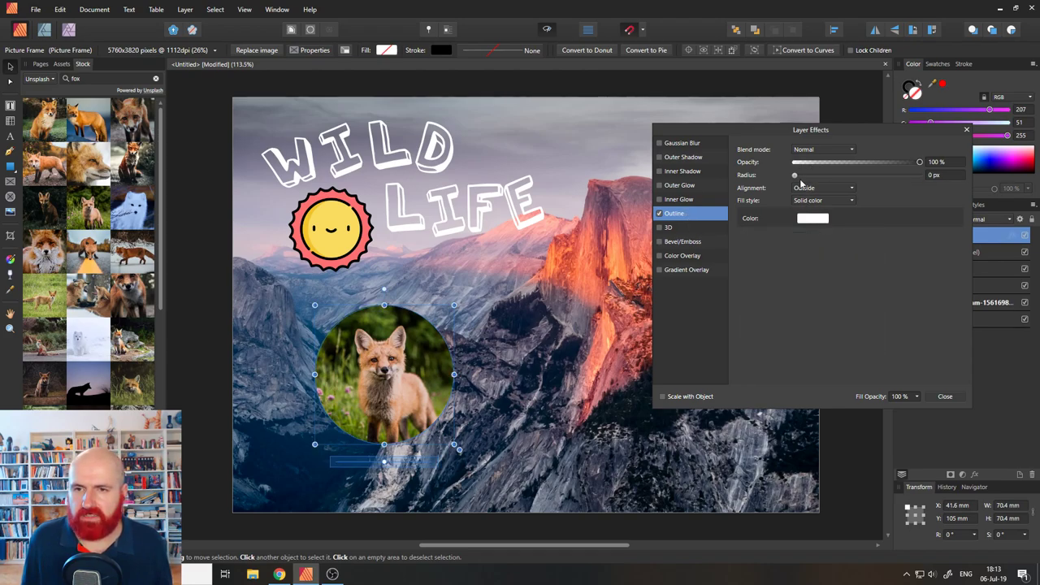
drag(797, 176, 877, 181)
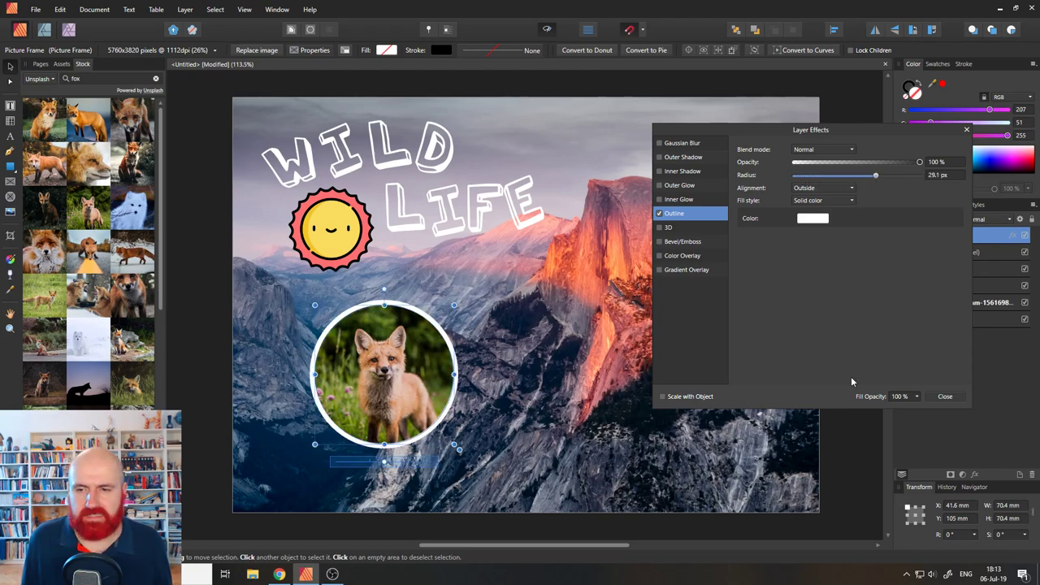
click(946, 396)
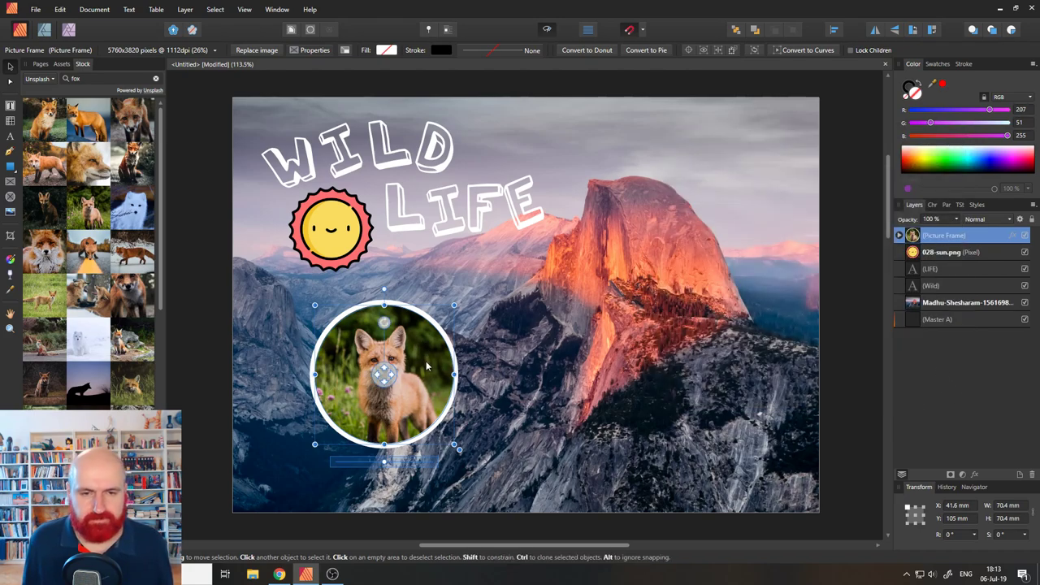
Step: Drag the fox circle to the lower right over the cliff, at X 200 mm, Y 116.3 mm
drag(426, 367, 731, 388)
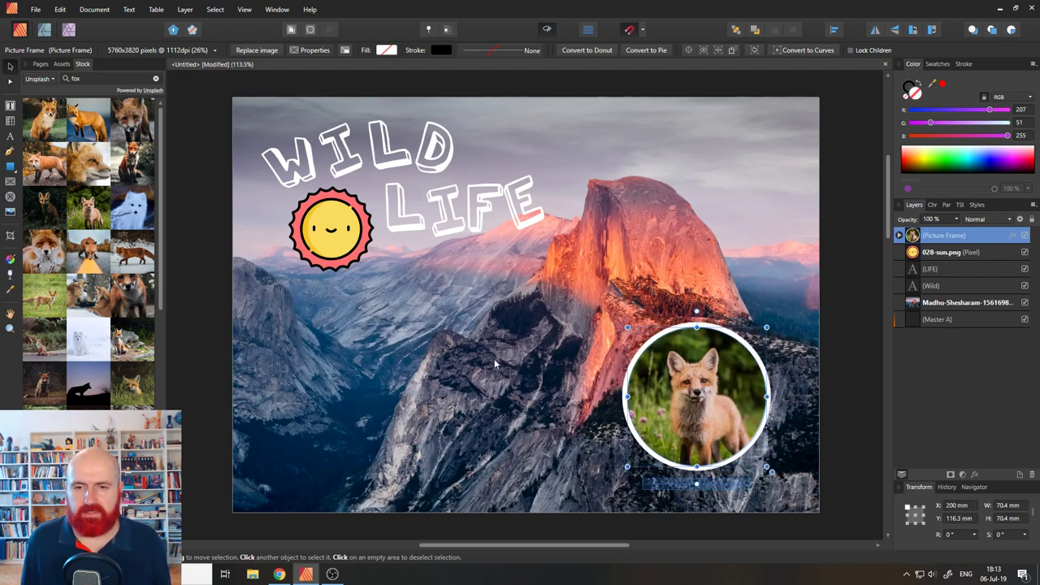
mouse_move(657, 400)
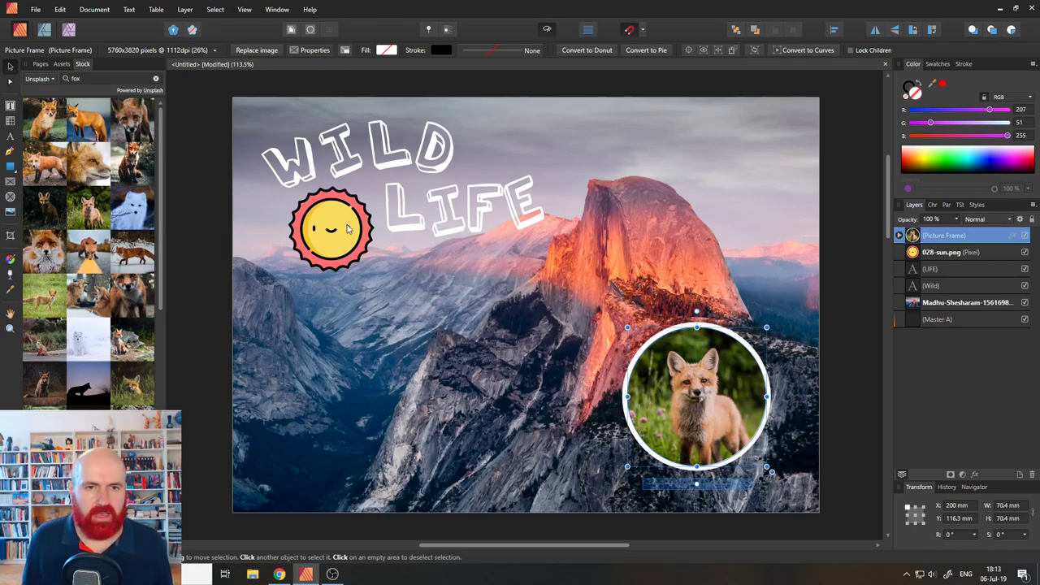
Step: Draw a text frame of repeated 'This is a Fox in the Wild' sentences left of the fox
click(11, 106)
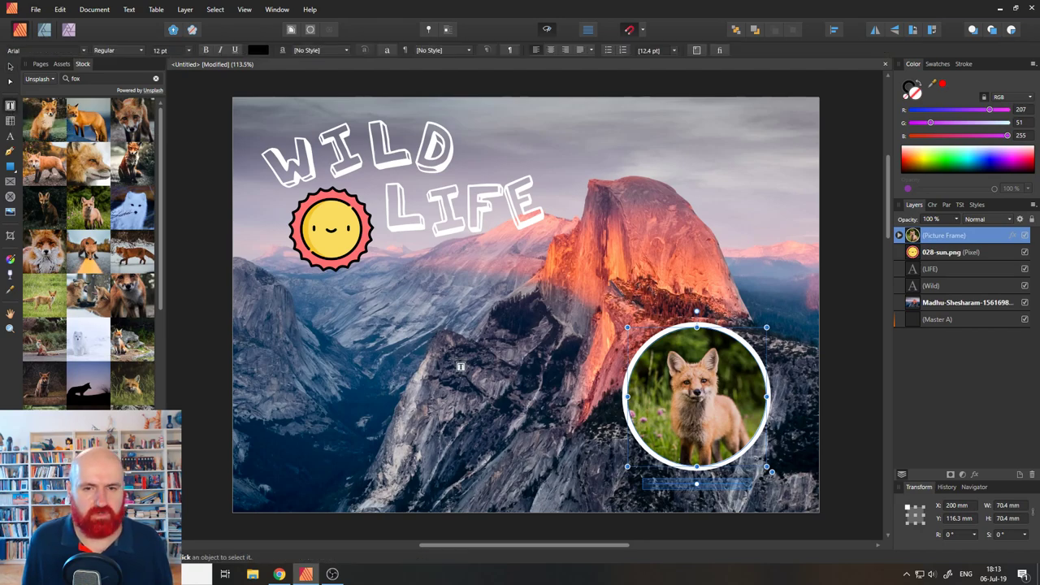
drag(467, 320, 660, 471)
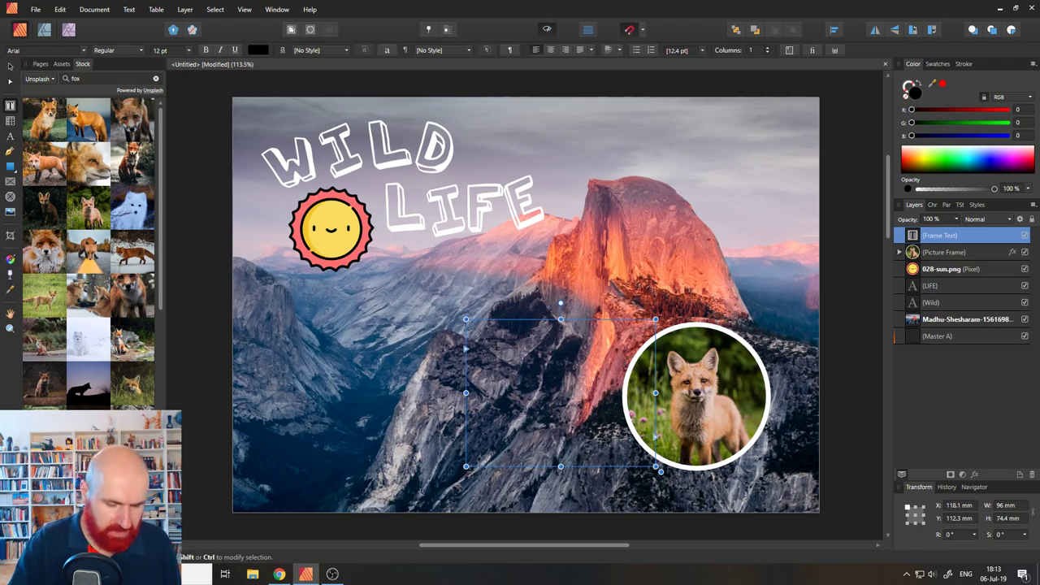
text(This is a fox in the wild)
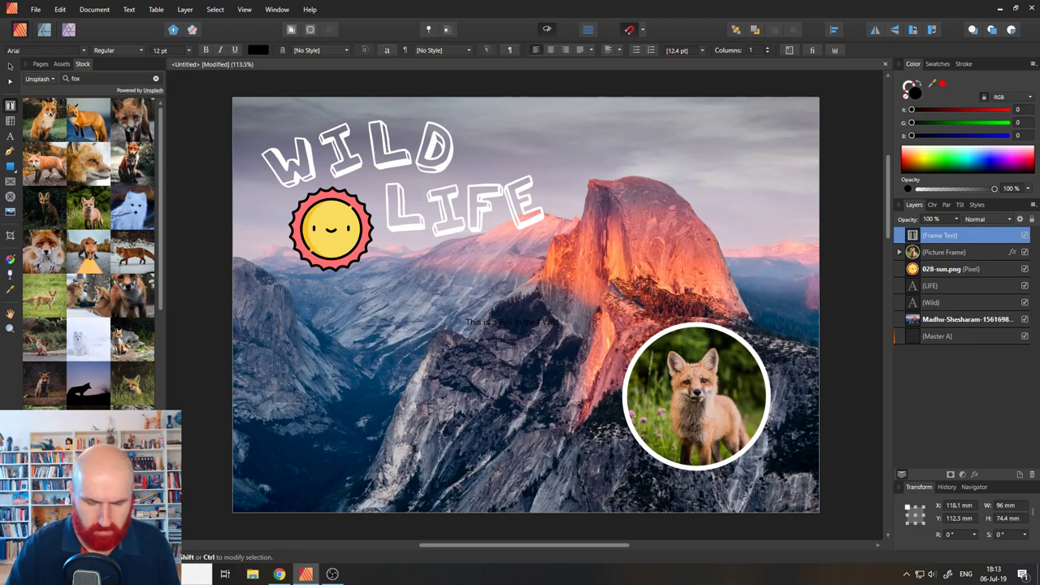
key(ctrl+a)
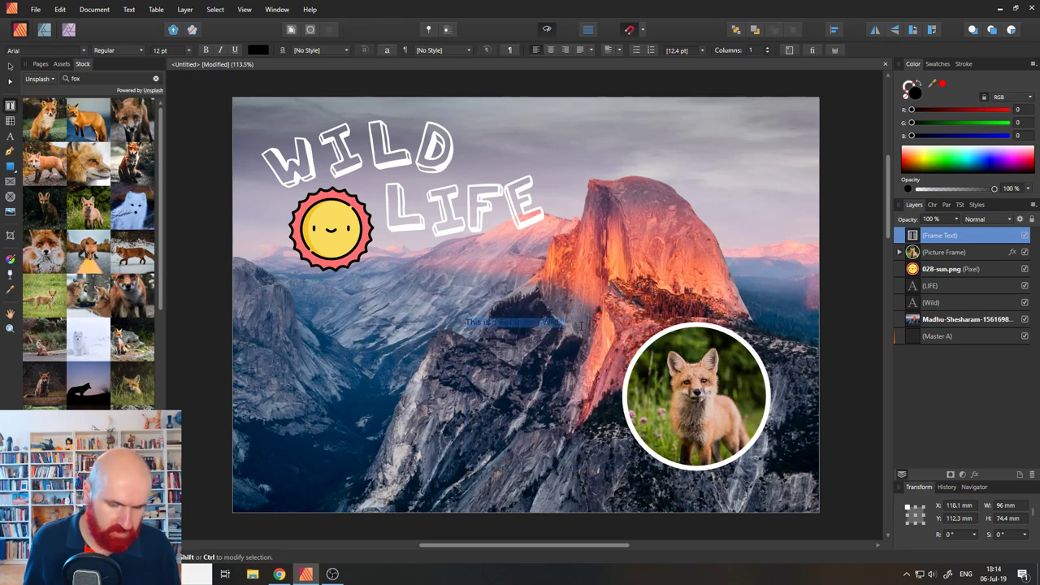
key(ctrl+v)
key(ctrl+v)
key(ctrl+v)
key(ctrl+v)
key(ctrl+v)
key(ctrl+v)
key(ctrl+v)
key(ctrl+v)
key(ctrl+v)
key(ctrl+v)
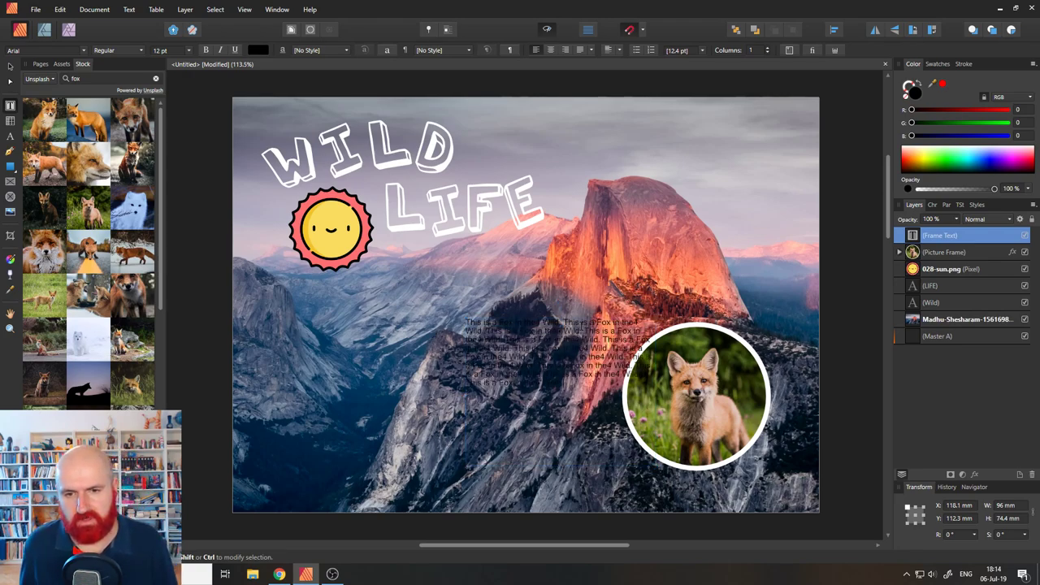
key(ctrl+v)
key(ctrl+v)
key(ctrl+v)
key(ctrl+v)
key(ctrl+v)
key(ctrl+v)
key(ctrl+v)
key(ctrl+v)
key(ctrl+v)
key(ctrl+v)
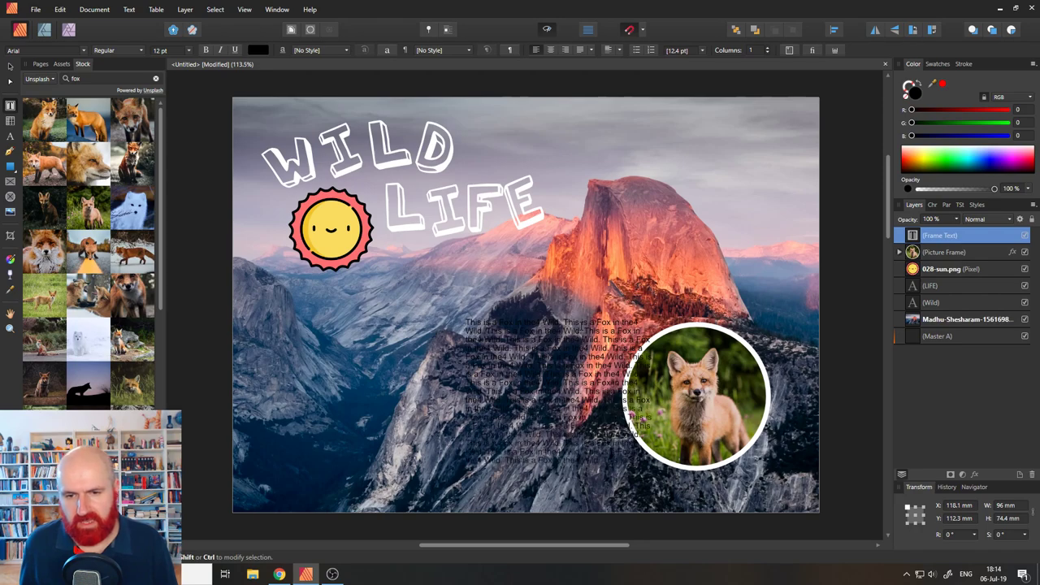
key(Escape)
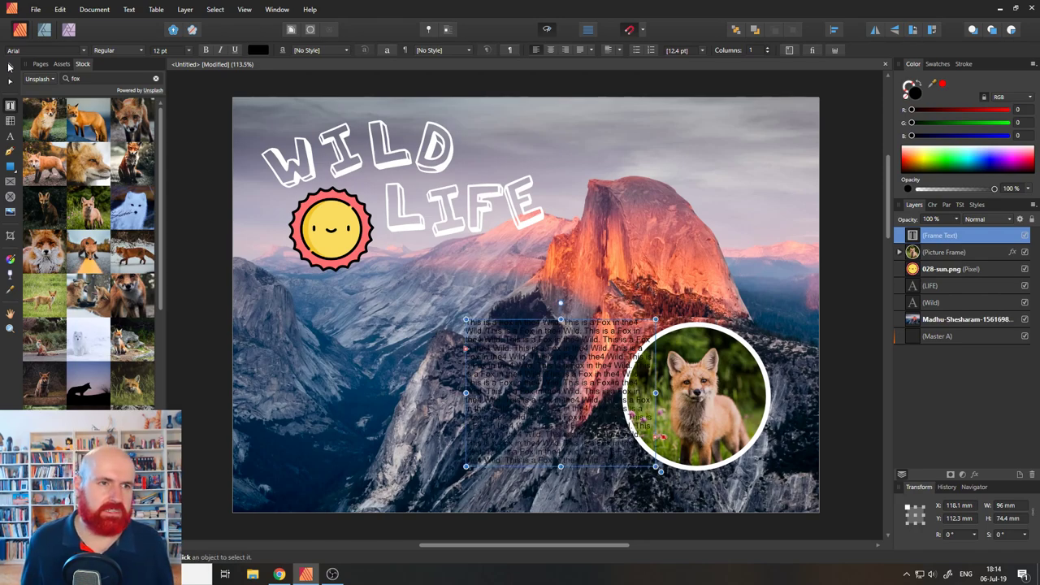
drag(570, 378, 514, 364)
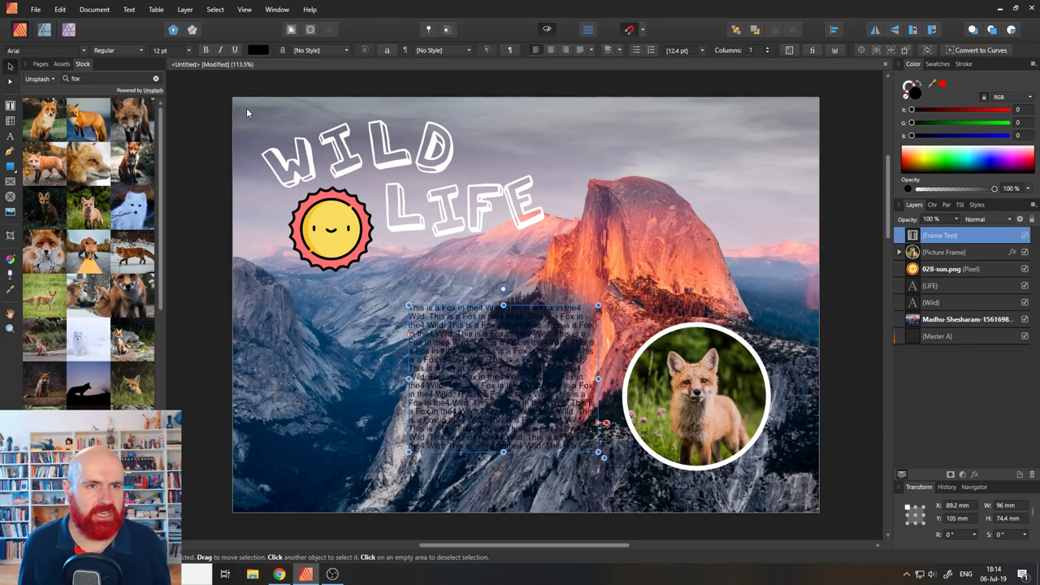
Step: Make the fox text bold and white
click(117, 51)
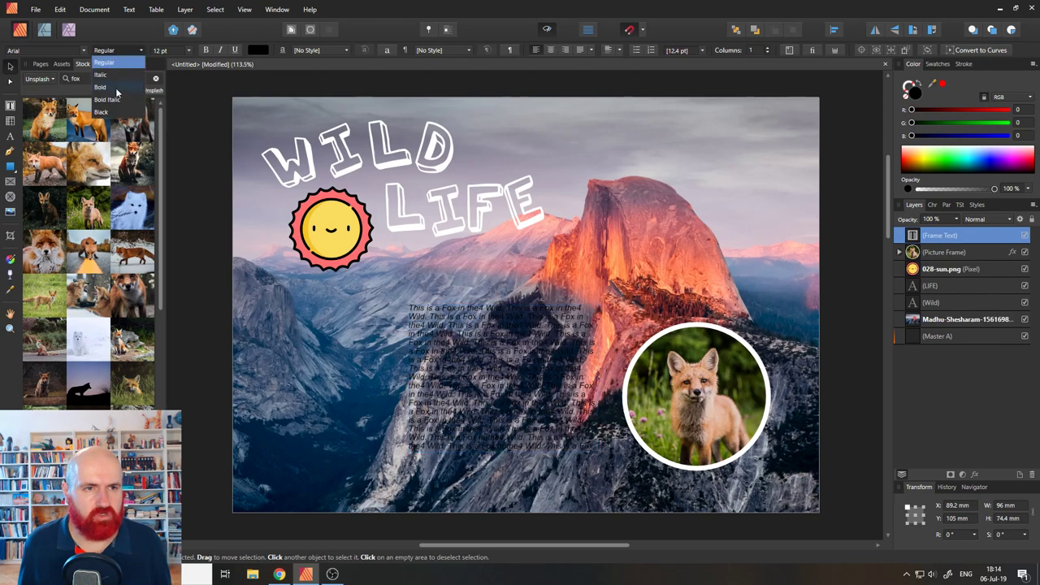
click(116, 88)
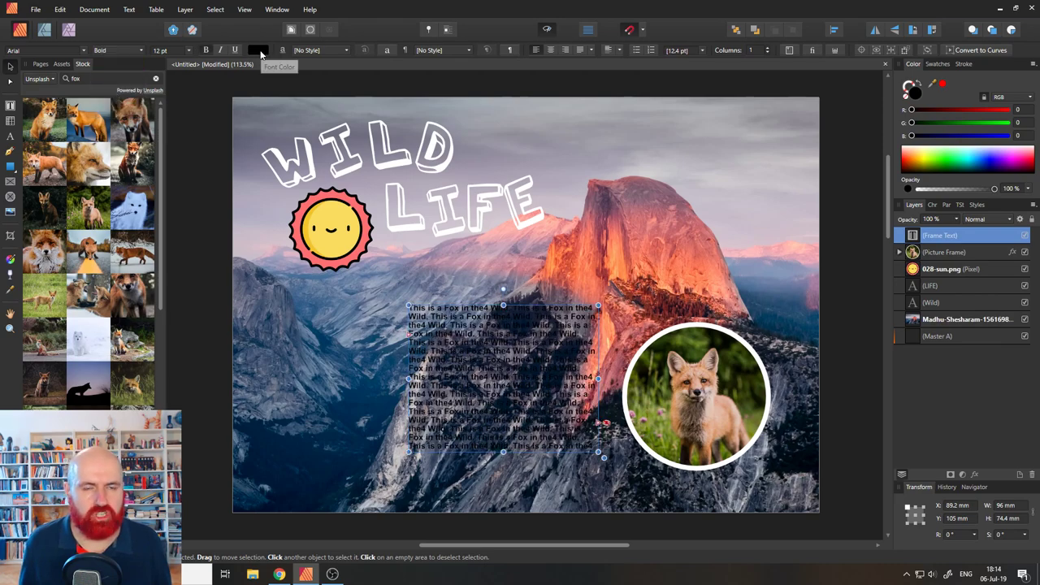
click(258, 50)
drag(264, 160, 255, 136)
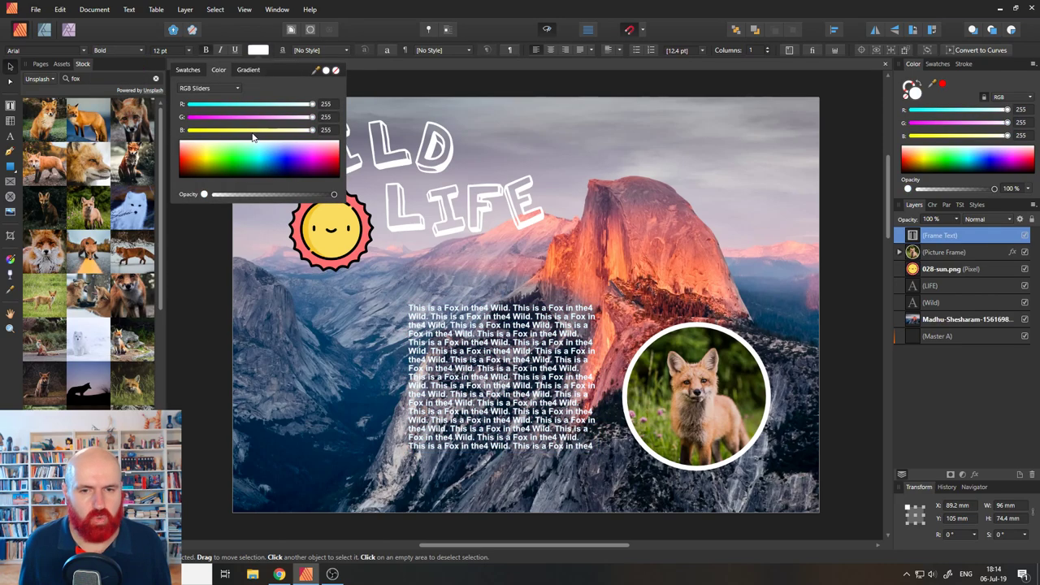
click(259, 51)
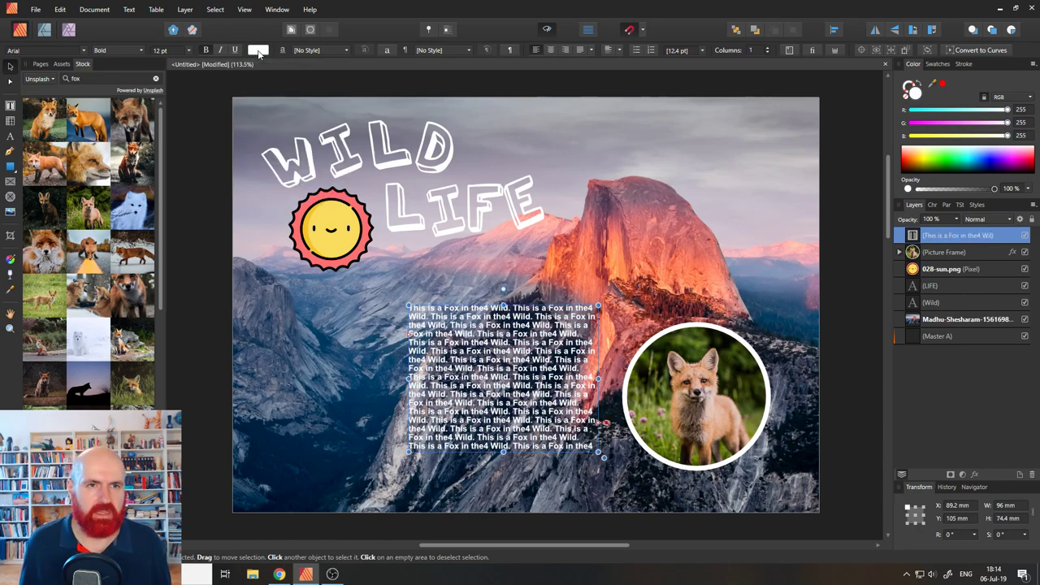
Step: Set the fox text to 13 pt and shift its frame to X 77.3 mm, Y 109.1 mm
click(190, 51)
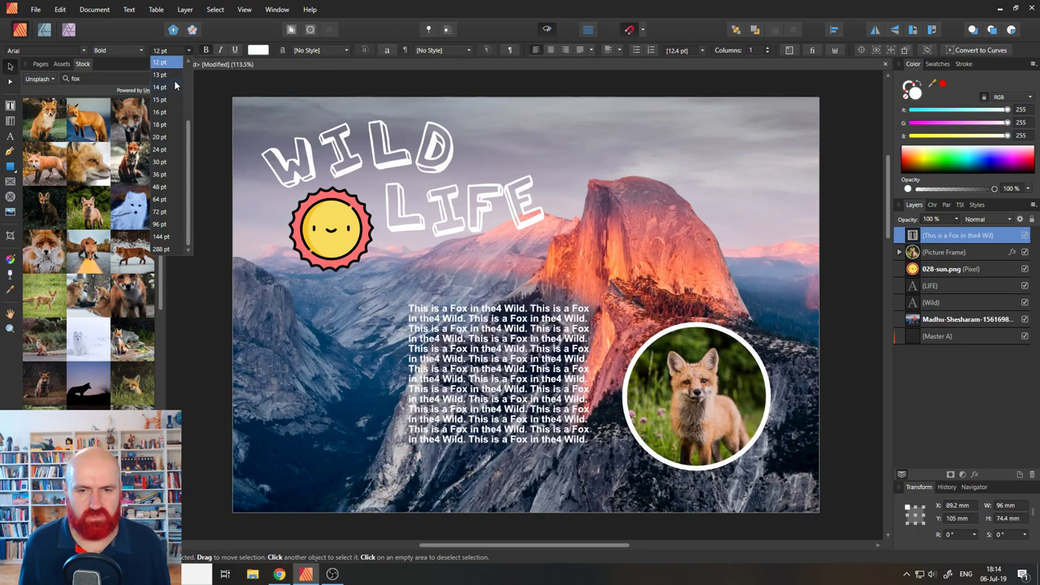
click(173, 76)
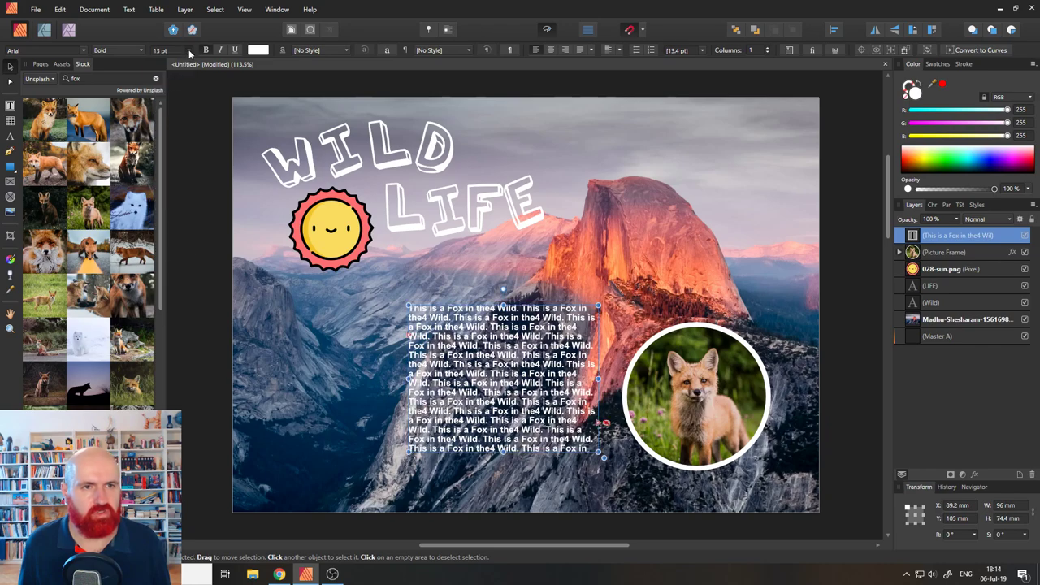
click(190, 51)
click(191, 52)
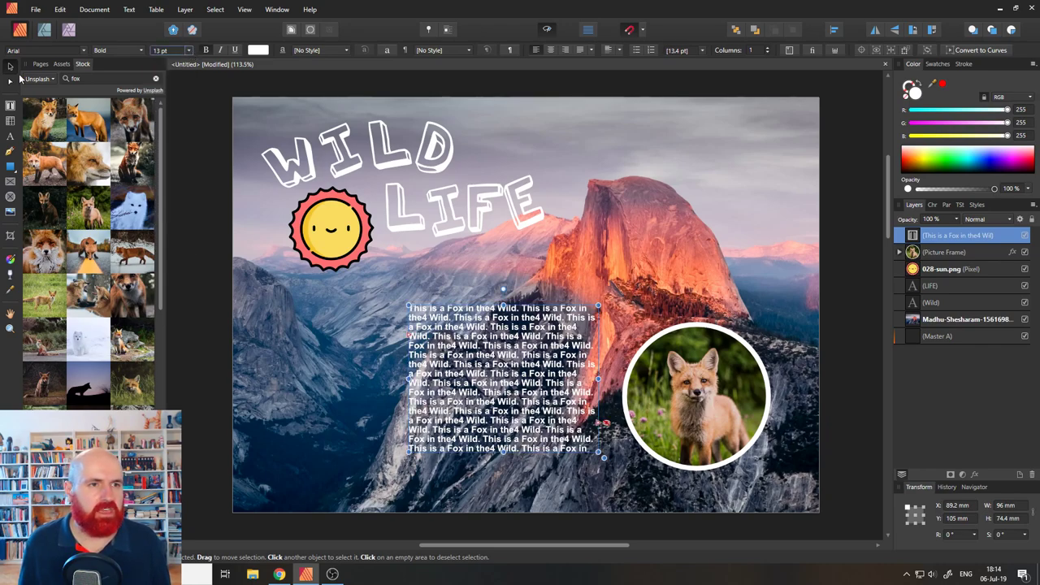
drag(457, 331, 434, 339)
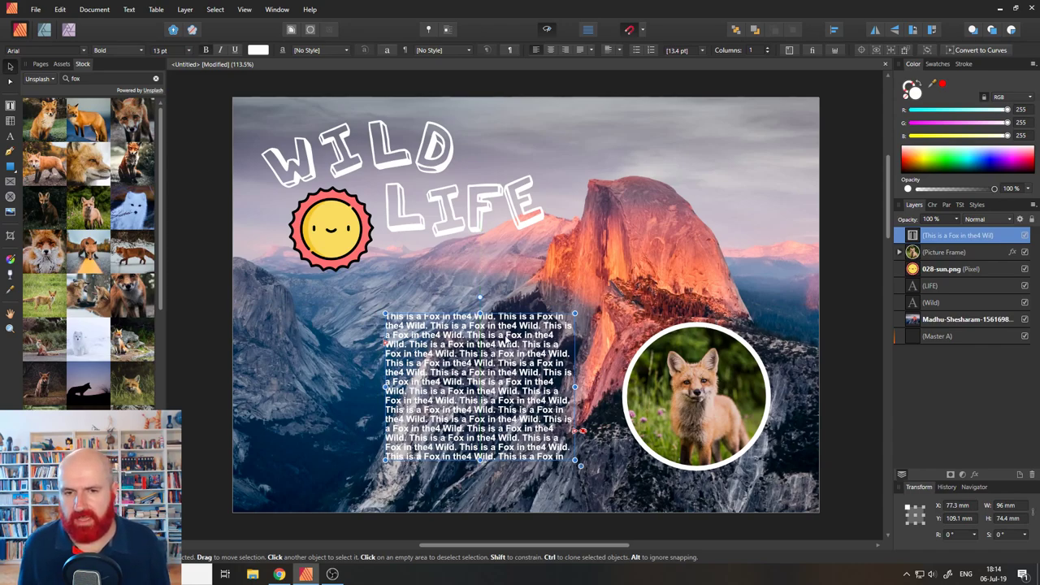
Step: Place a 112.1 × 86.6 mm black rectangle at 54% opacity behind the fox text, then select both
click(10, 167)
drag(374, 305, 596, 476)
click(67, 51)
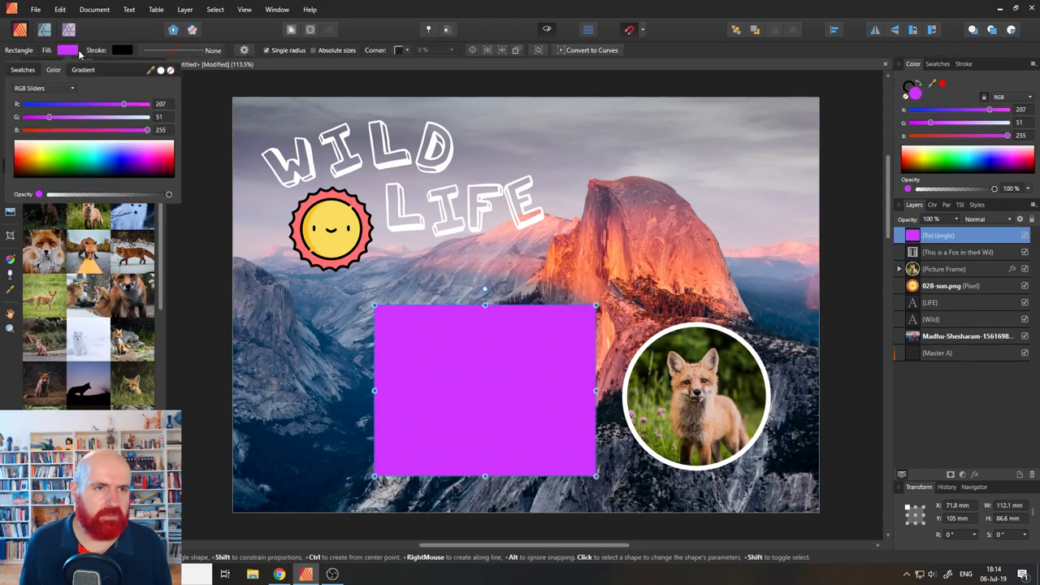
click(71, 173)
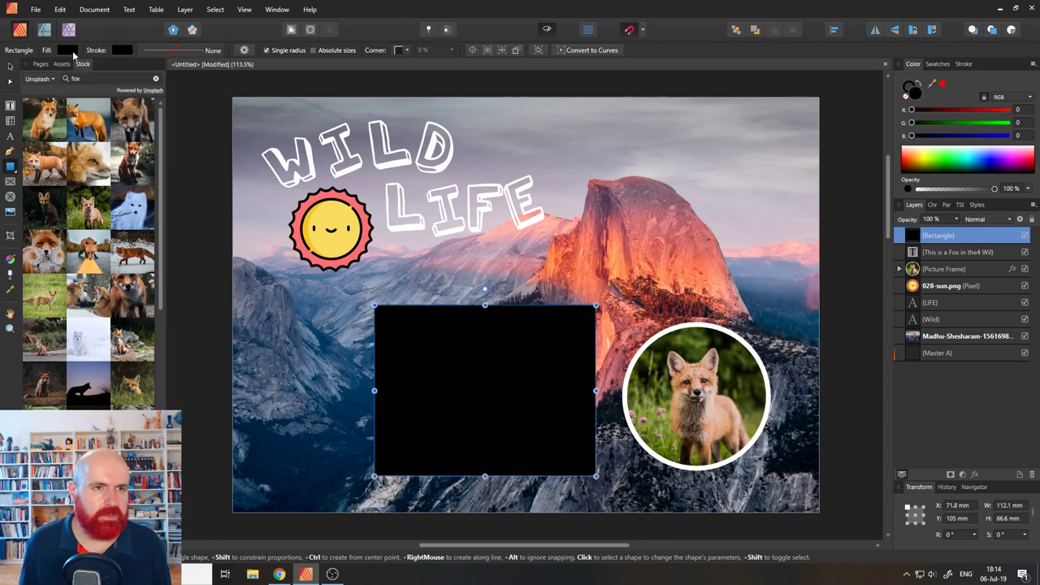
drag(958, 234, 915, 250)
key(5)
key(4)
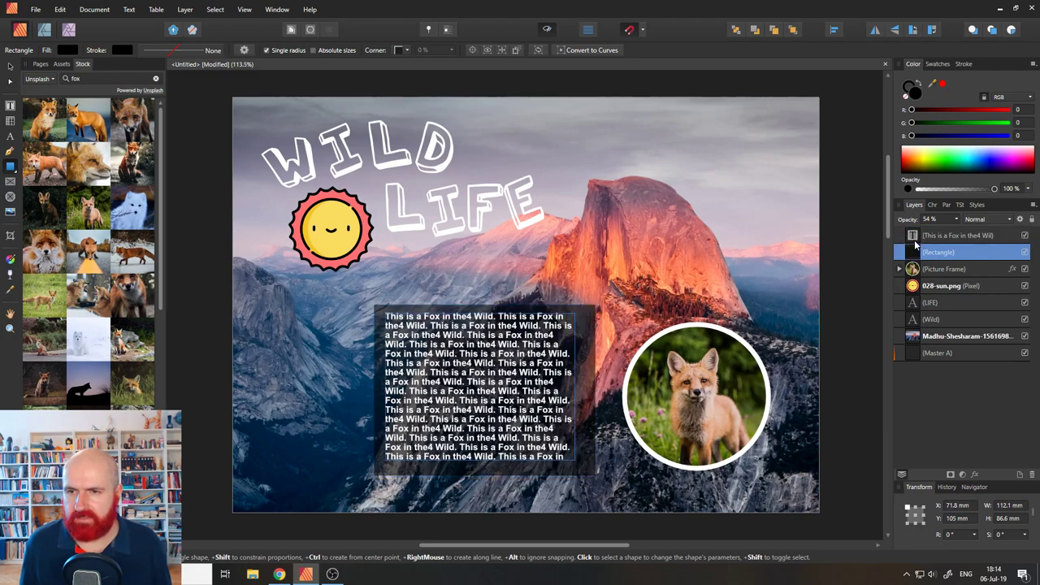
click(934, 236)
shift+click(934, 253)
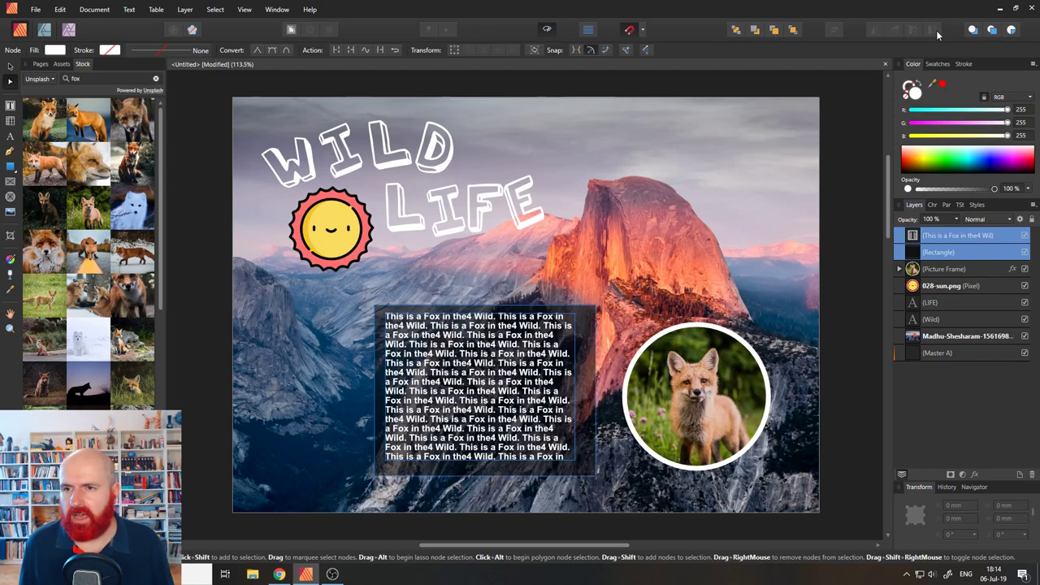
Step: Centre the fox text and dark panel on each other horizontally and vertically
click(10, 66)
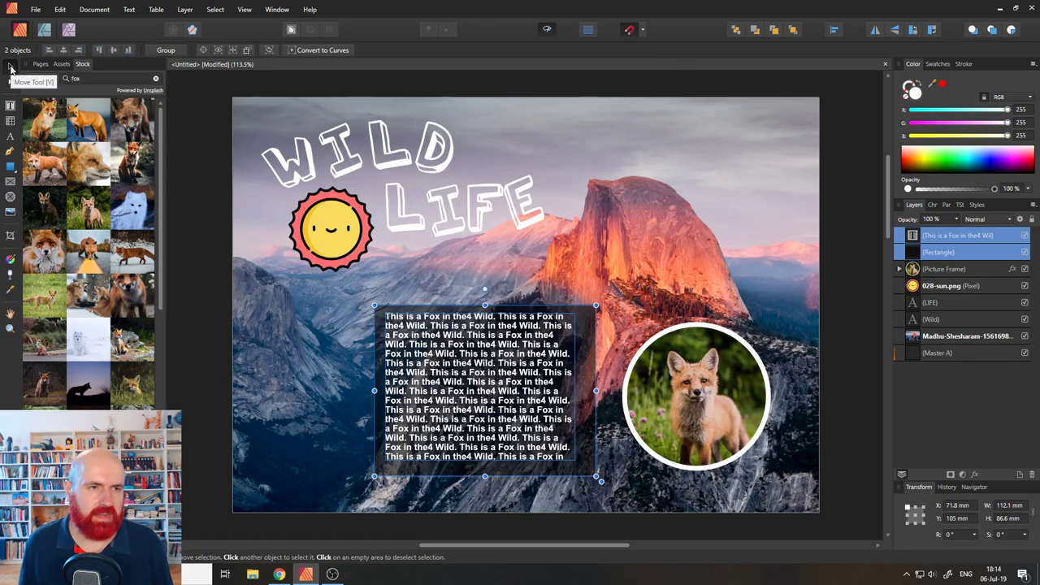
click(834, 31)
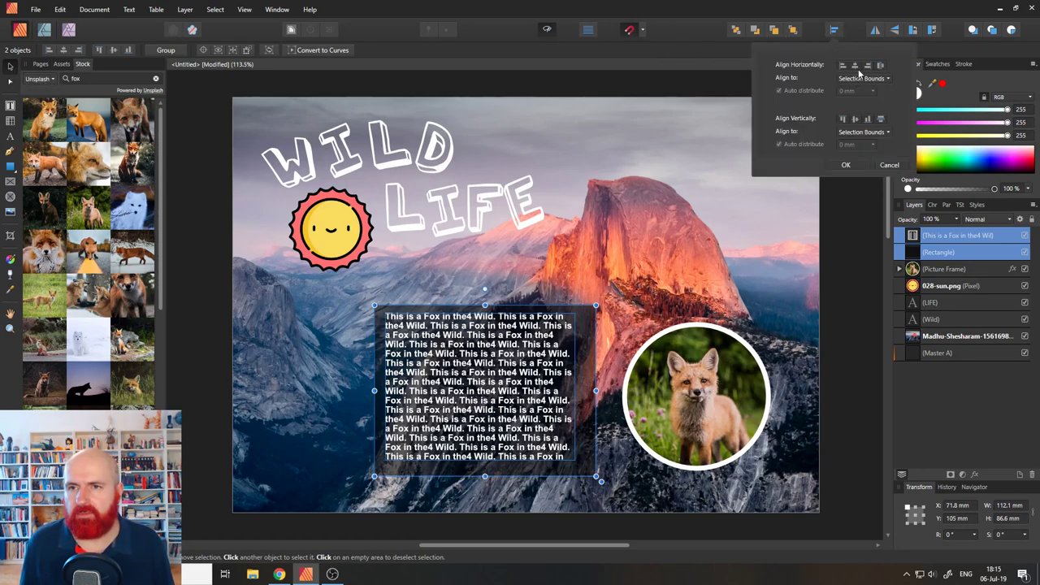
click(854, 65)
click(854, 119)
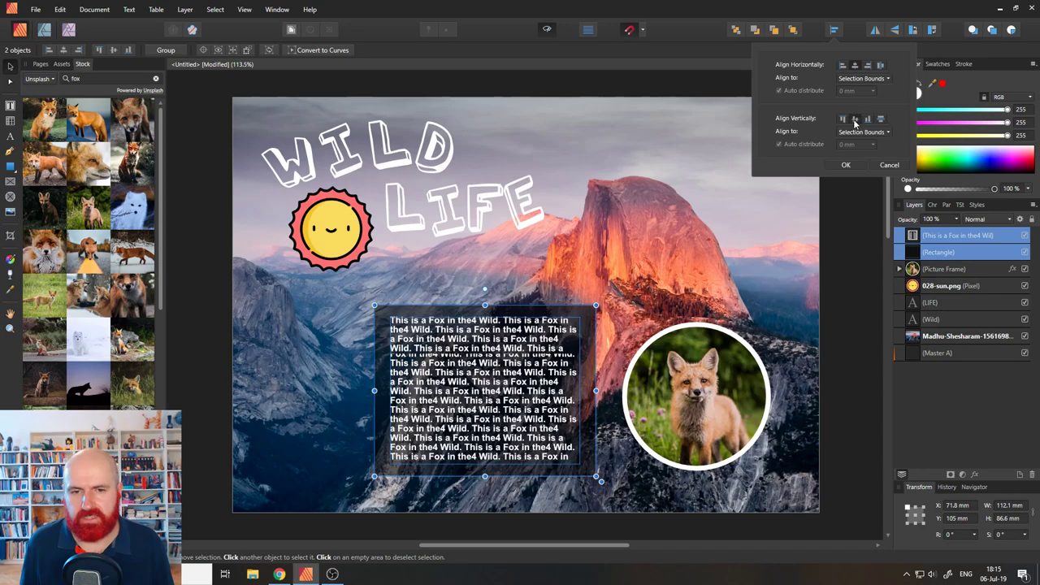
click(847, 165)
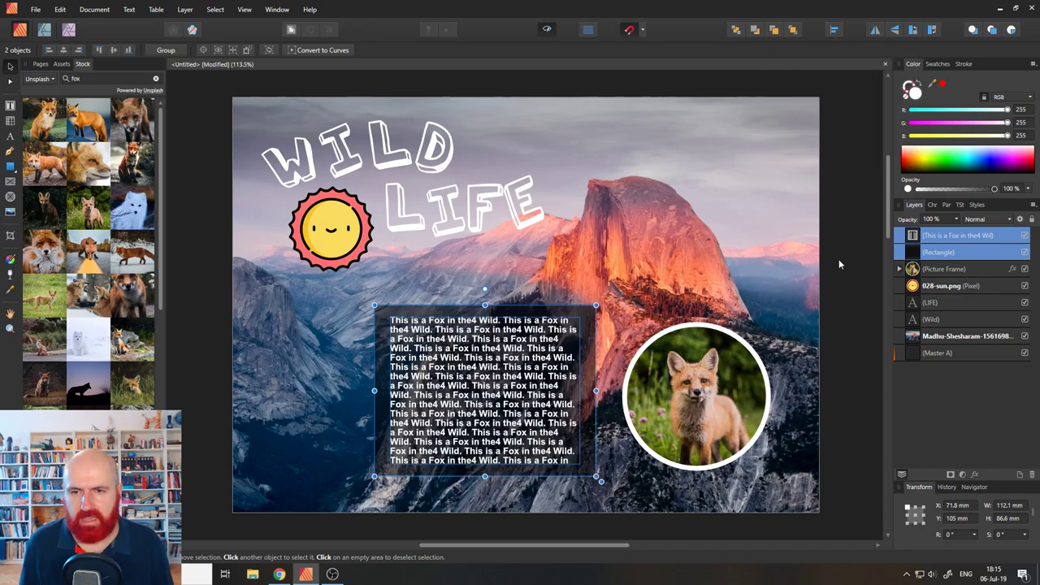
Step: Move the fox text and dark panel together, placing the panel at X 73.7 mm, Y 108.2 mm
click(746, 272)
click(521, 337)
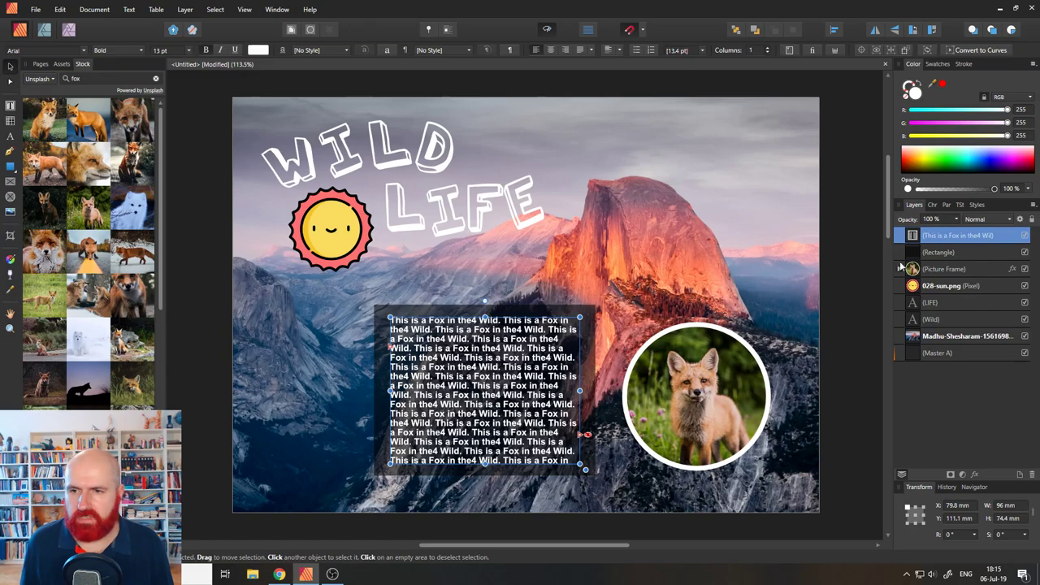
shift+click(945, 251)
mouse_move(512, 358)
mouse_down()
mouse_move(541, 357)
mouse_move(463, 358)
mouse_move(517, 365)
mouse_up()
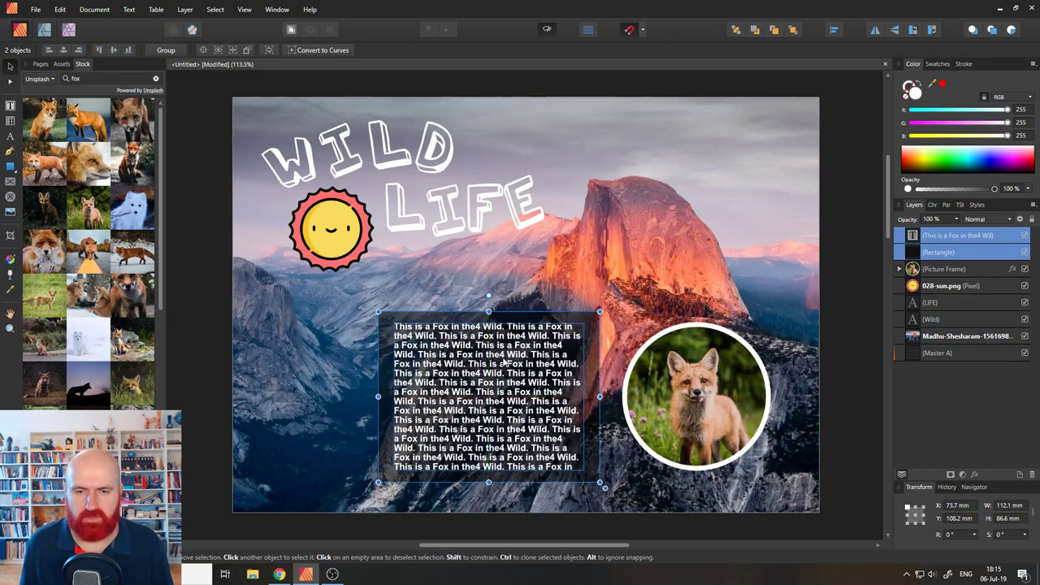
click(503, 268)
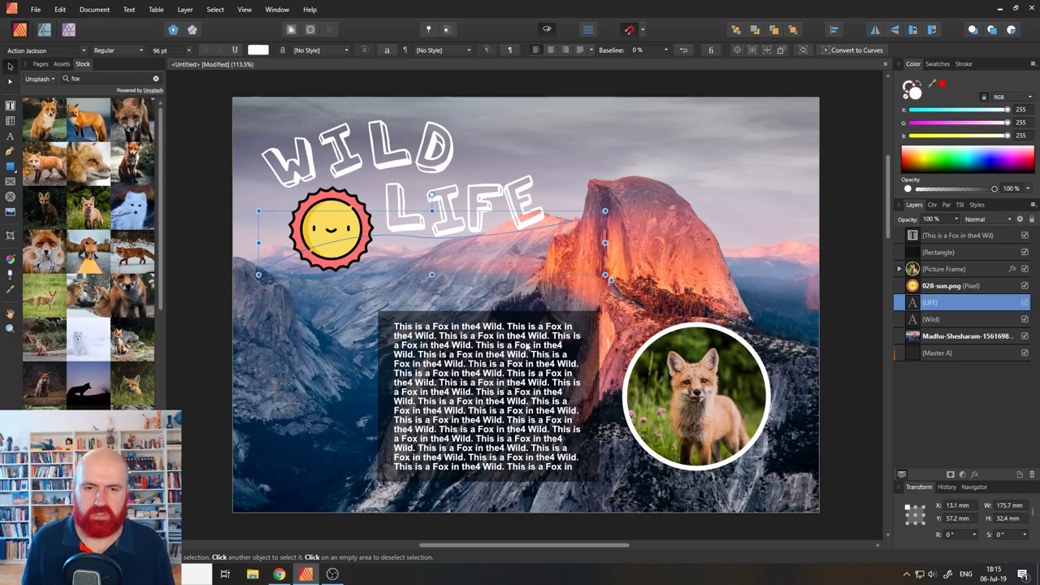
click(581, 353)
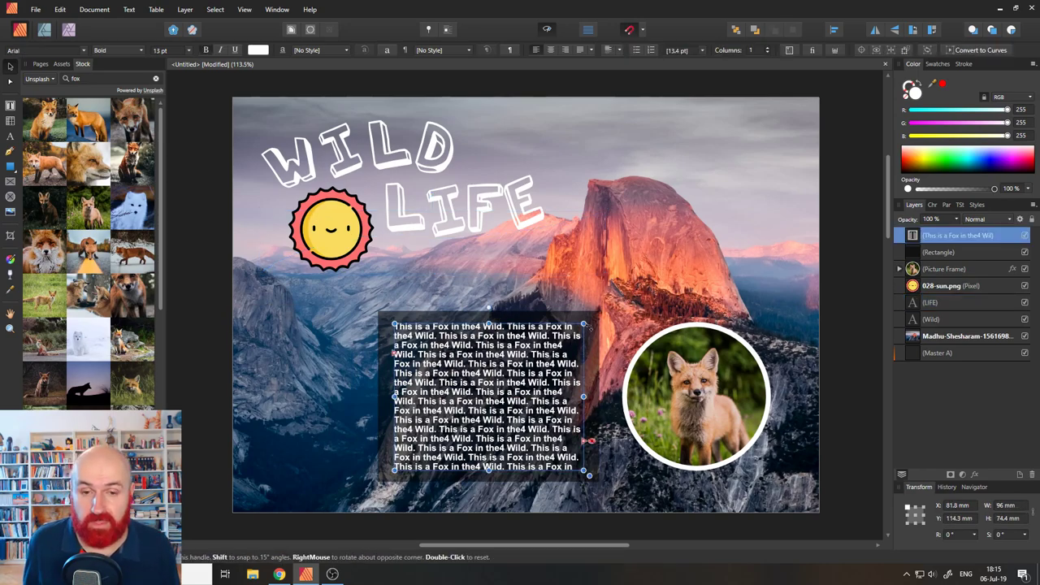
click(594, 324)
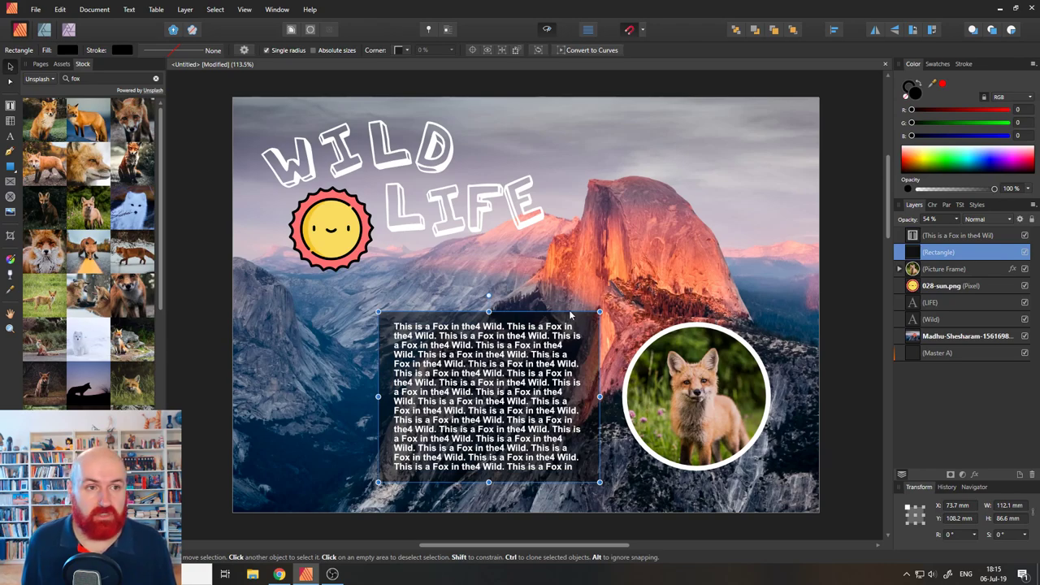
Step: Go through the Designer persona into the Photo persona and show the Live Filters list
click(45, 30)
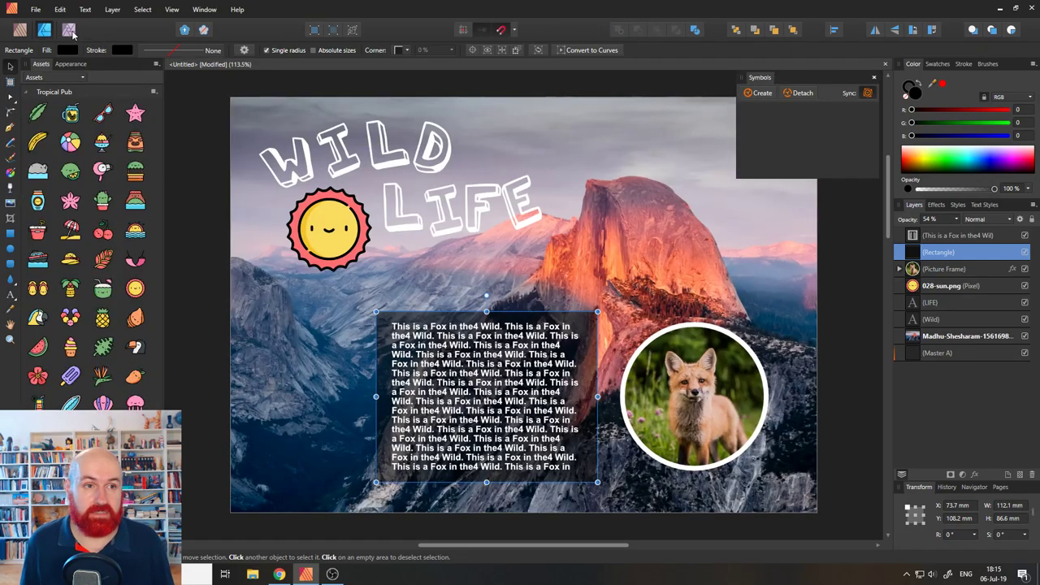
click(69, 30)
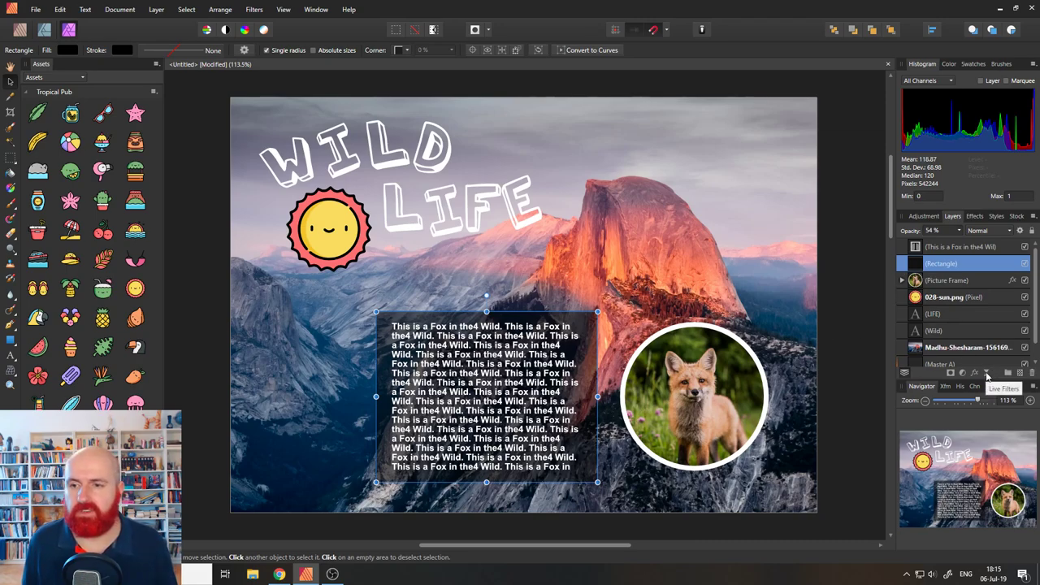
click(987, 374)
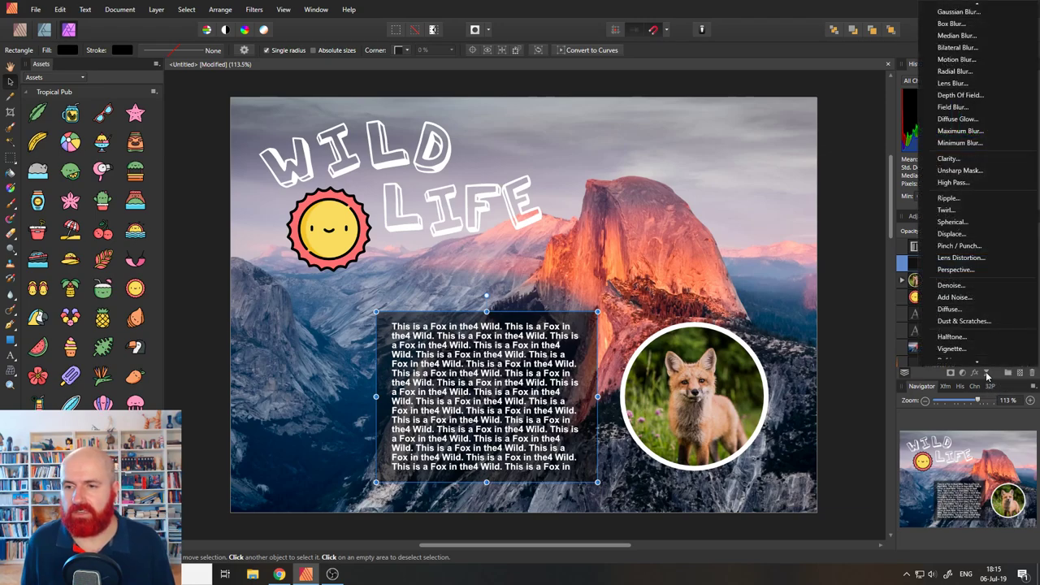
Step: Add a live Gaussian Blur and move it onto the background photo layer
click(953, 13)
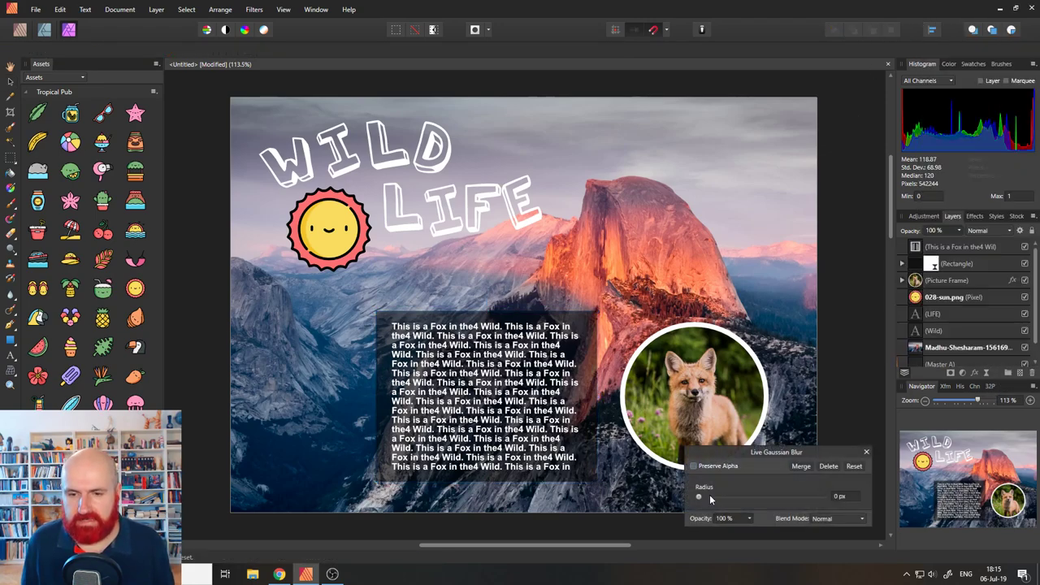
drag(710, 499, 728, 498)
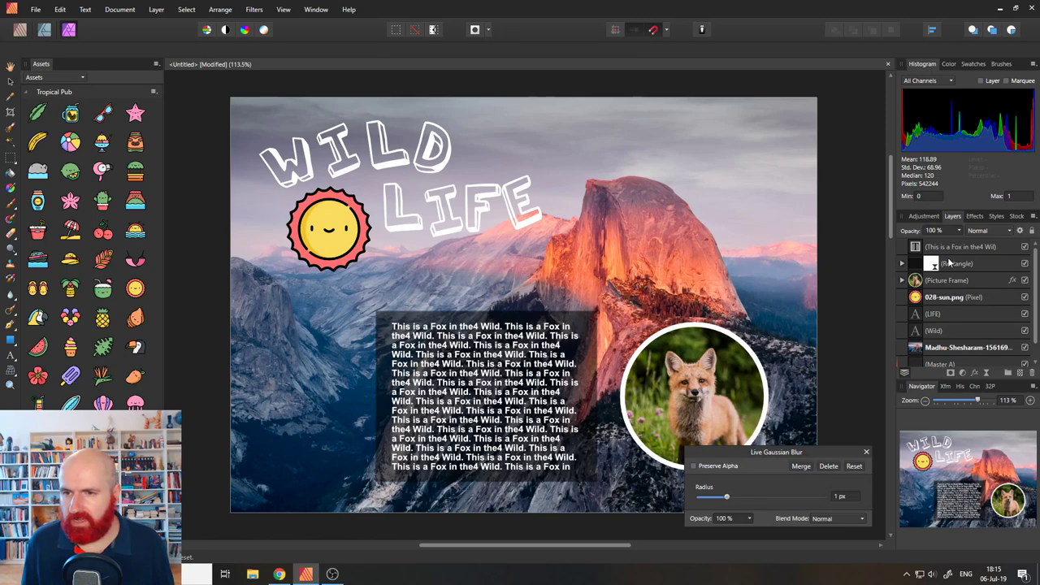
click(901, 264)
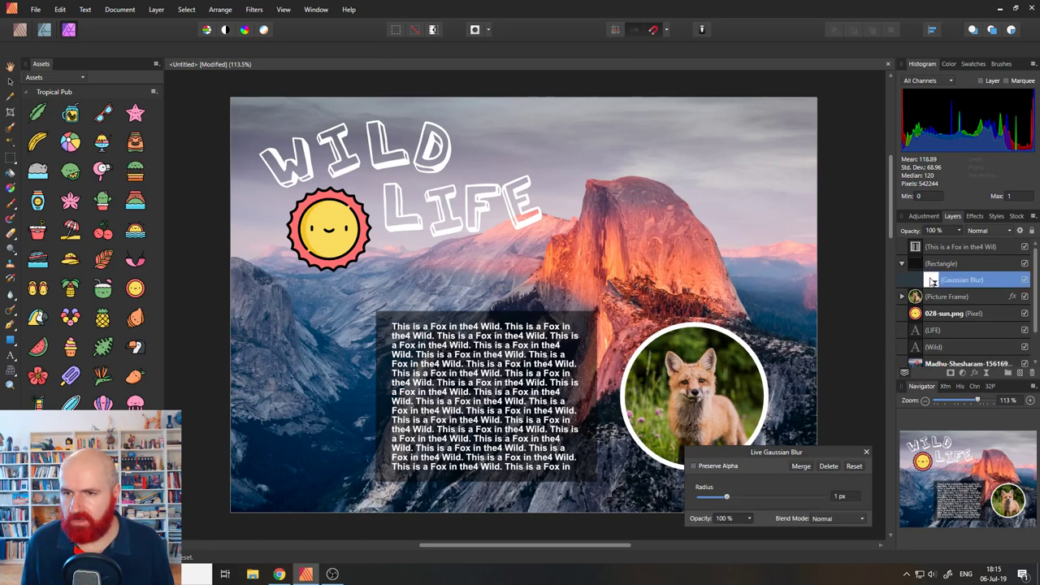
mouse_move(932, 281)
mouse_down()
mouse_move(926, 356)
mouse_move(913, 326)
mouse_up()
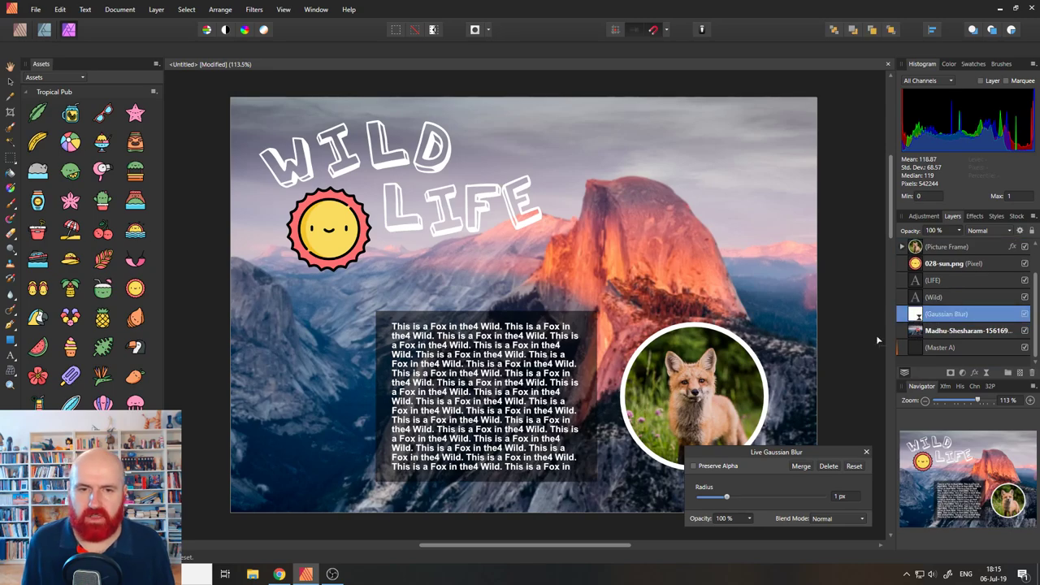
Step: Enable Preserve Alpha, raise the blur radius to about 8.6 px, and stack the rectangle above it
click(695, 468)
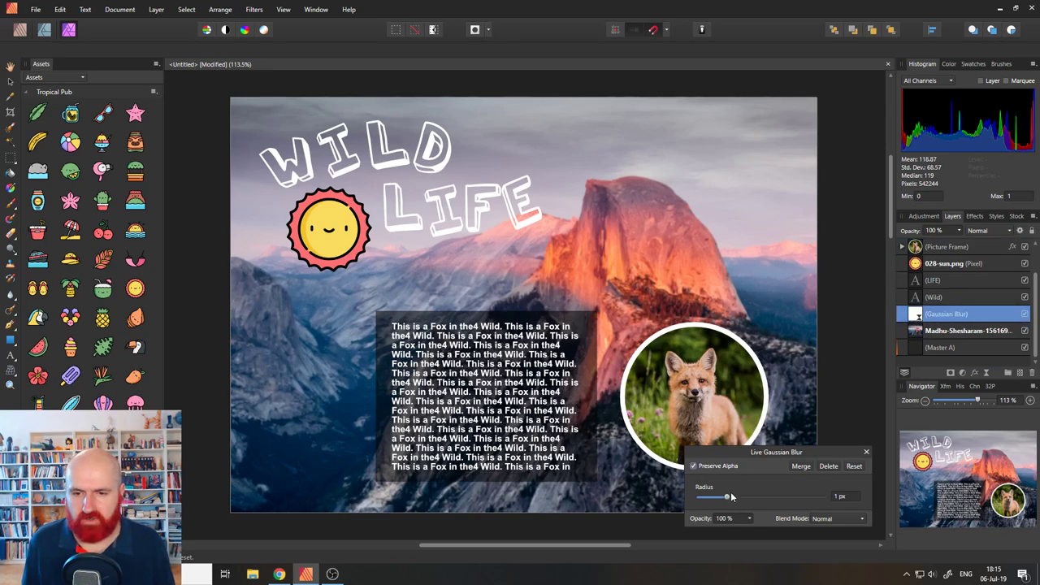
mouse_move(731, 497)
mouse_down()
mouse_move(765, 498)
mouse_move(739, 501)
mouse_move(749, 501)
mouse_up()
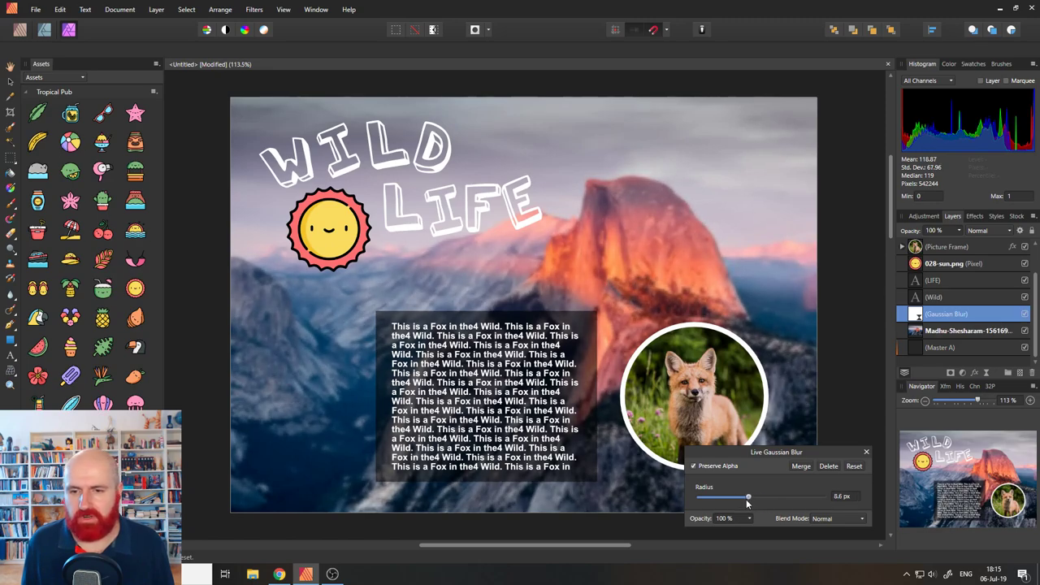
click(866, 452)
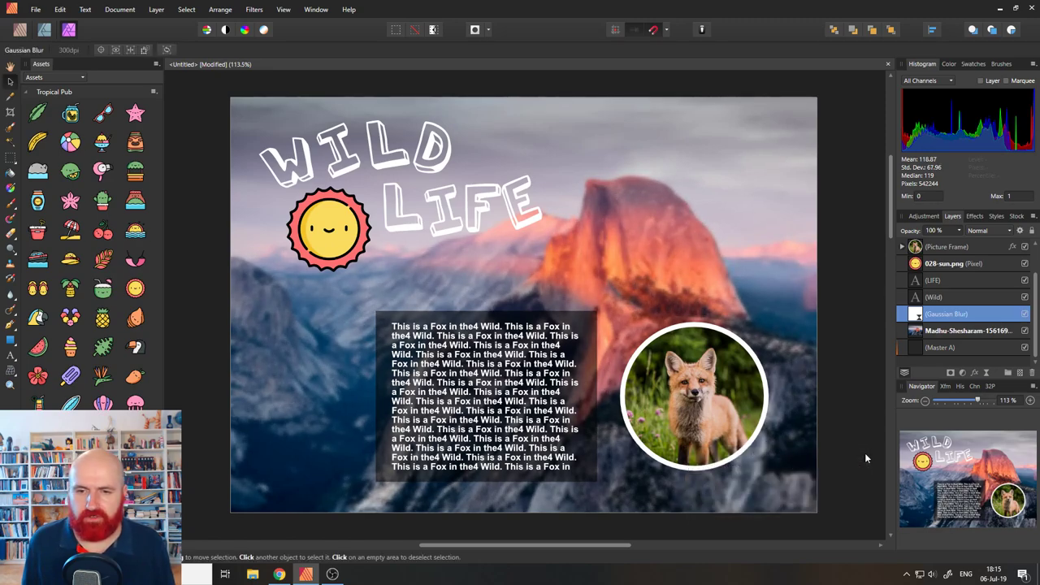
scroll(963, 273, up, 1)
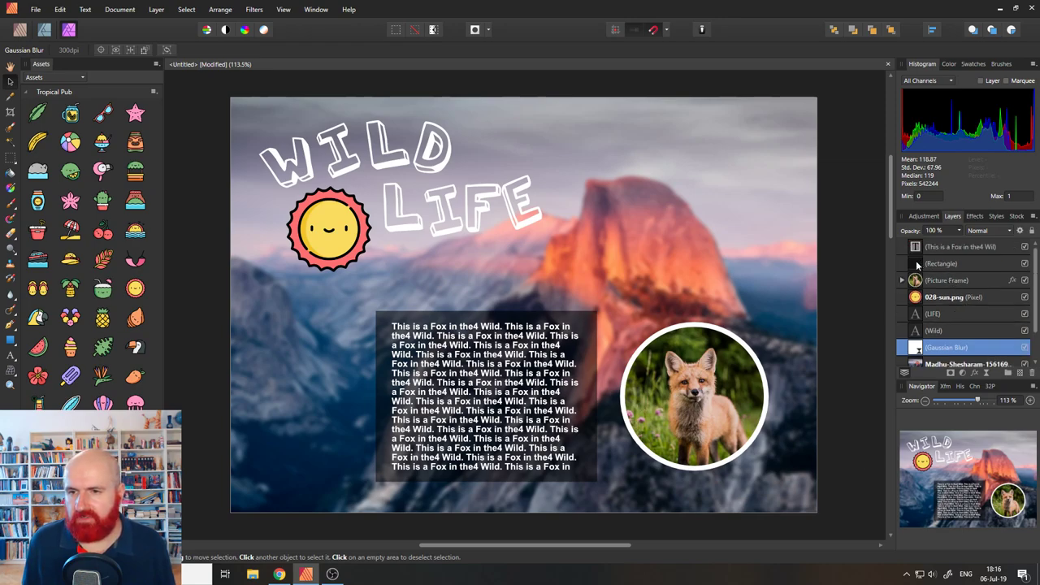
drag(917, 265, 919, 312)
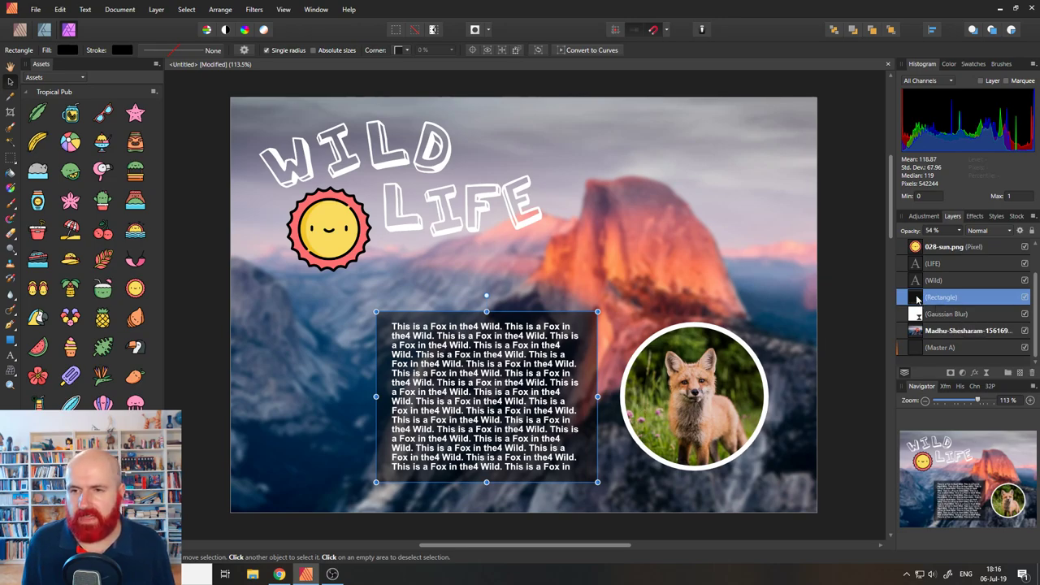
Step: Confine the blur to the rectangle's shape and nudge the mask behind the fox text
right_click(917, 299)
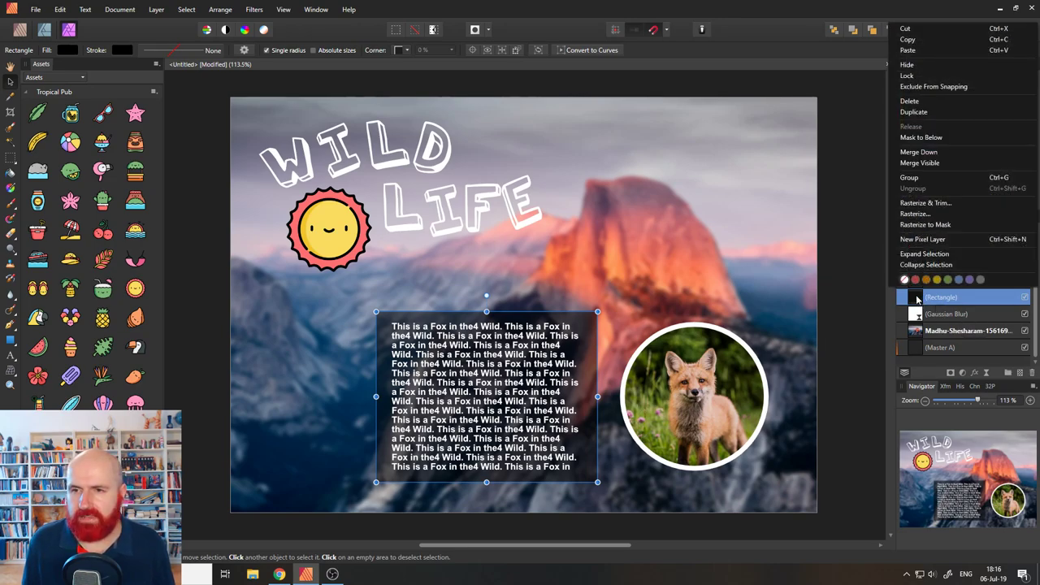
click(921, 137)
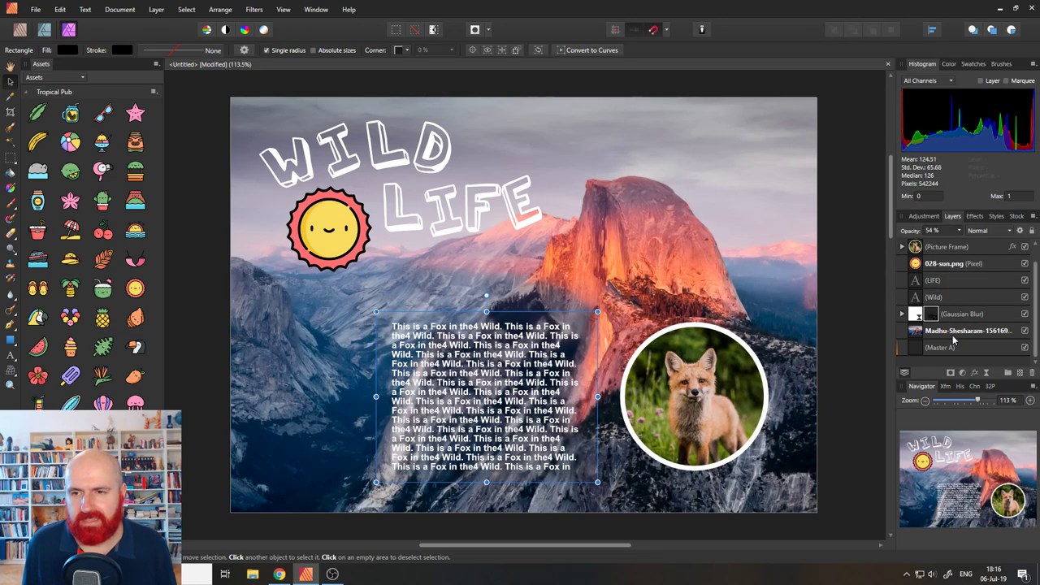
click(901, 313)
click(934, 330)
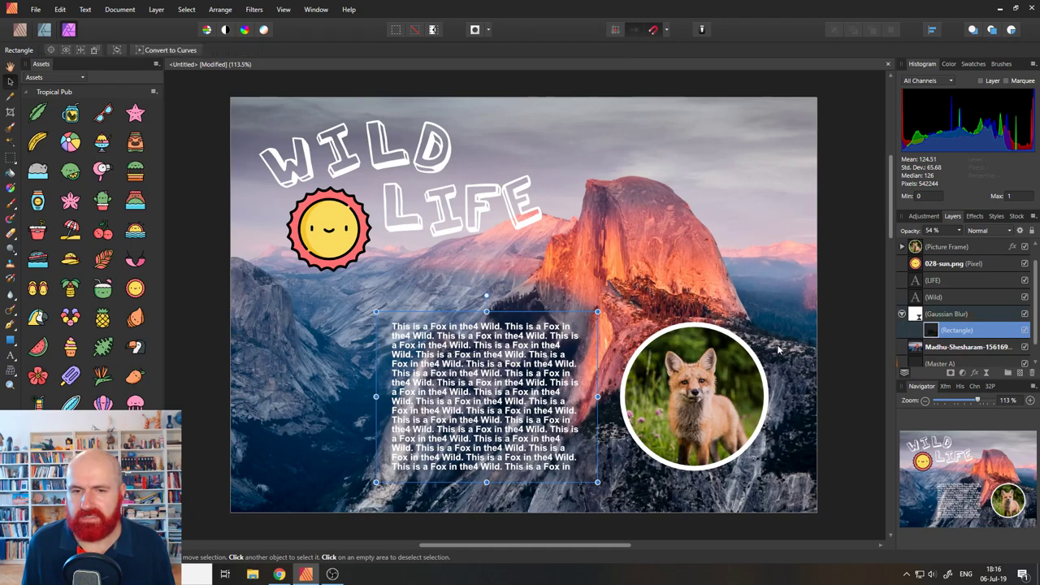
mouse_move(584, 386)
mouse_down()
mouse_move(617, 325)
mouse_move(682, 251)
mouse_move(621, 358)
mouse_move(585, 380)
mouse_up()
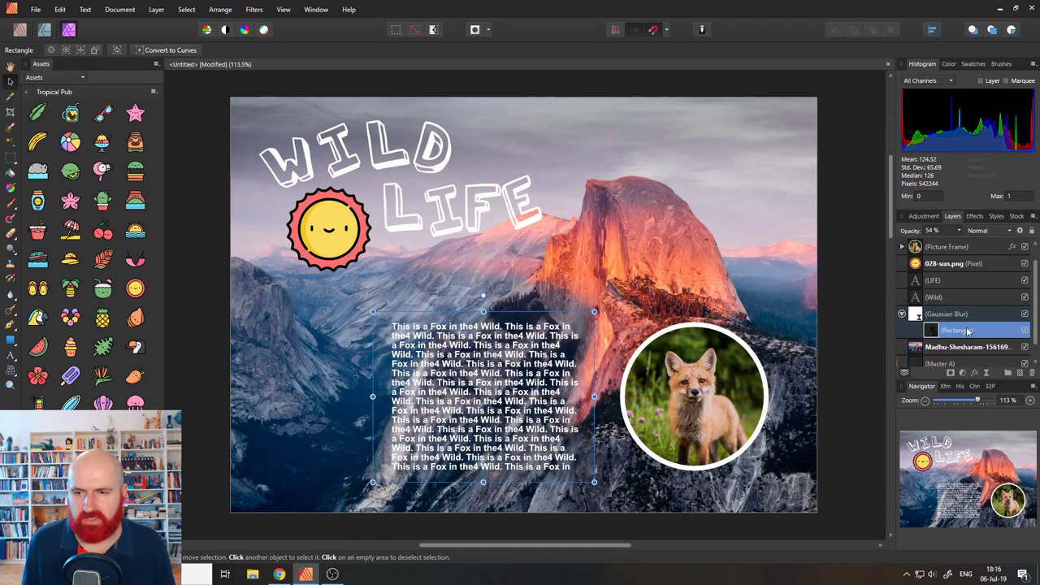
Step: Raise the Gaussian Blur radius to 36.7 px
double_click(916, 315)
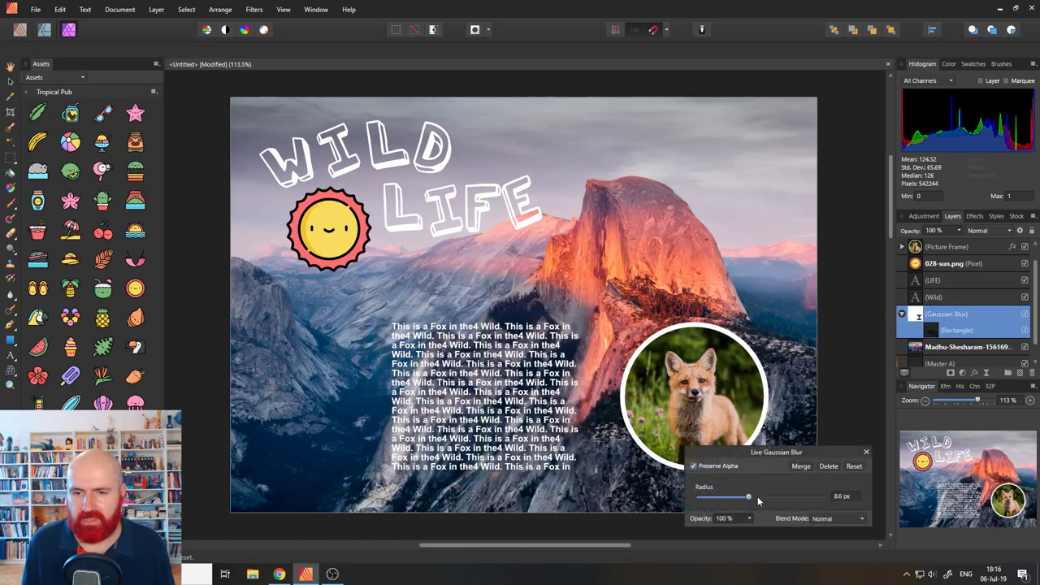
drag(750, 496, 791, 498)
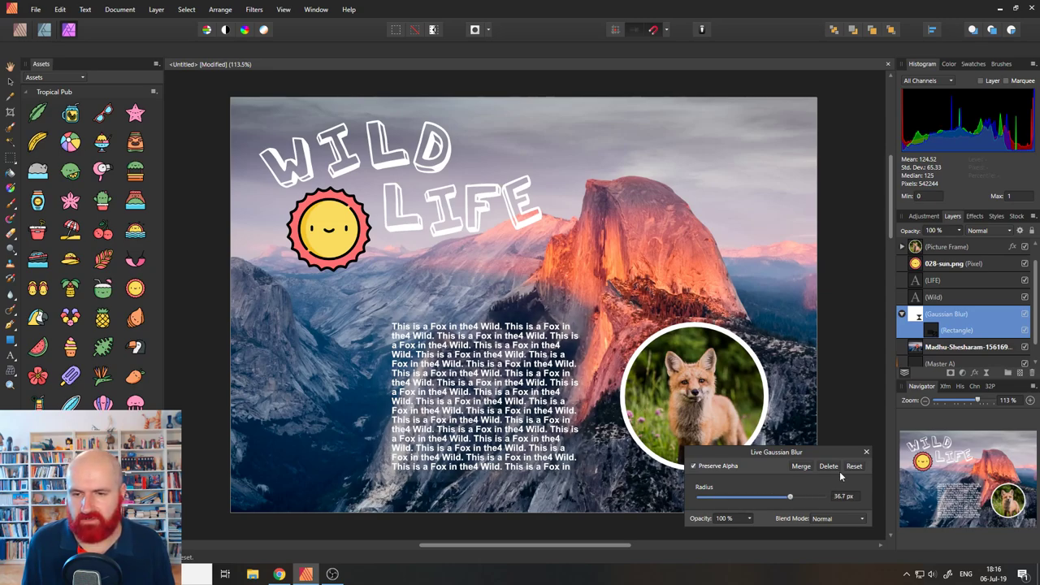
click(866, 451)
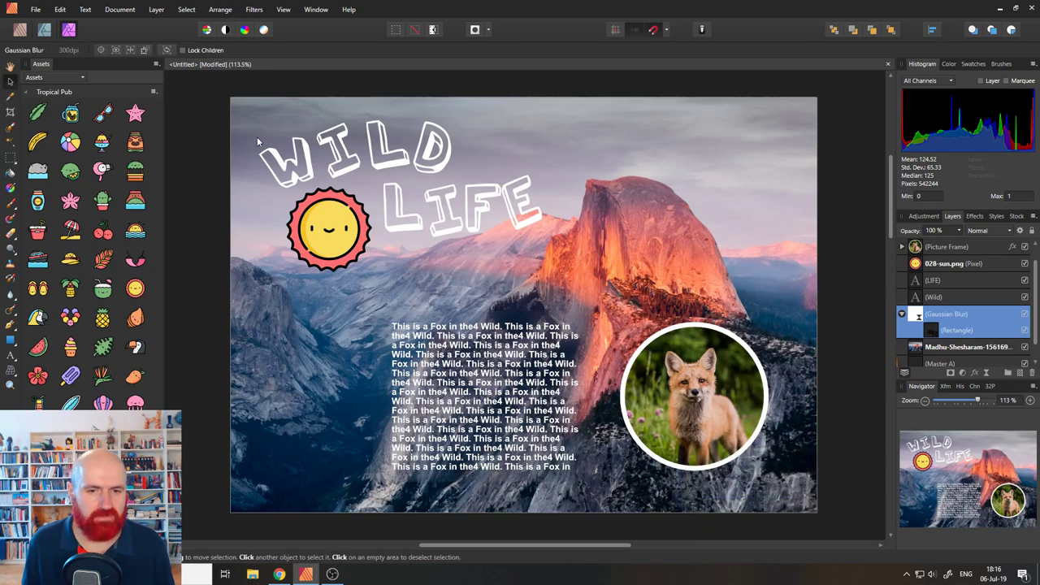
Step: Back in the Publisher persona, set the blur panel rectangle's opacity to 100 %
click(19, 30)
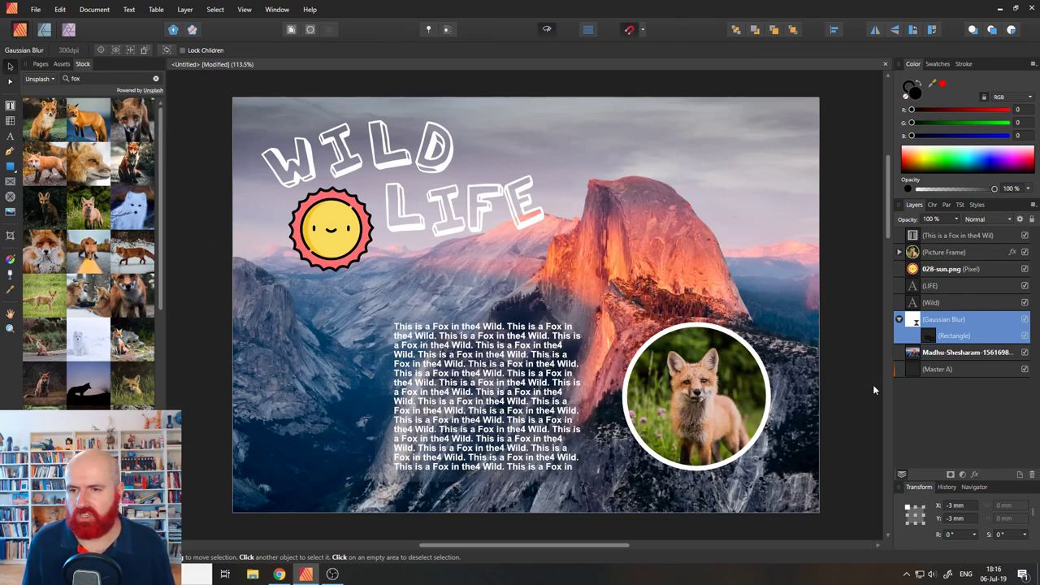
click(928, 336)
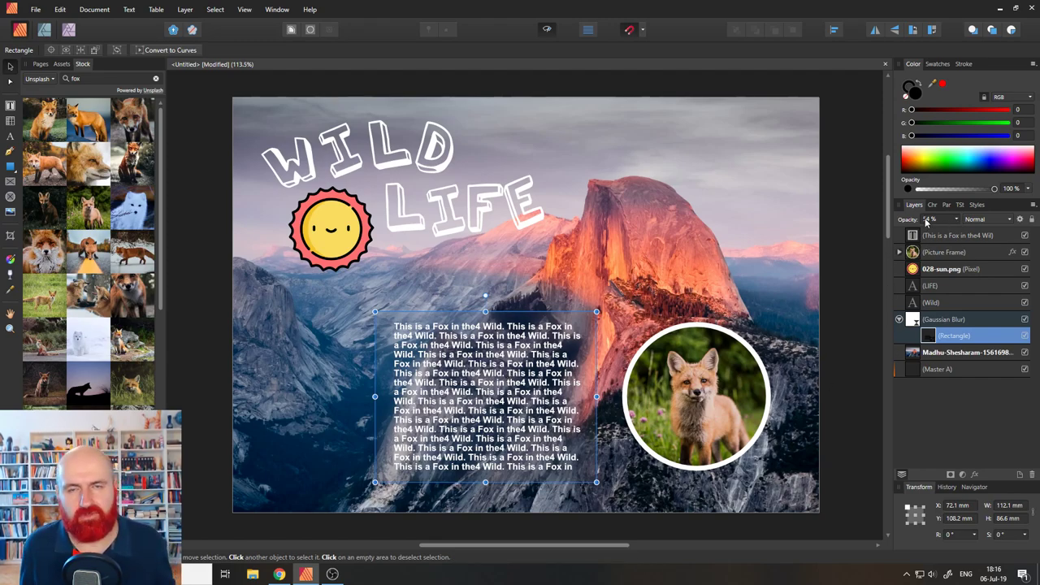
click(953, 218)
drag(956, 234, 993, 233)
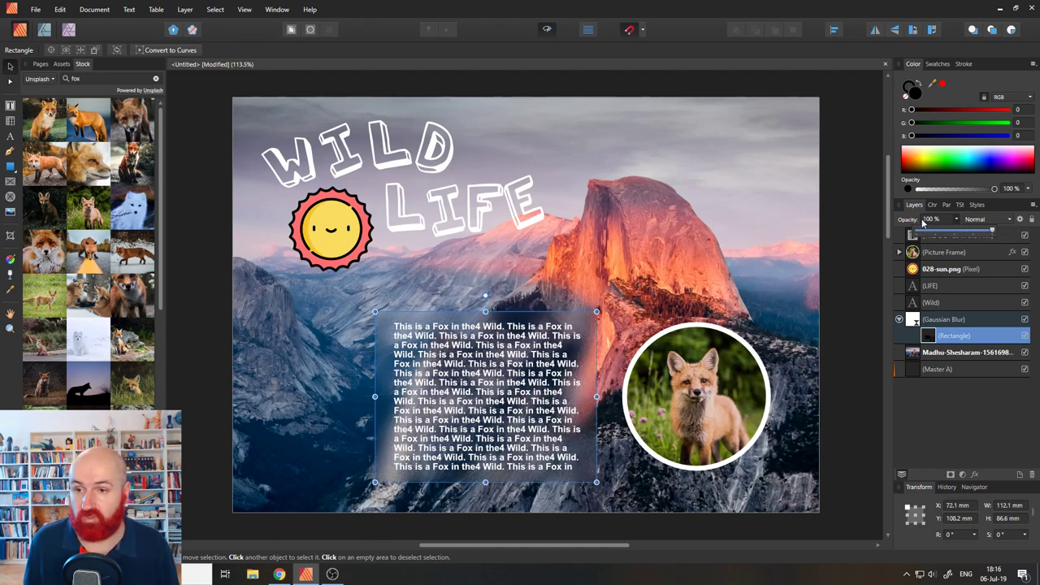
Step: Lower the Gaussian Blur radius to 14.1 px
double_click(914, 322)
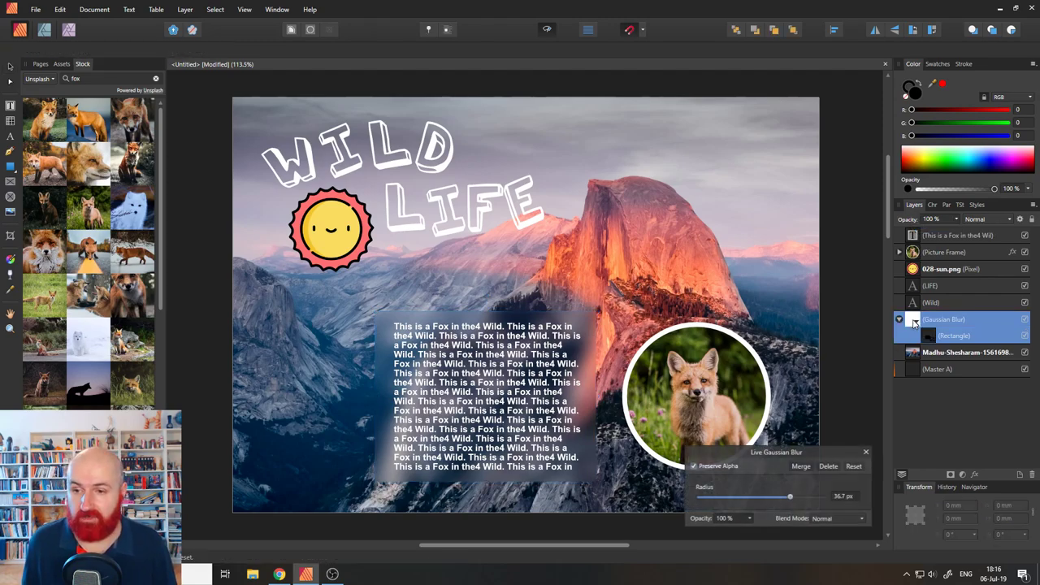
drag(788, 497, 760, 497)
click(866, 452)
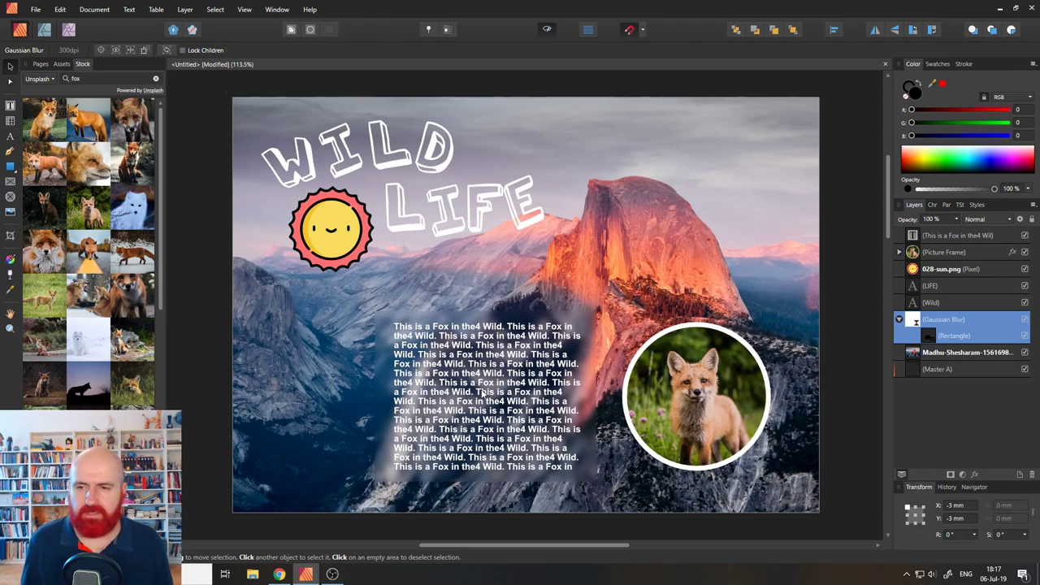
Step: Bring the fox circle frame above the body text, leaving it at X 199.1 mm, Y 102.2 mm
click(919, 257)
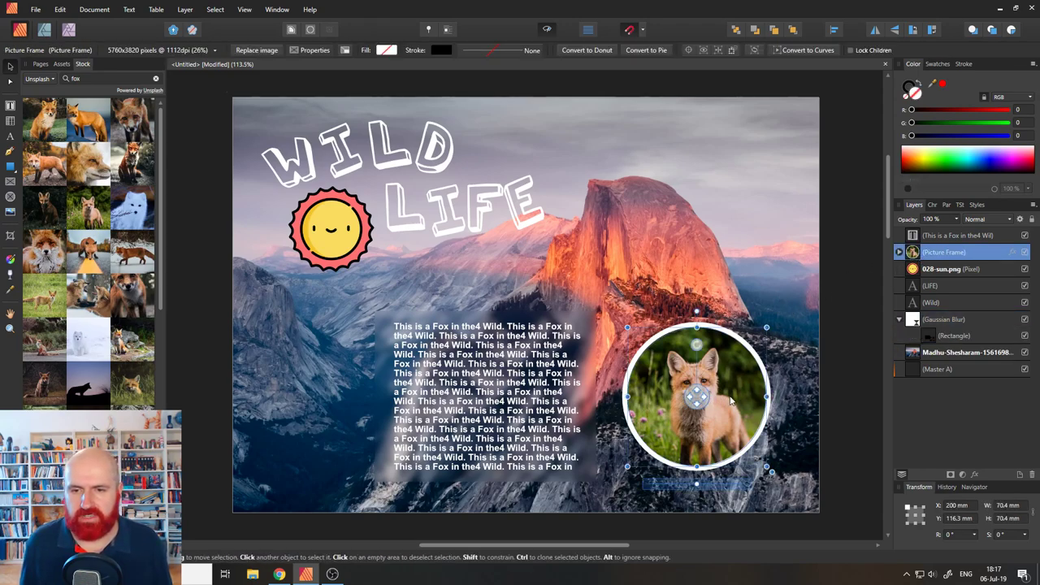
drag(715, 399, 594, 329)
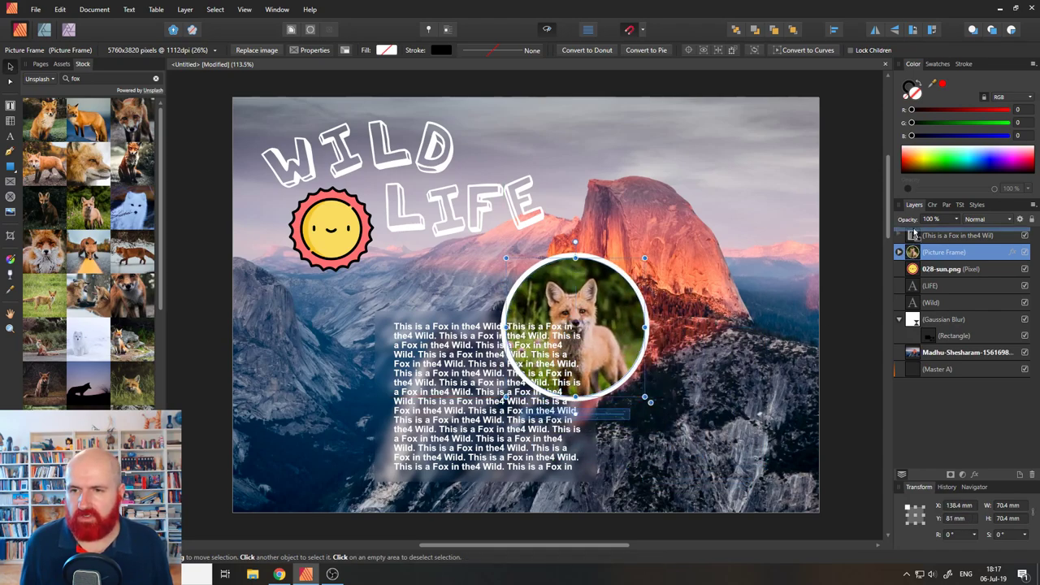
key(ctrl+shift+bracketright)
drag(608, 341, 726, 382)
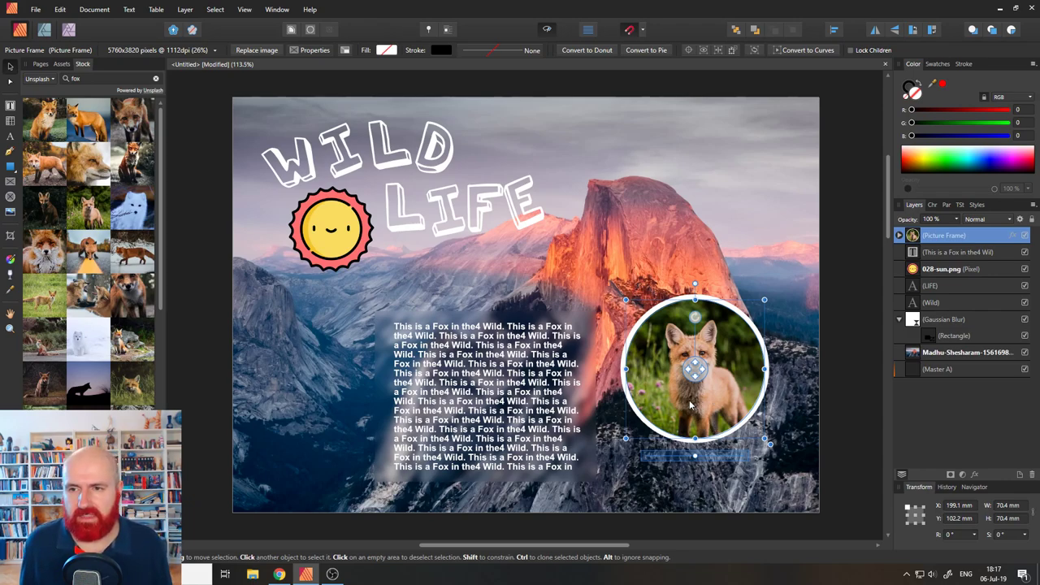
Step: Give the fox circle a Tight text wrap with 3 mm distances and move it into the text column
click(290, 30)
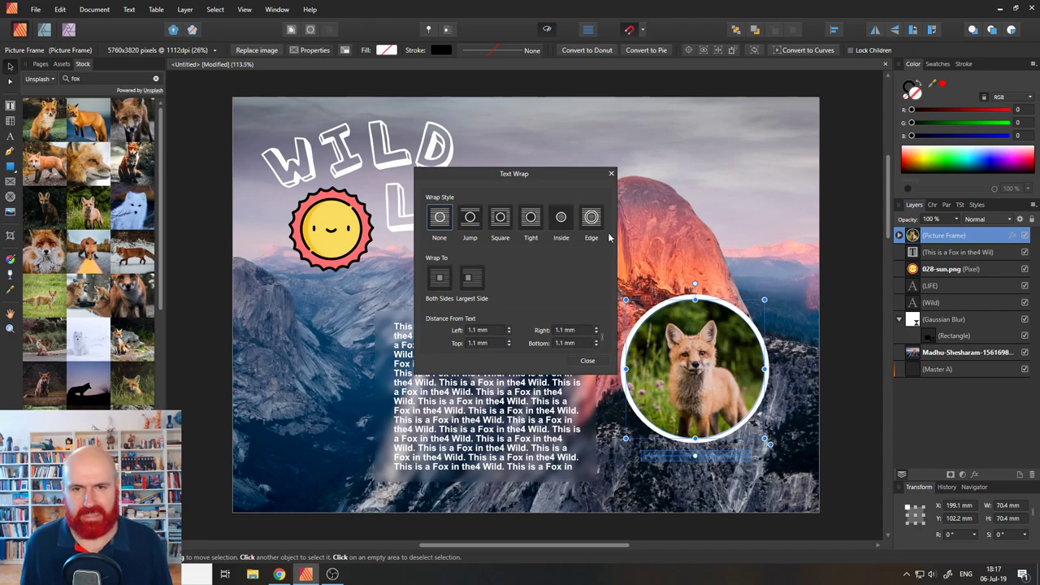
click(533, 219)
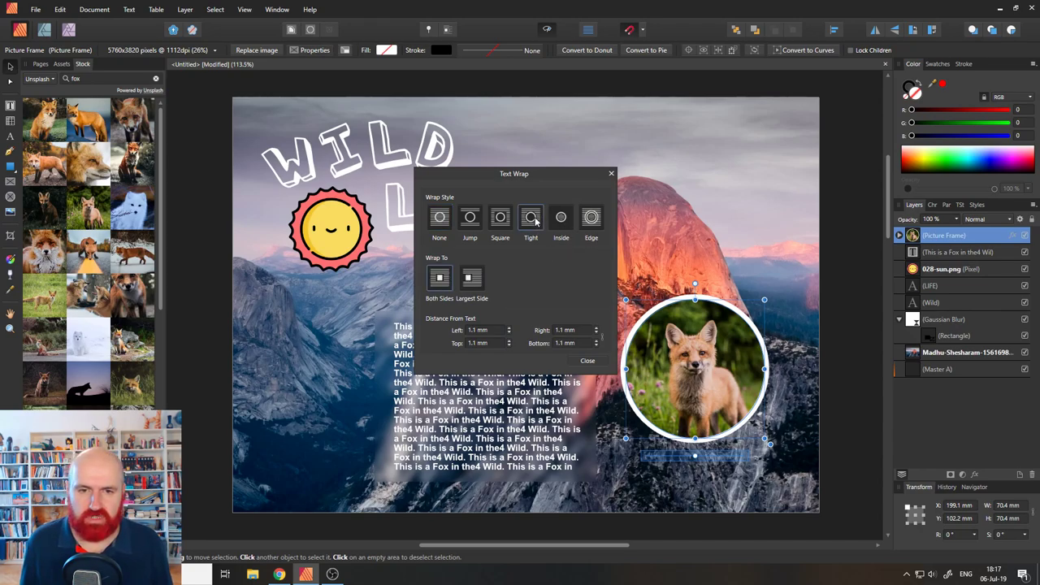
click(508, 328)
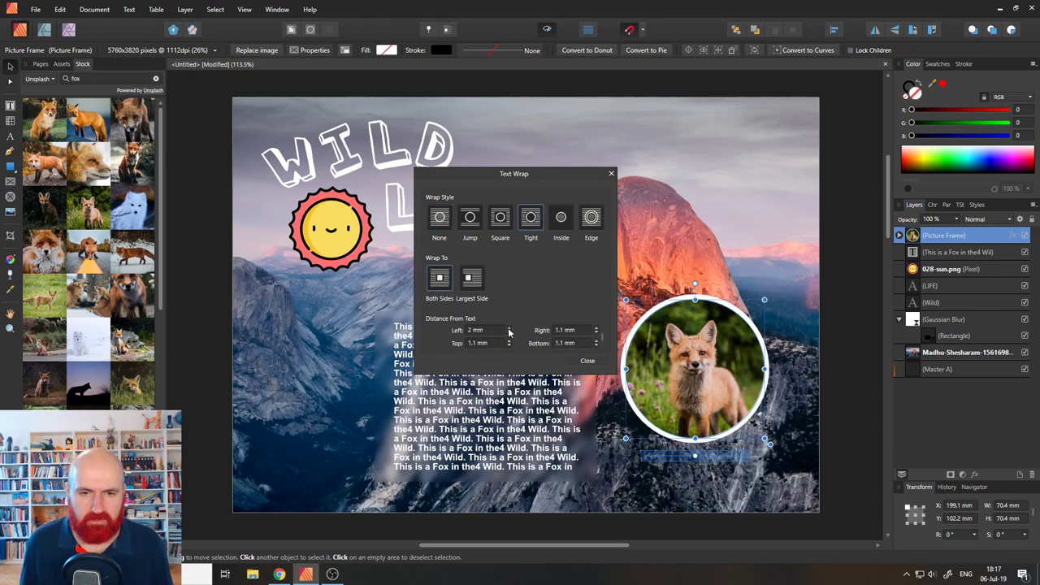
click(509, 341)
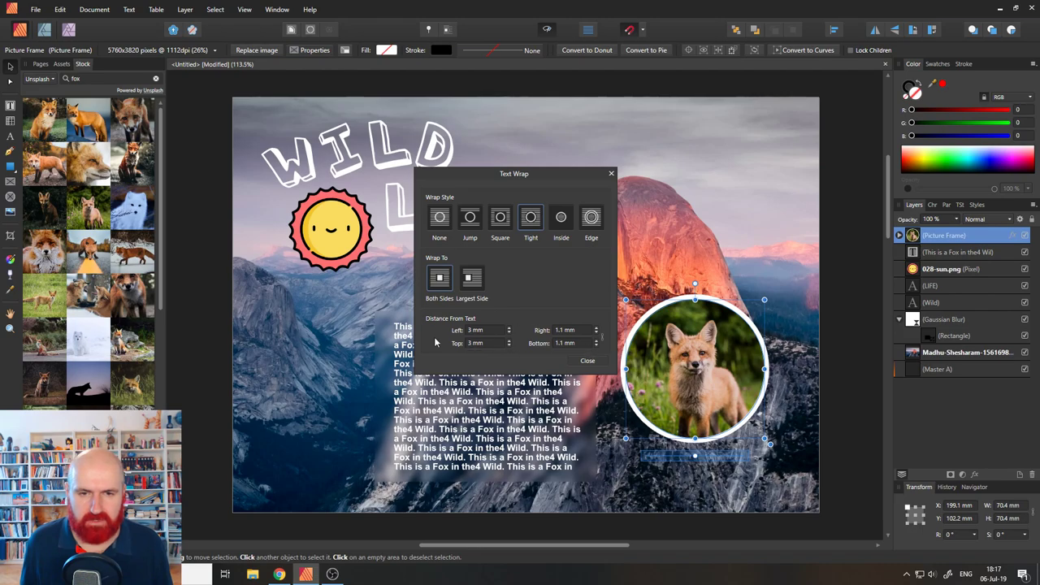
double_click(595, 328)
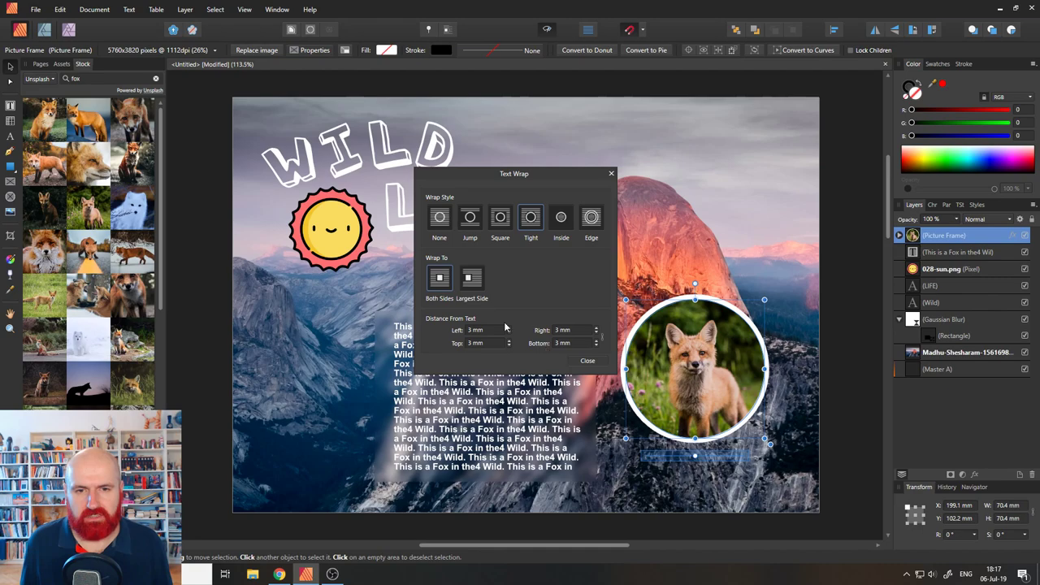
click(584, 361)
drag(733, 398, 595, 355)
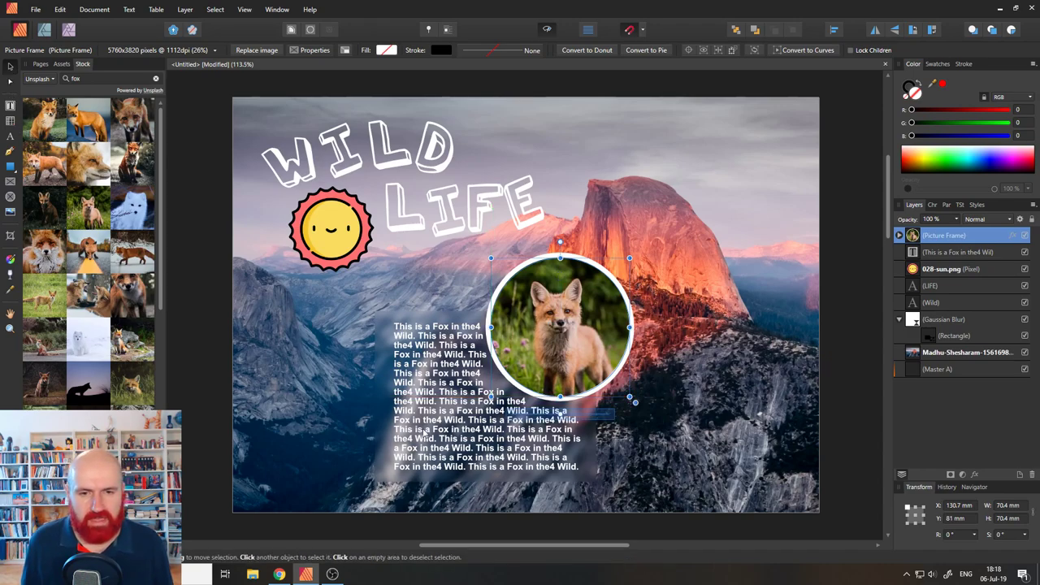
Step: Draw an empty text frame to the right of the mountain
click(424, 433)
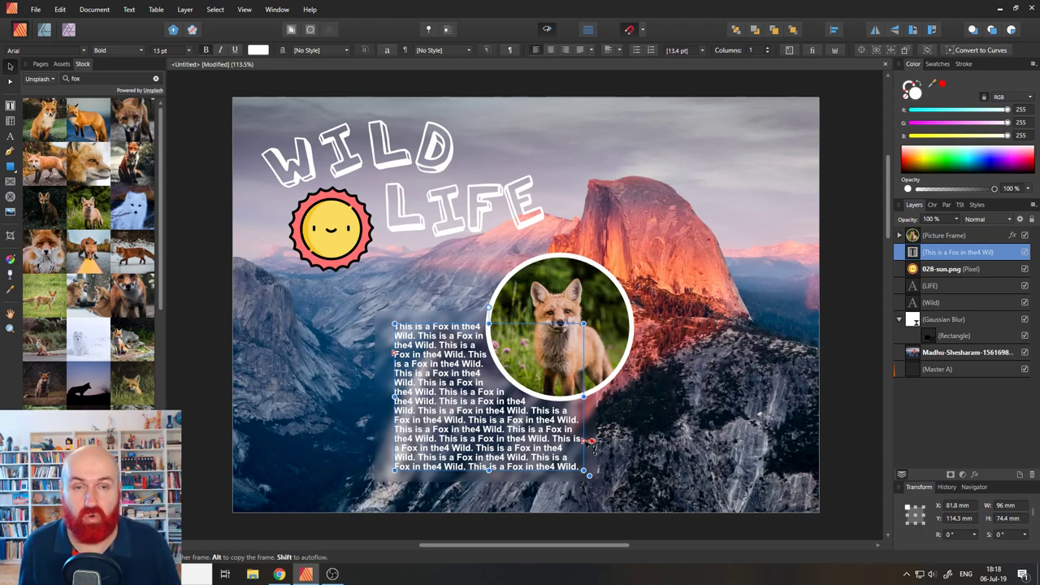
click(11, 106)
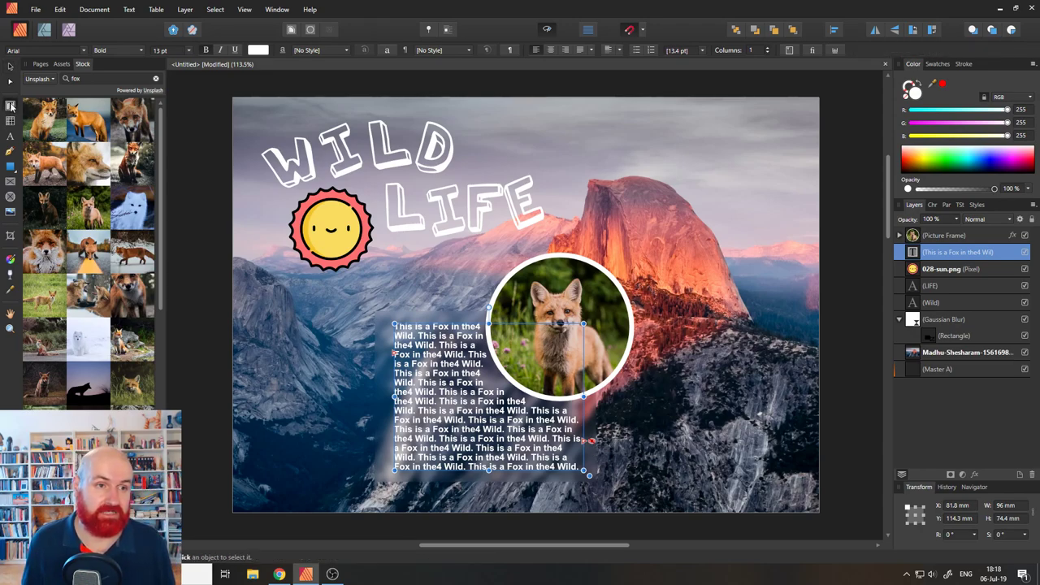
drag(650, 321, 776, 474)
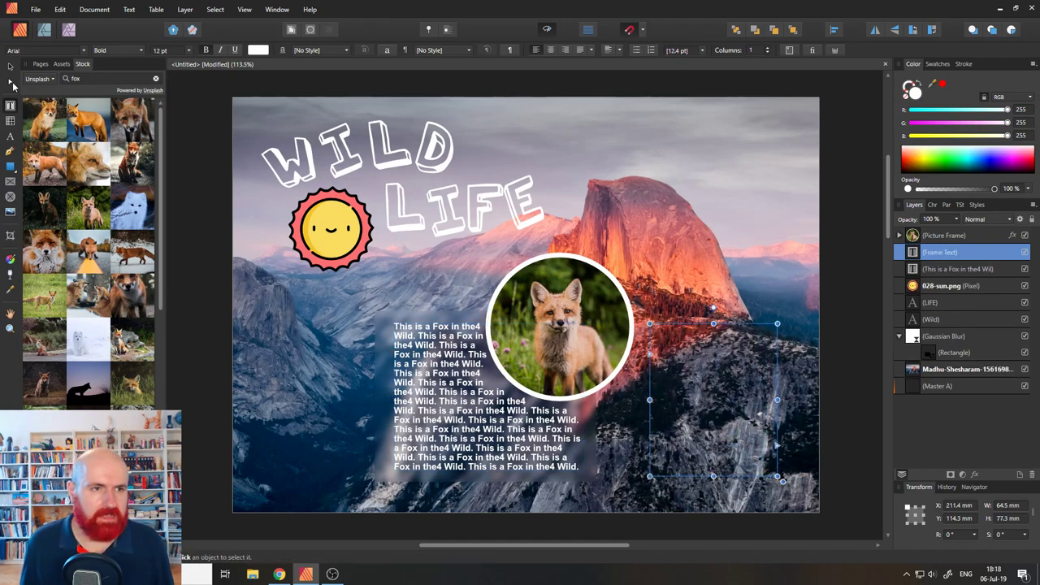
Step: Flow the overflowing fox text into the new frame and resize it to 62.9 × 120.4 mm
click(10, 70)
click(532, 424)
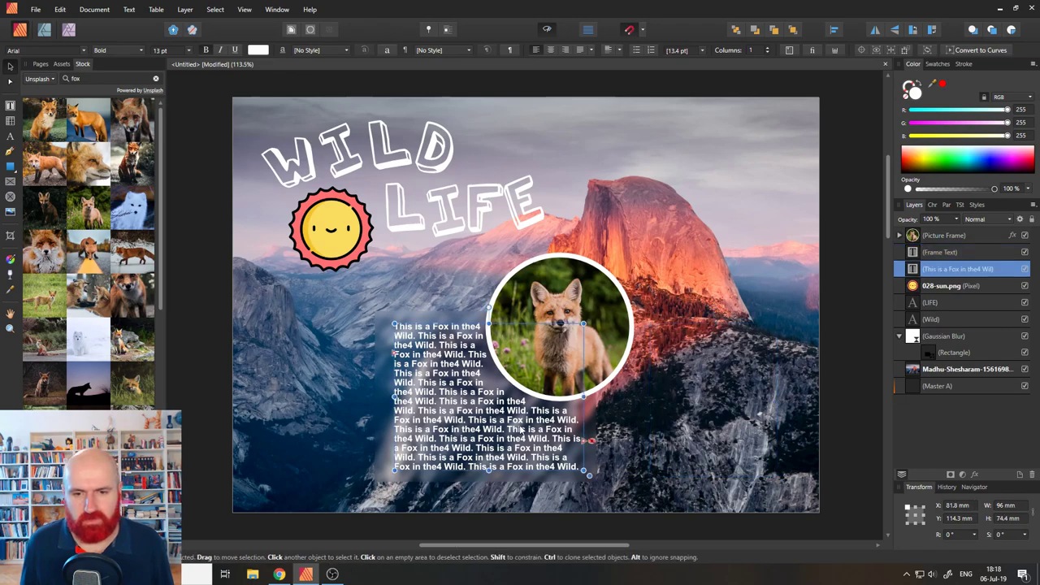
click(591, 441)
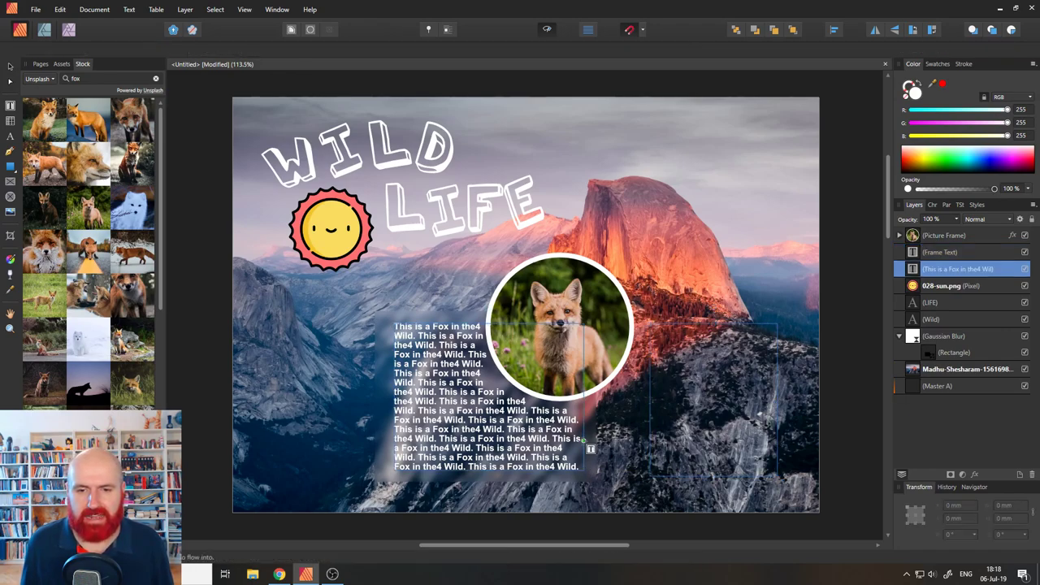
click(706, 387)
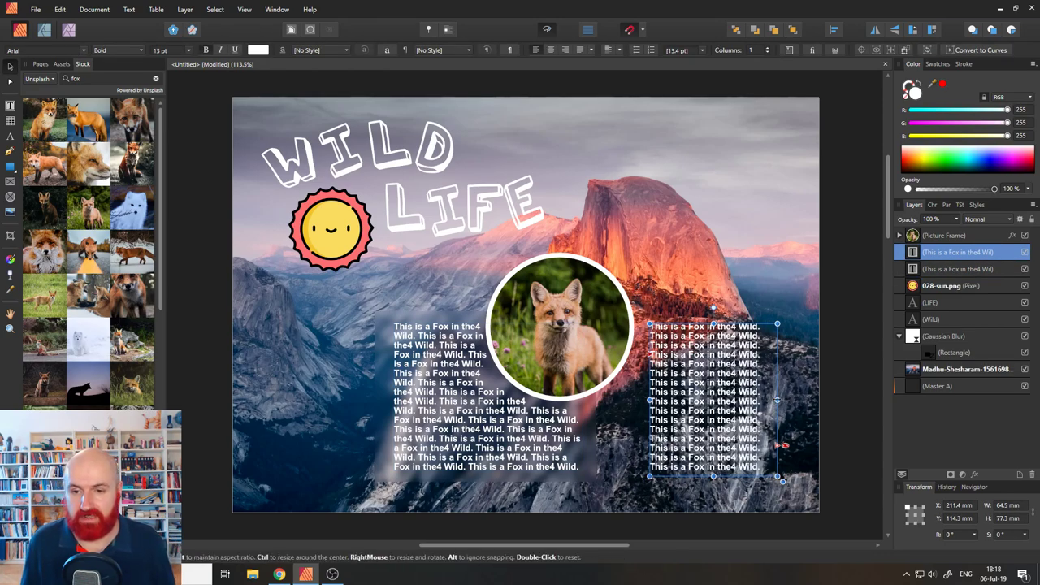
mouse_move(777, 399)
mouse_down()
mouse_move(819, 399)
mouse_move(773, 400)
mouse_up()
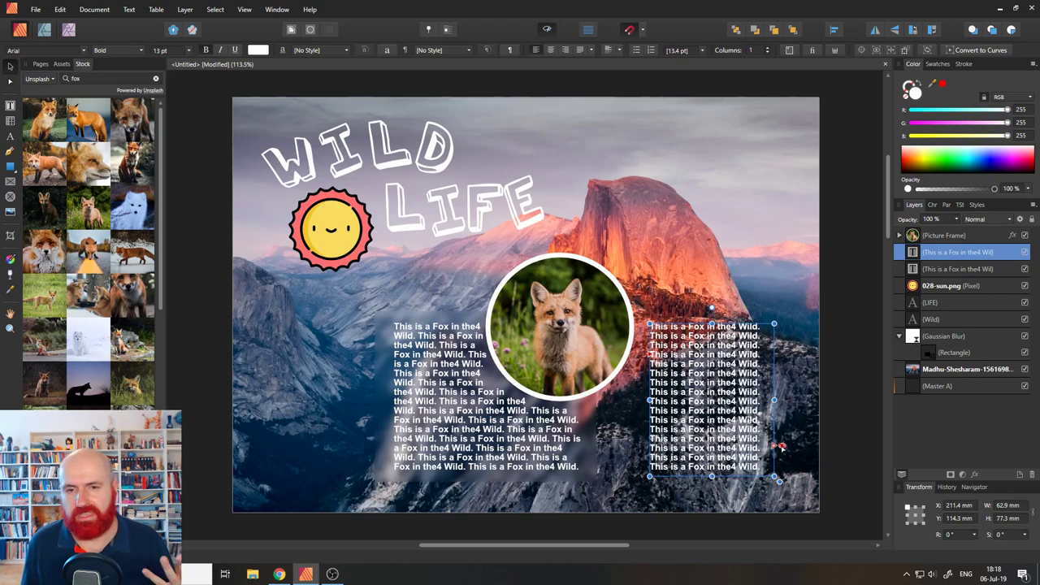
drag(711, 323, 722, 235)
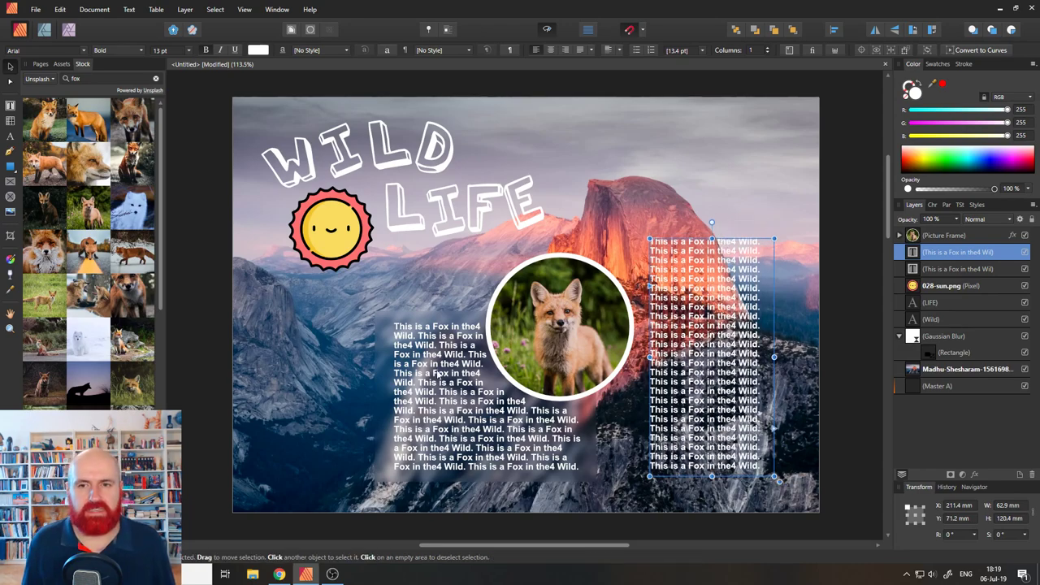
click(829, 334)
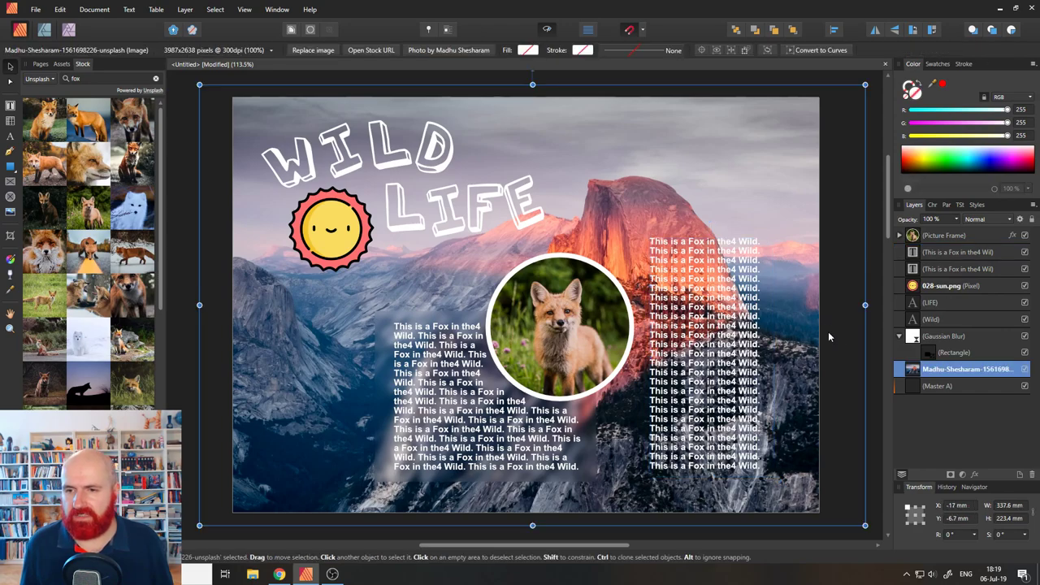
Step: Duplicate the Gaussian Blur panel layer
click(913, 338)
right_click(914, 339)
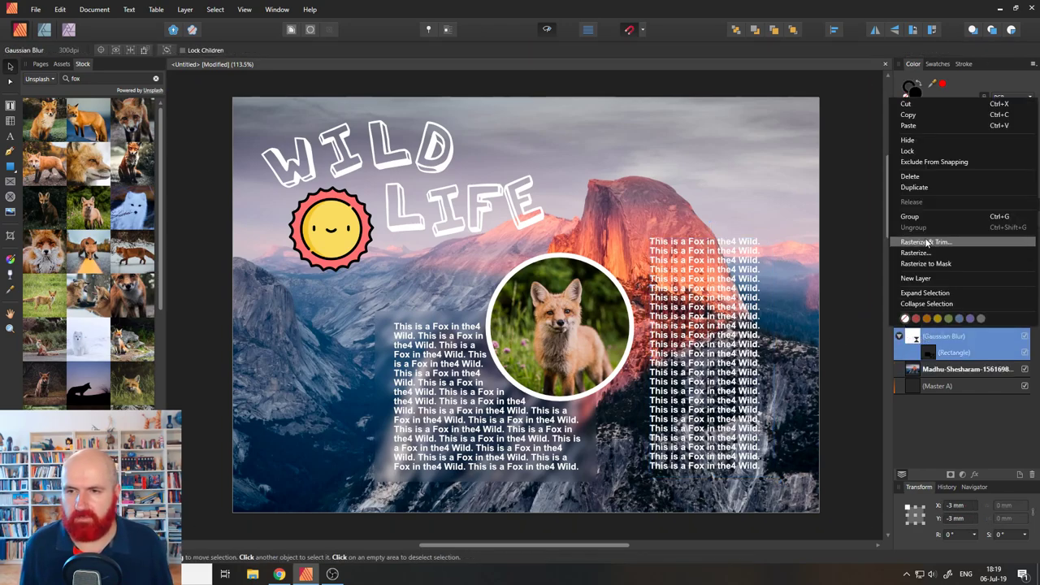
click(914, 188)
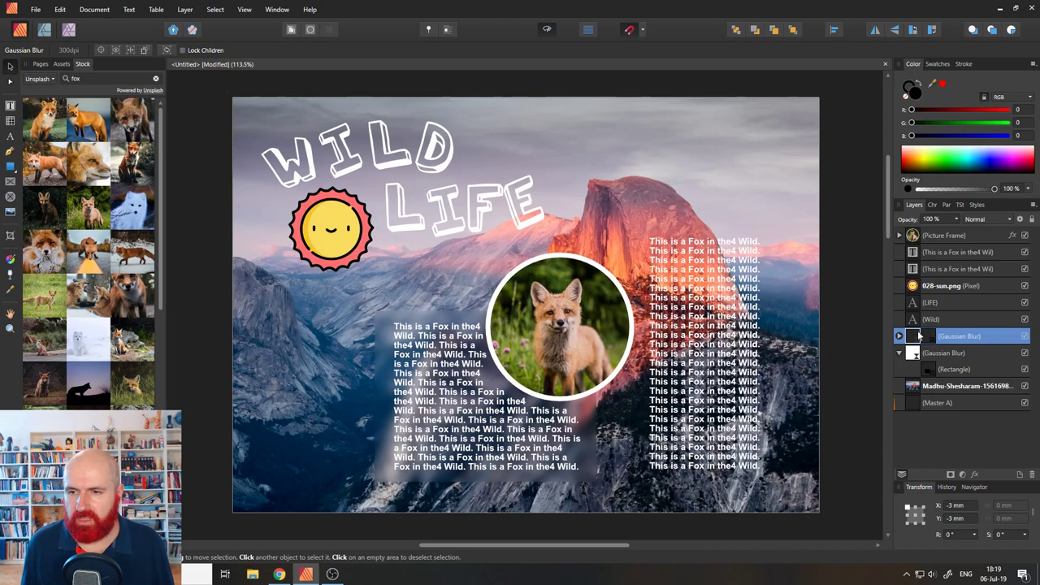
Step: Move the duplicate's rectangle behind the right text column and resize it to 64.9 × 126.7 mm
click(898, 338)
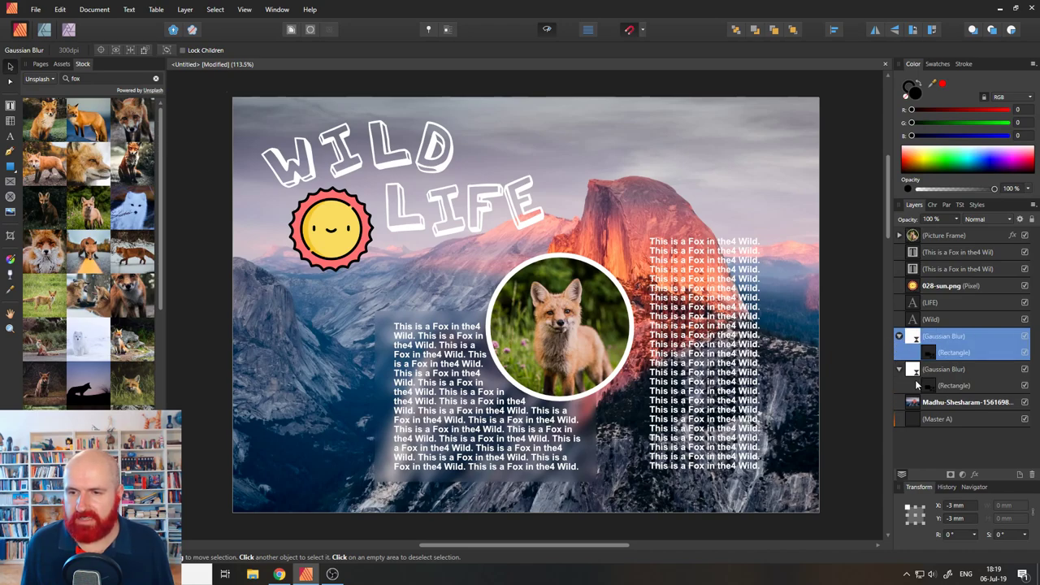
click(928, 354)
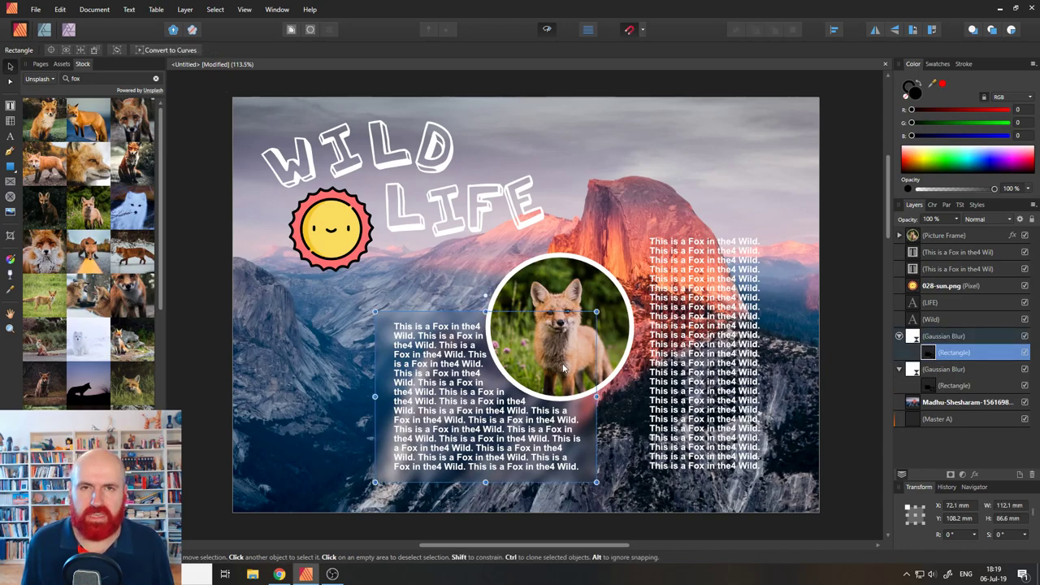
drag(513, 346, 667, 280)
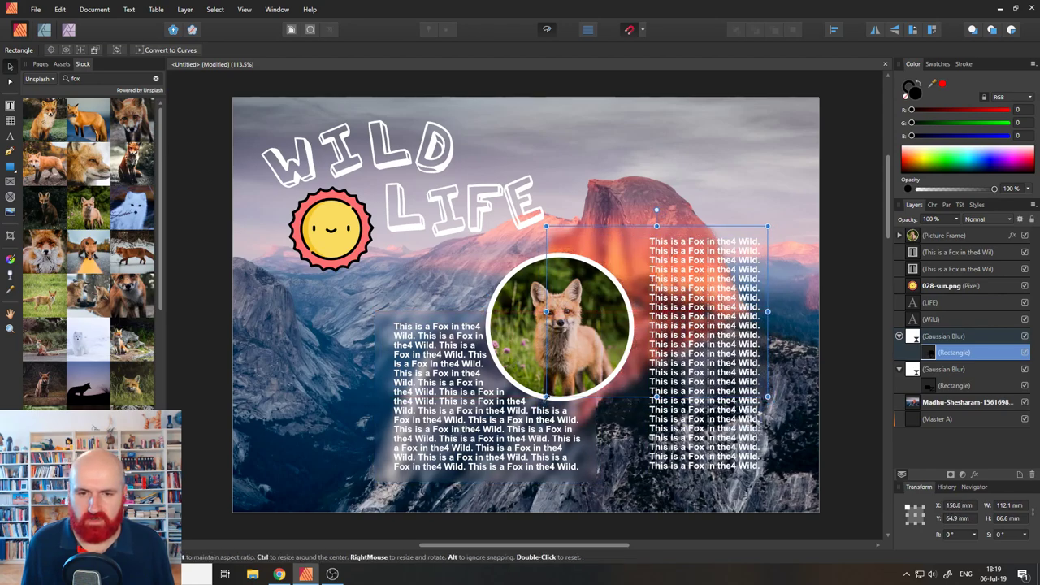
drag(546, 398, 641, 473)
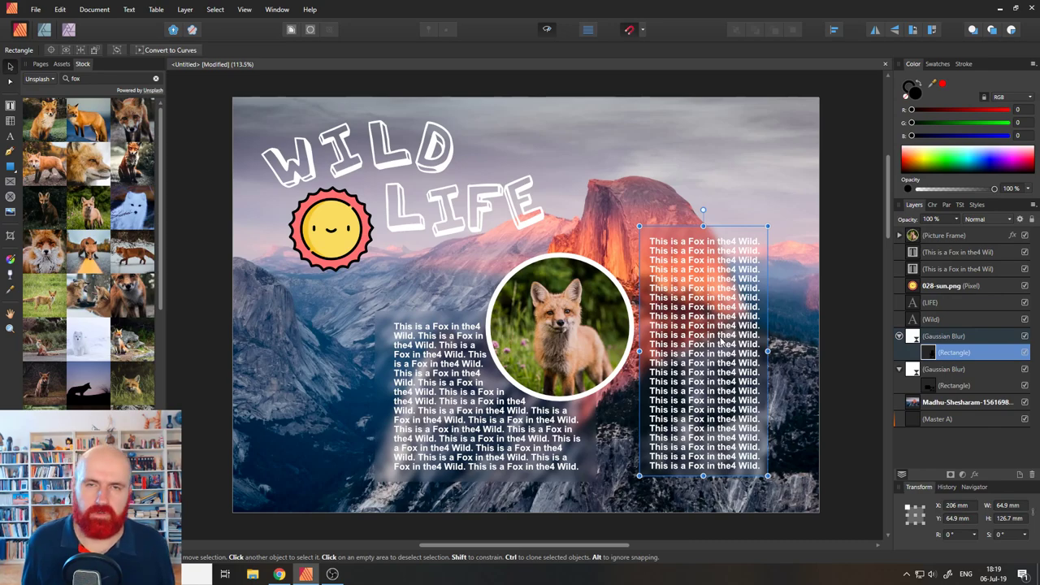
click(855, 354)
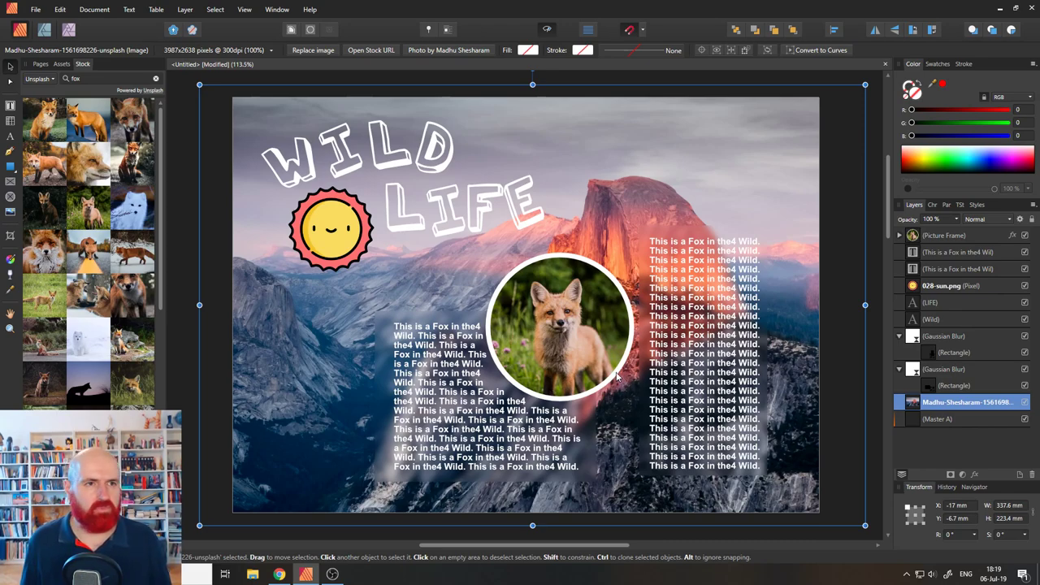
Step: Switch to the Designer persona and select the Tear Tool
click(42, 32)
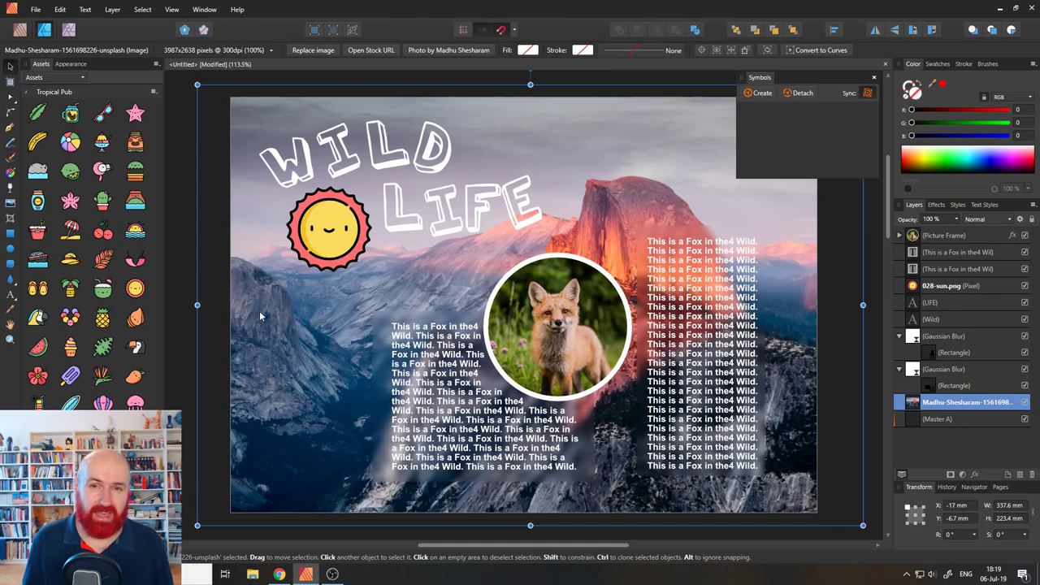
click(10, 280)
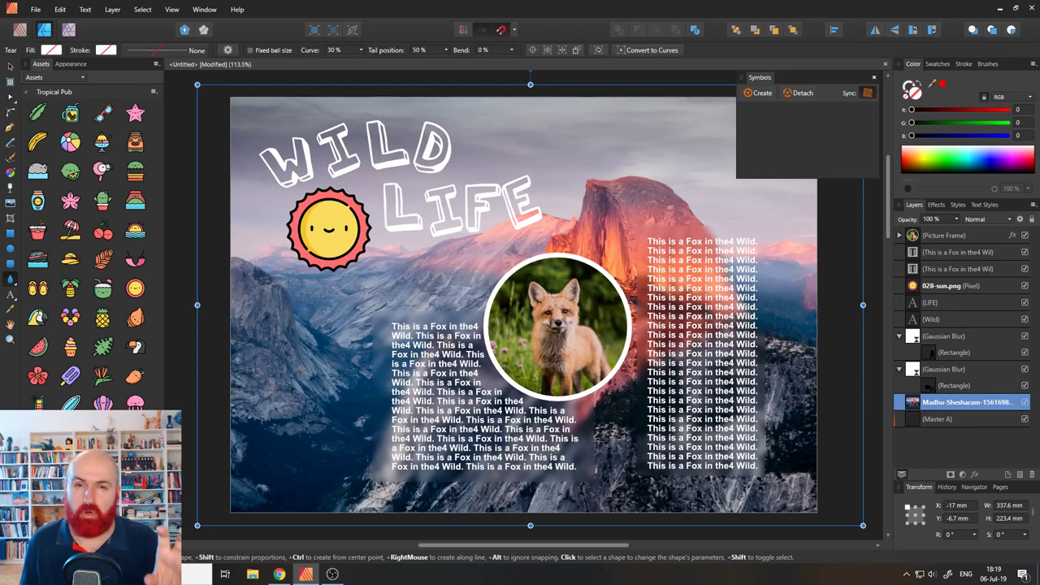
Step: Draw a Tear shape on the poster's left, rotate it 180°, fill it soft pink, and create a symbol from it
drag(280, 327, 318, 375)
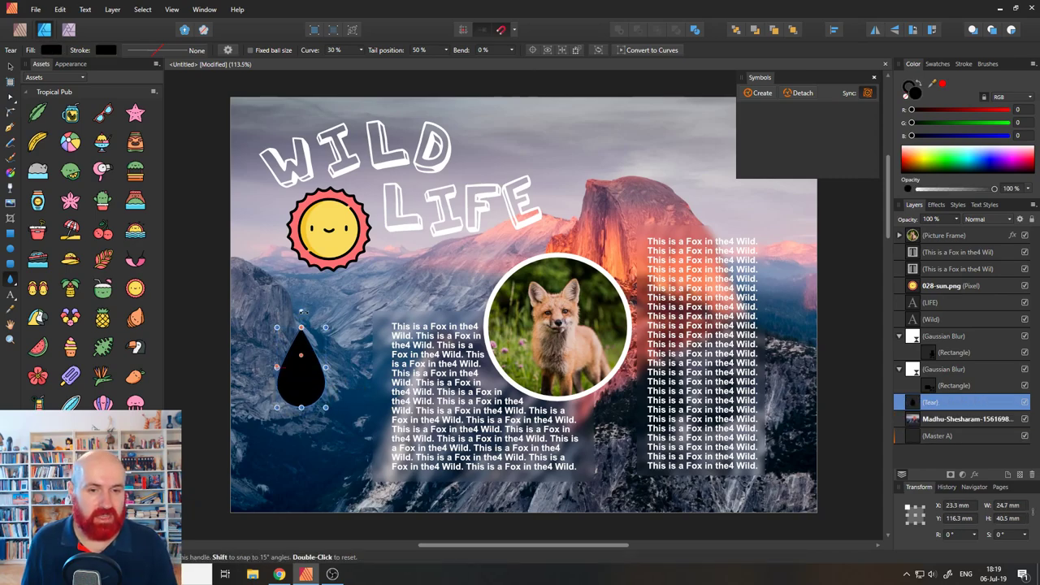
drag(300, 311, 302, 428)
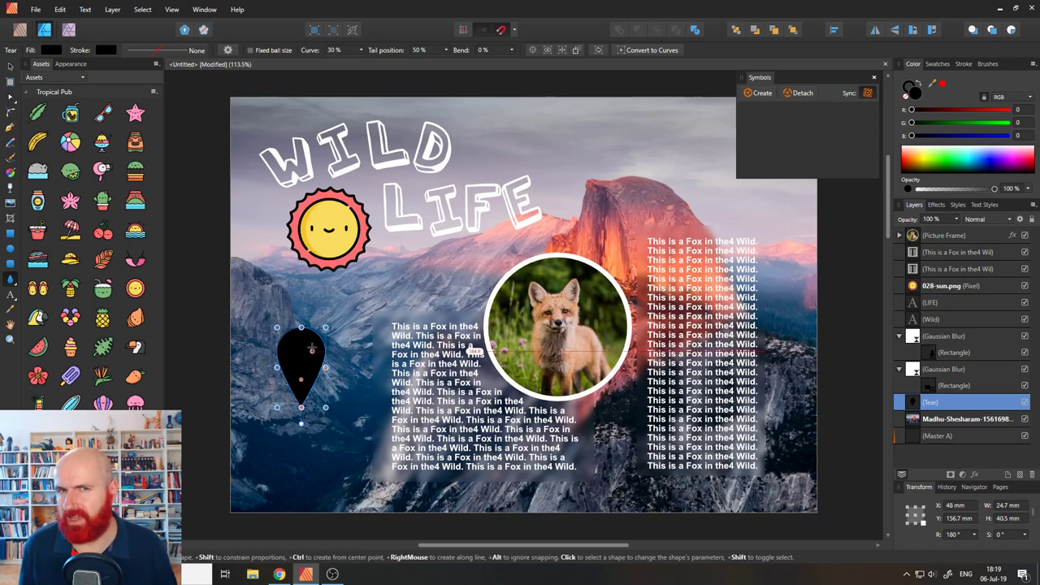
click(50, 50)
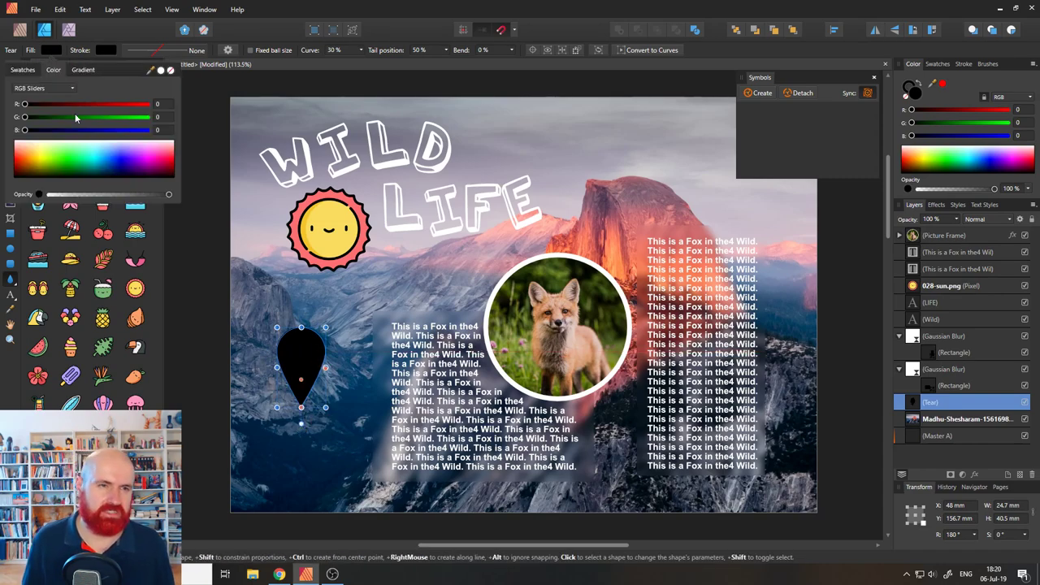
drag(115, 160, 149, 158)
click(449, 280)
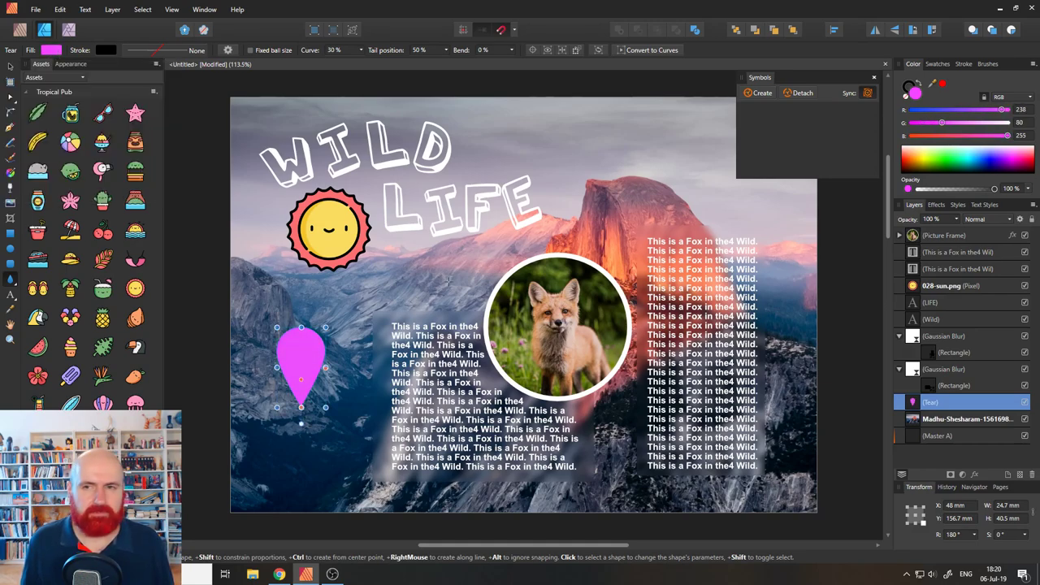
click(752, 94)
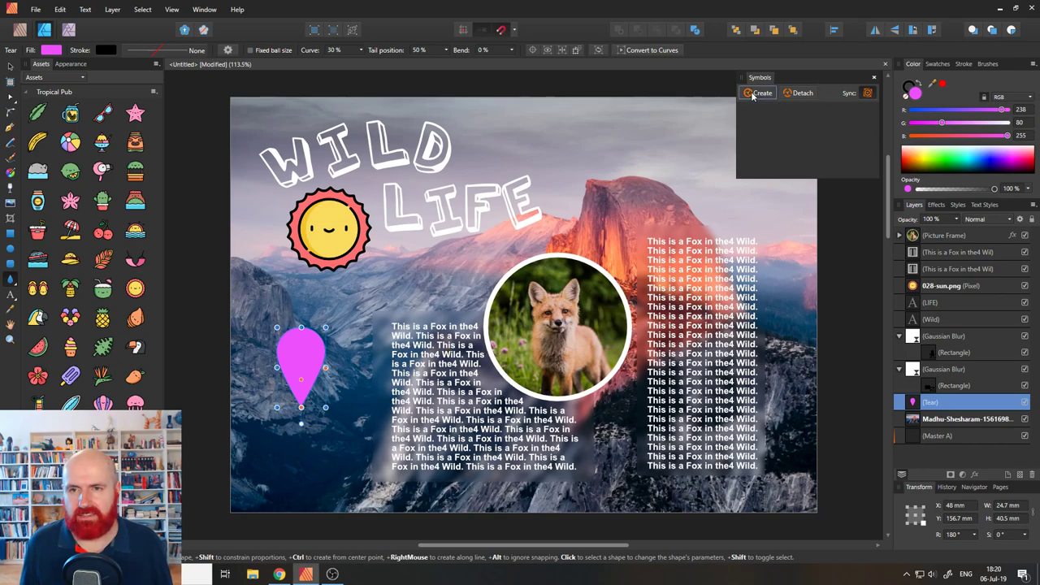
Step: Clone the teardrop symbol beside LIFE above the peak, reset its rotation to 0°, and select its inner Tear shape
click(10, 65)
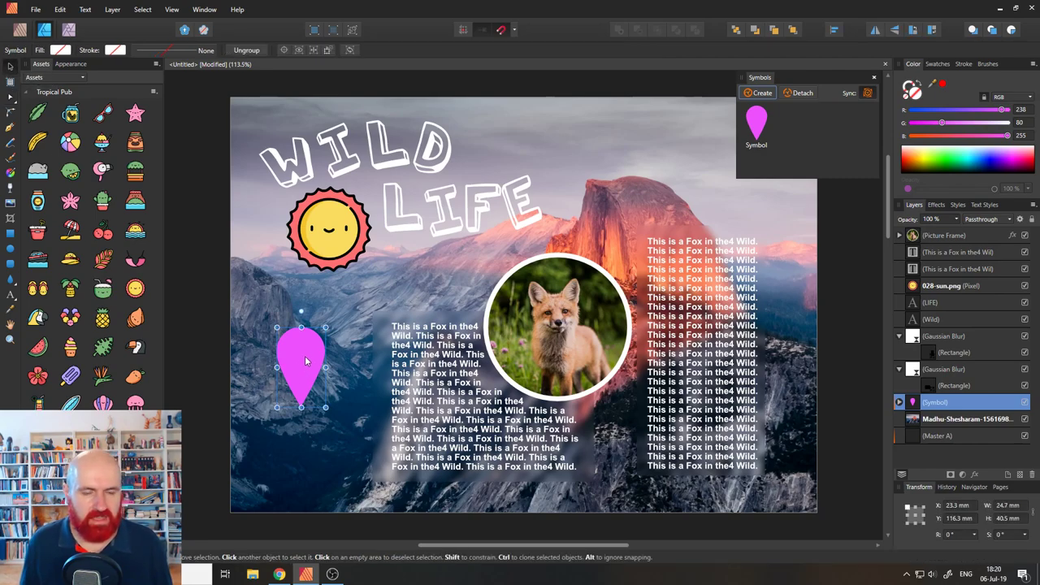
mouse_move(307, 364)
mouse_down()
mouse_move(634, 150)
mouse_move(674, 150)
mouse_move(753, 286)
mouse_move(614, 197)
mouse_move(587, 190)
mouse_move(586, 201)
mouse_up()
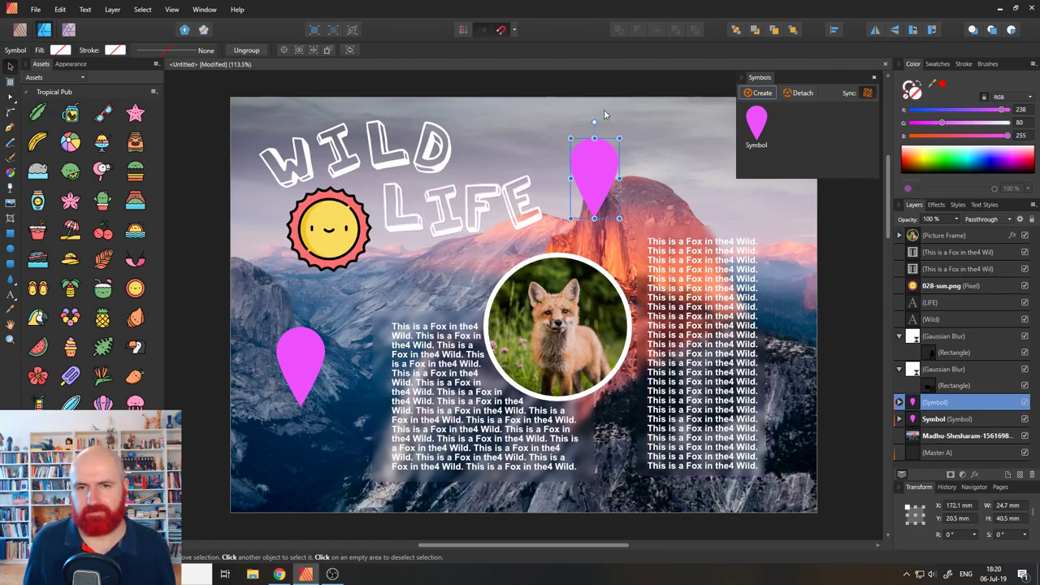
mouse_move(594, 121)
mouse_down()
mouse_move(531, 122)
mouse_move(642, 122)
mouse_move(561, 121)
mouse_move(631, 124)
mouse_move(544, 151)
mouse_move(569, 228)
mouse_move(550, 232)
mouse_move(564, 102)
mouse_move(609, 108)
mouse_move(598, 120)
mouse_up()
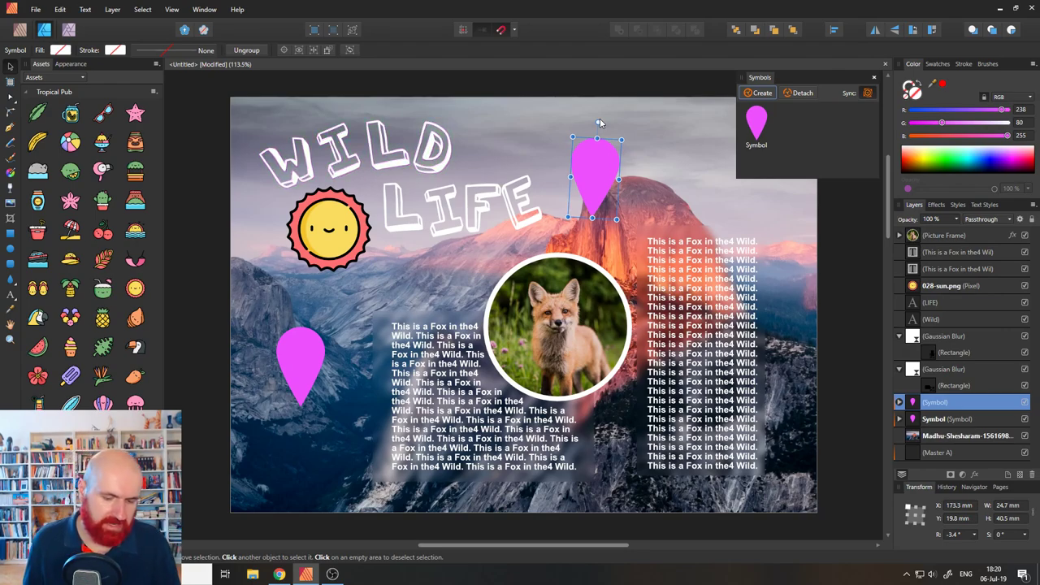
double_click(598, 121)
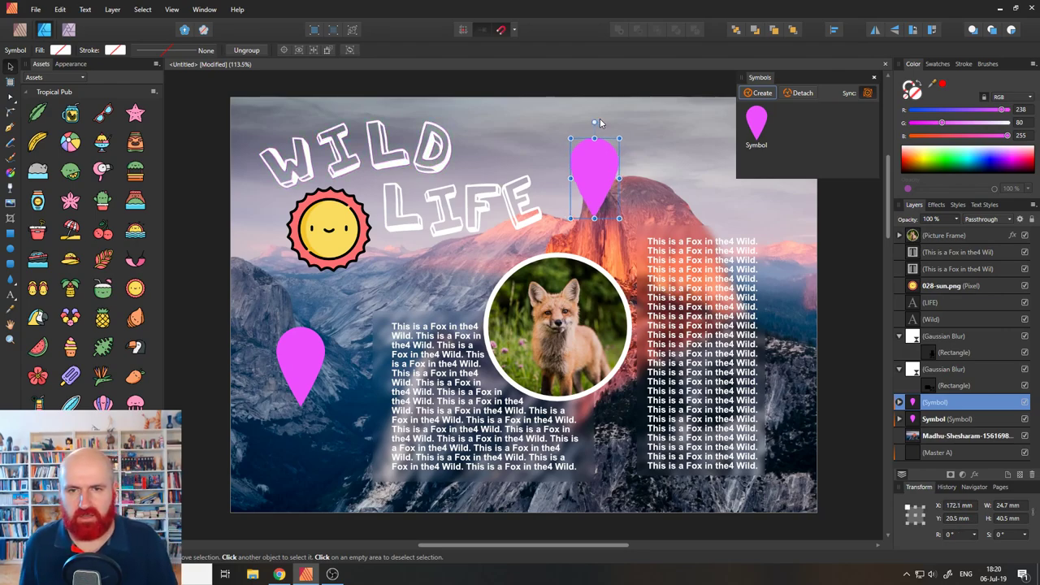
click(899, 403)
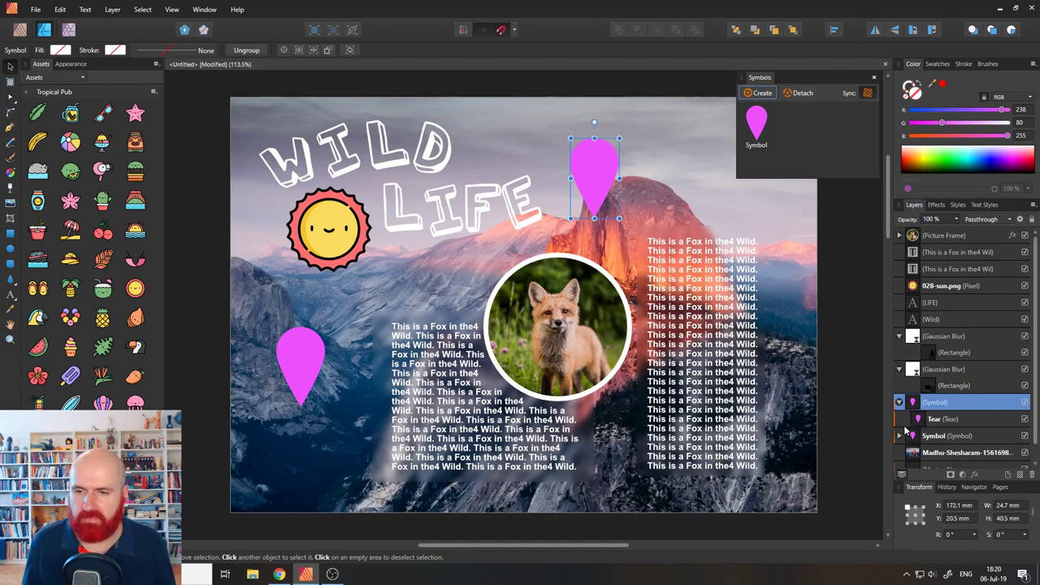
click(921, 420)
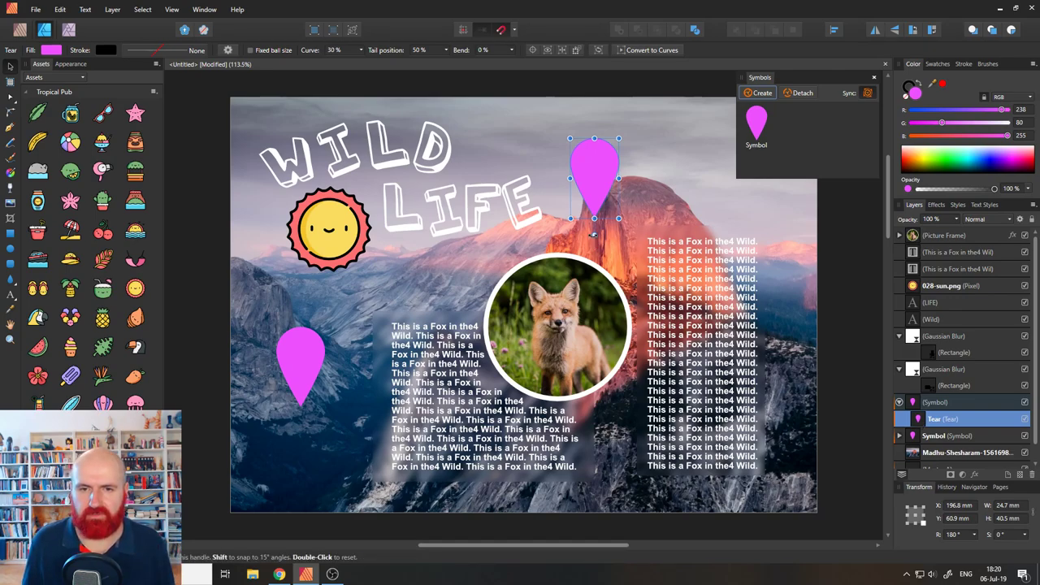
Step: Rotate the Tear shape inside the symbol to about −136.7° so both synced teardrops tilt identically
mouse_move(594, 233)
mouse_down()
mouse_move(636, 224)
mouse_move(662, 203)
mouse_move(632, 128)
mouse_move(653, 206)
mouse_move(615, 230)
mouse_move(575, 229)
mouse_move(542, 192)
mouse_move(582, 225)
mouse_move(643, 199)
mouse_move(603, 229)
mouse_up()
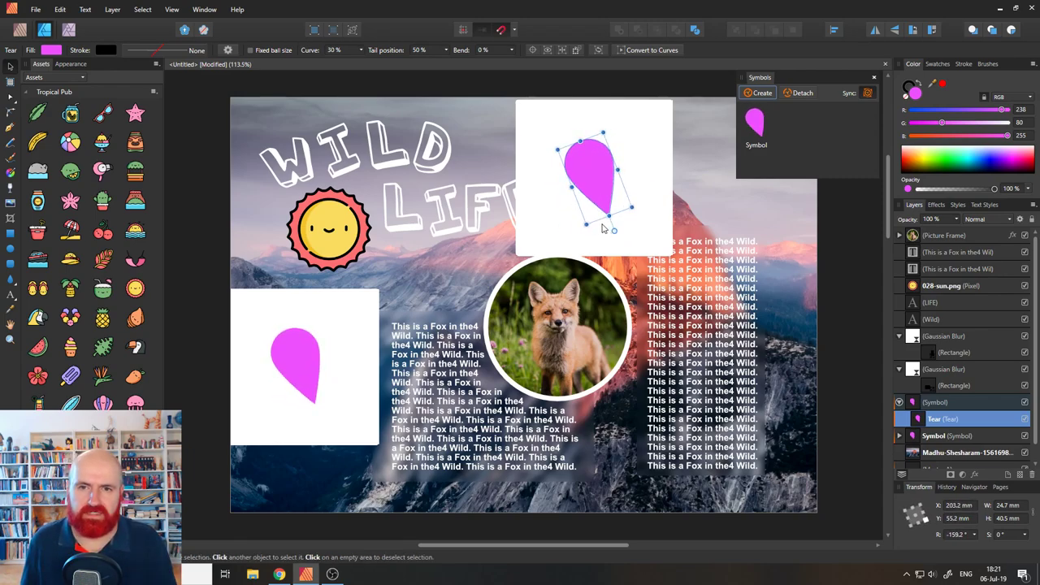
click(44, 31)
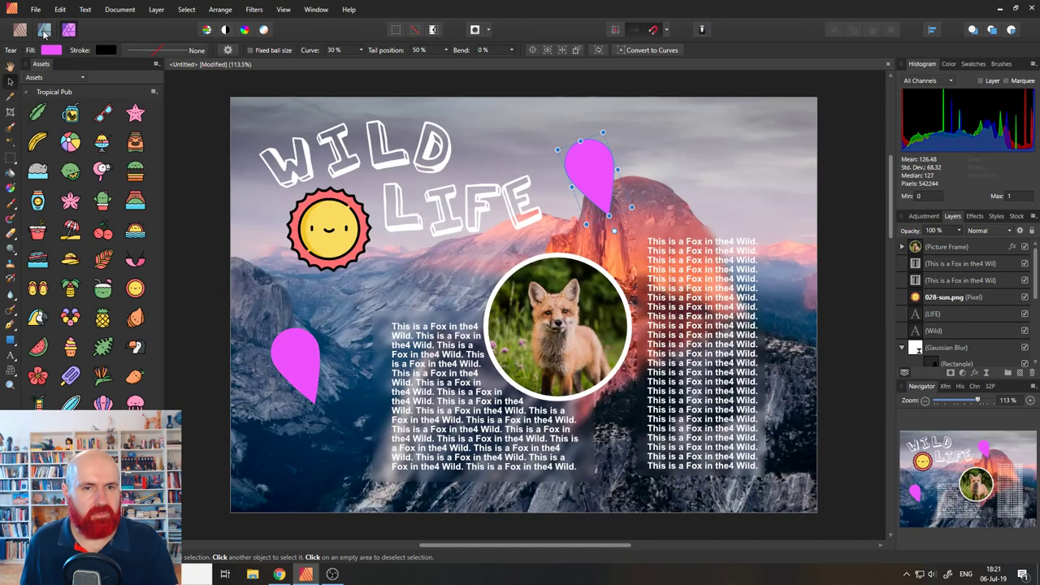
click(43, 31)
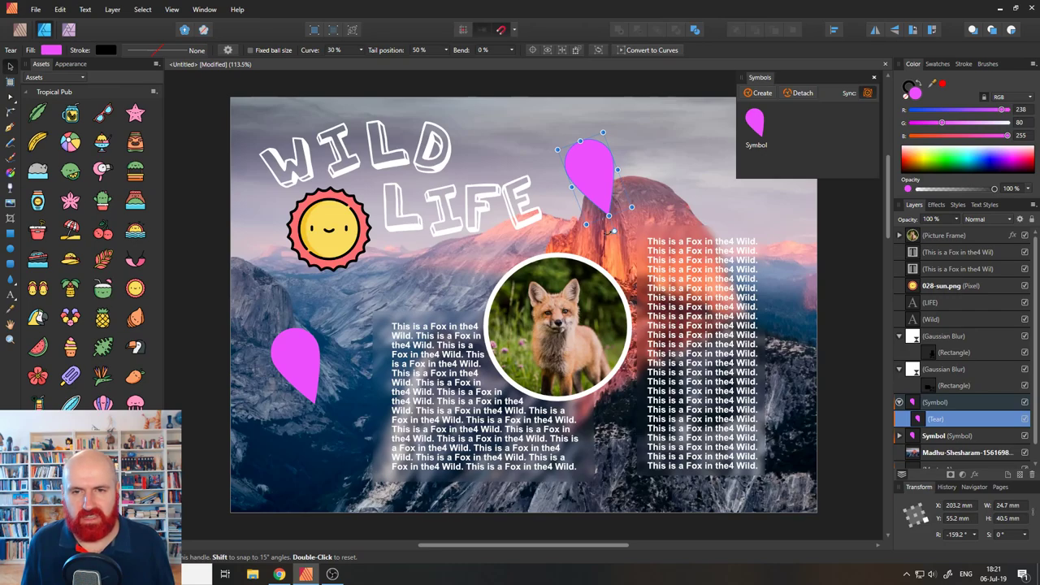
drag(608, 231, 545, 241)
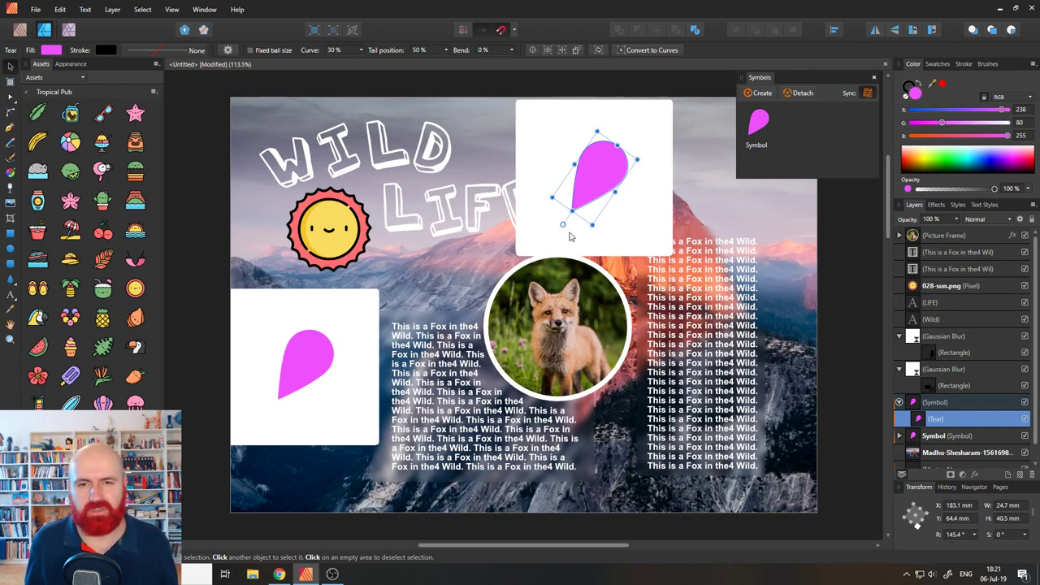
drag(562, 225, 644, 229)
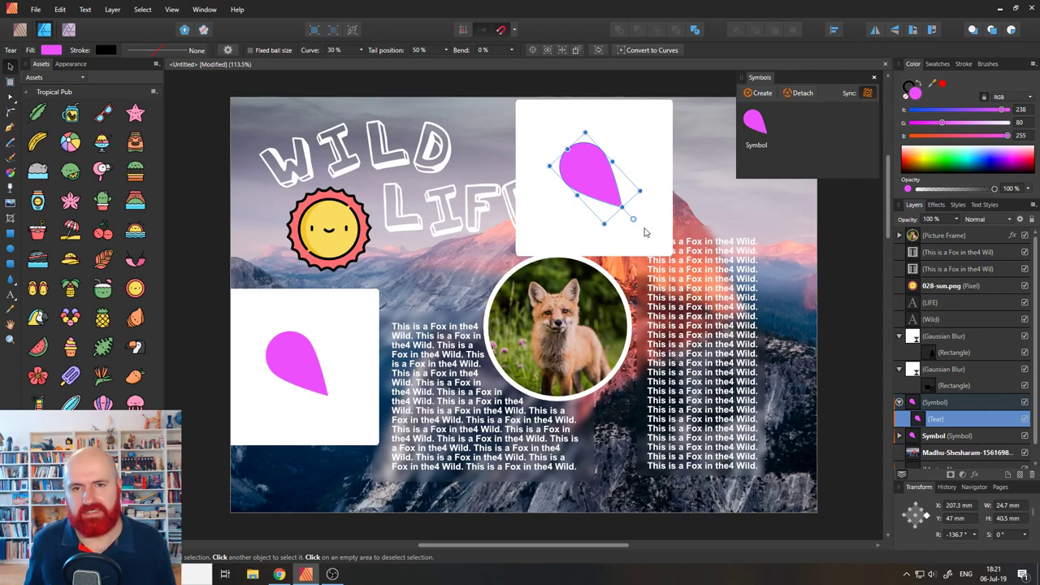
click(21, 34)
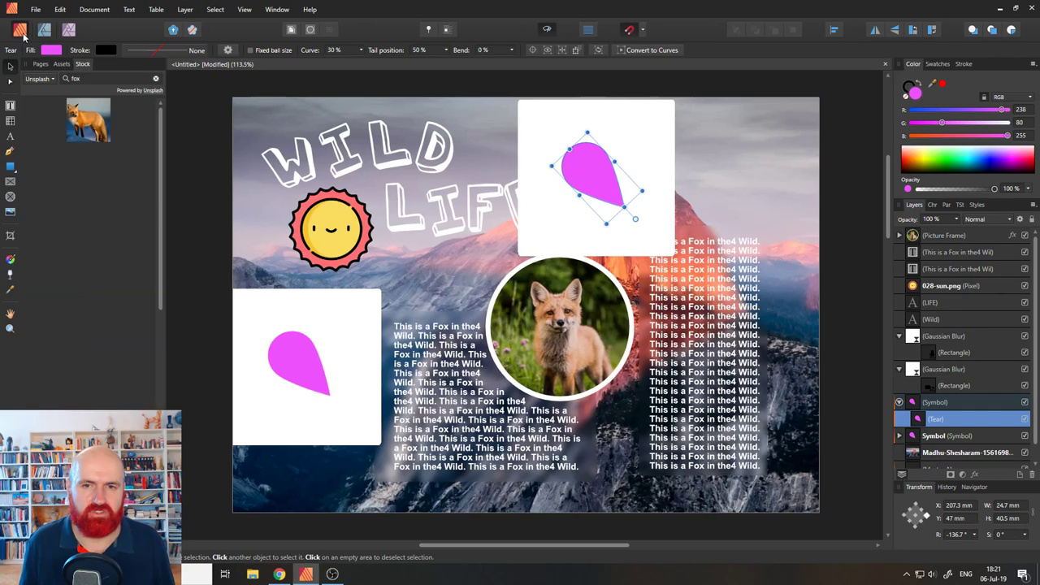
click(69, 32)
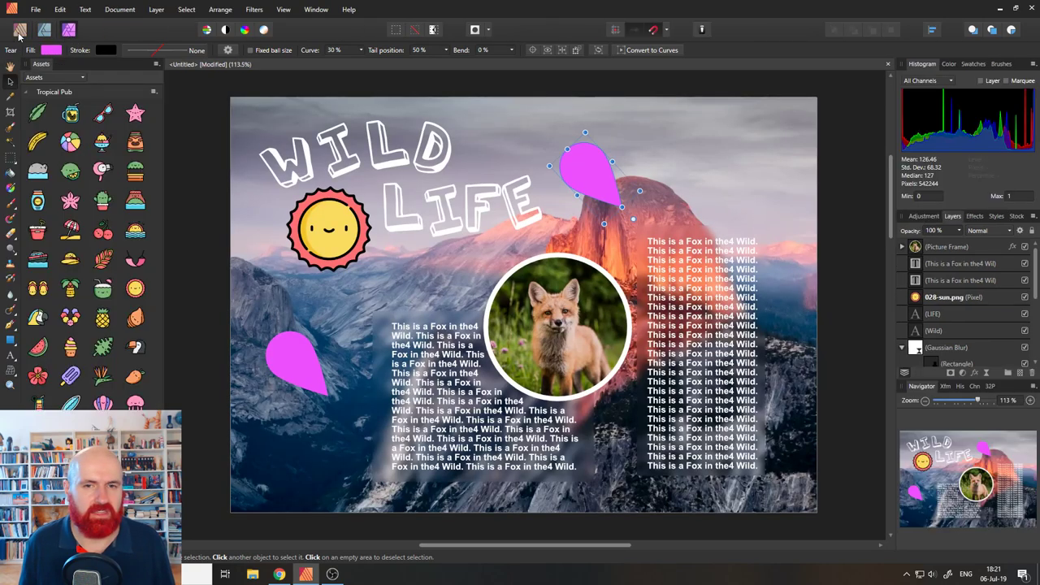
click(20, 33)
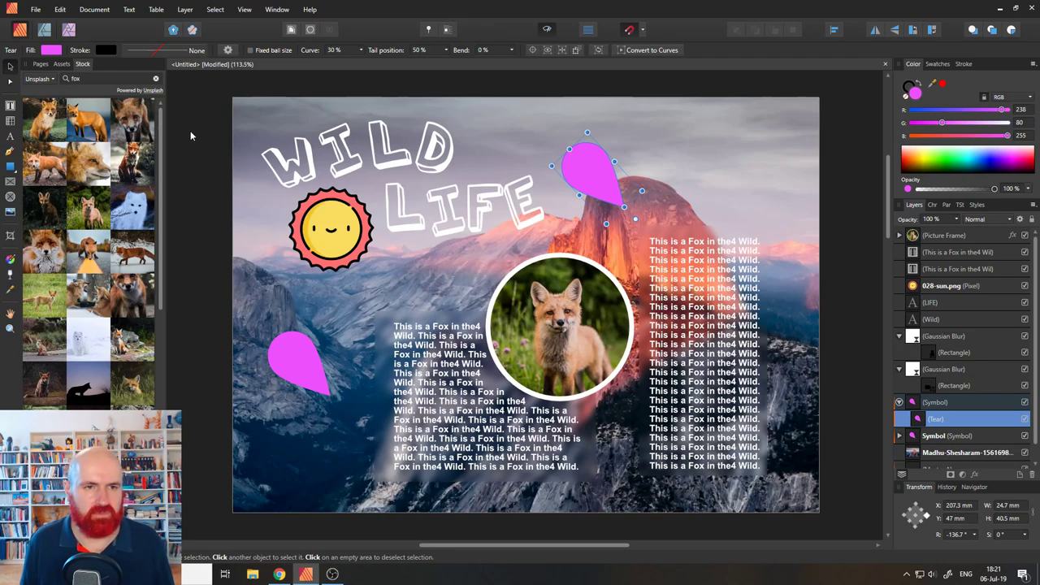
click(191, 136)
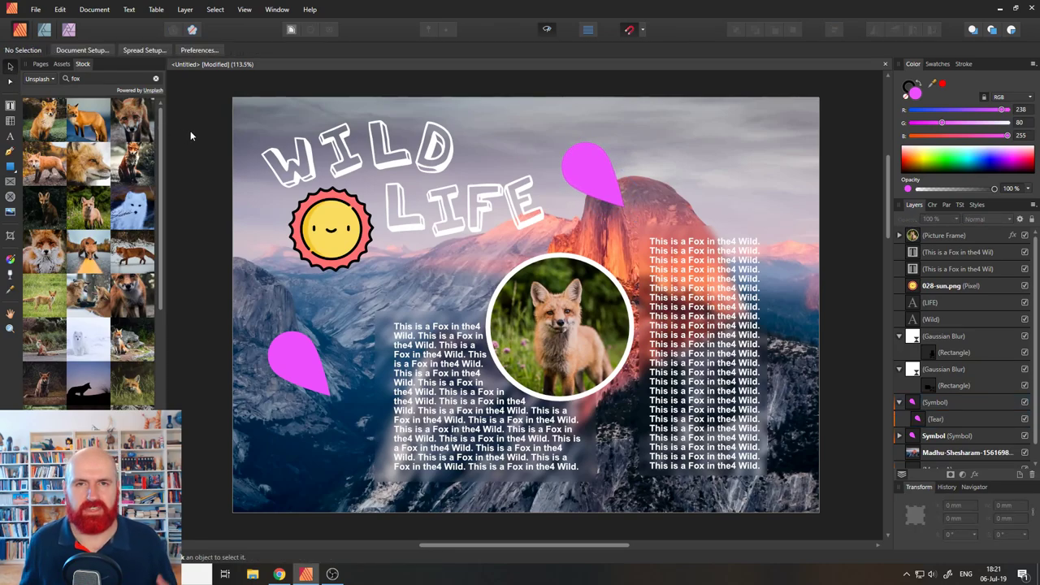